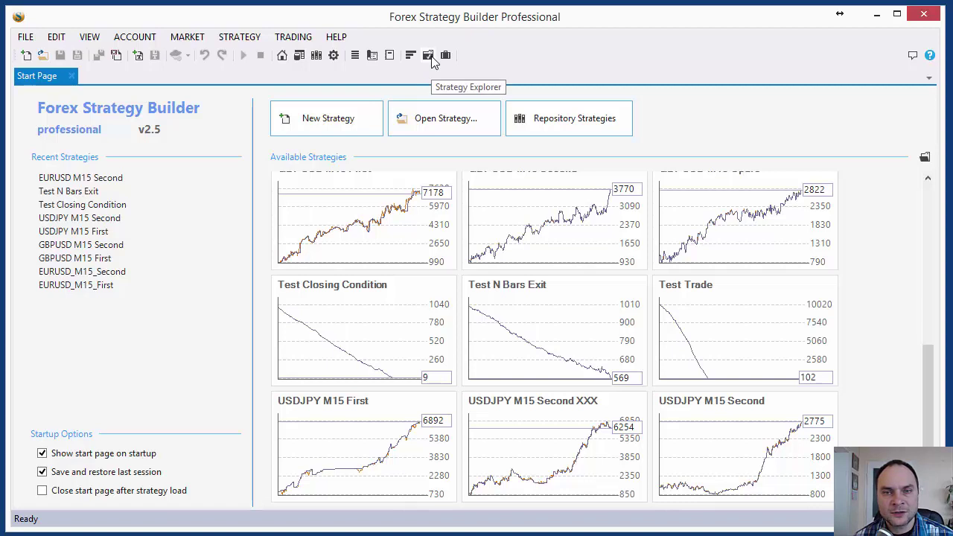
- Show the Strategy Explorer panel listing the strategy XML files beside the Start Page
left_click(429, 58)
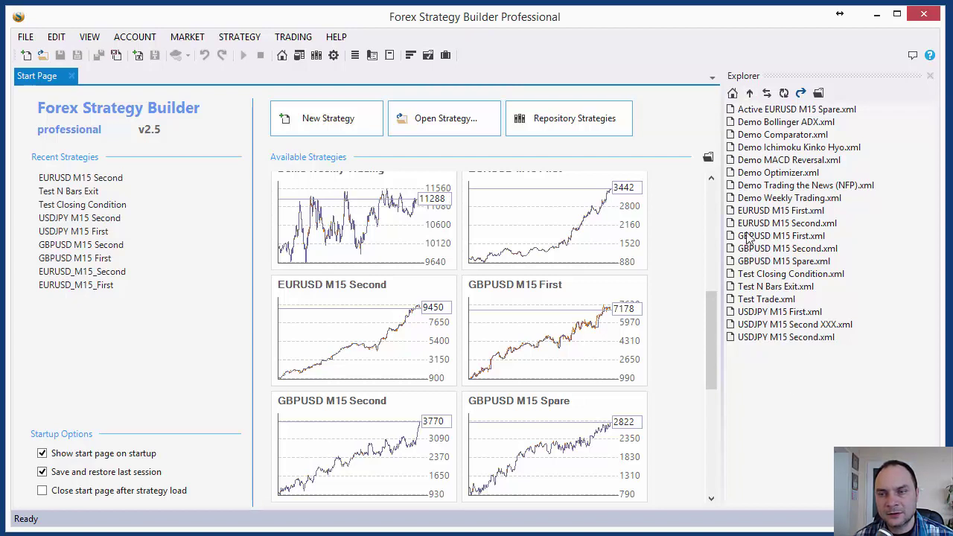
left_click(749, 212)
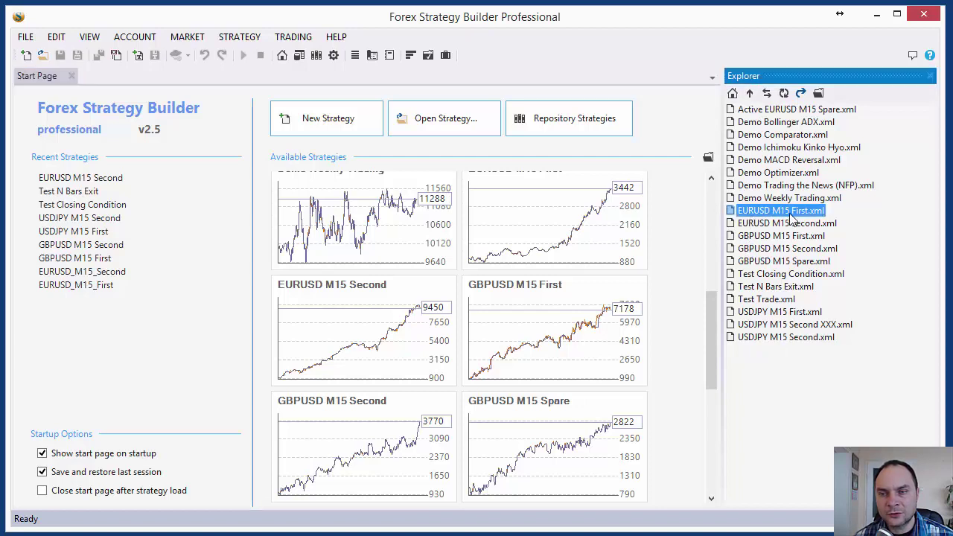
double_click(757, 213)
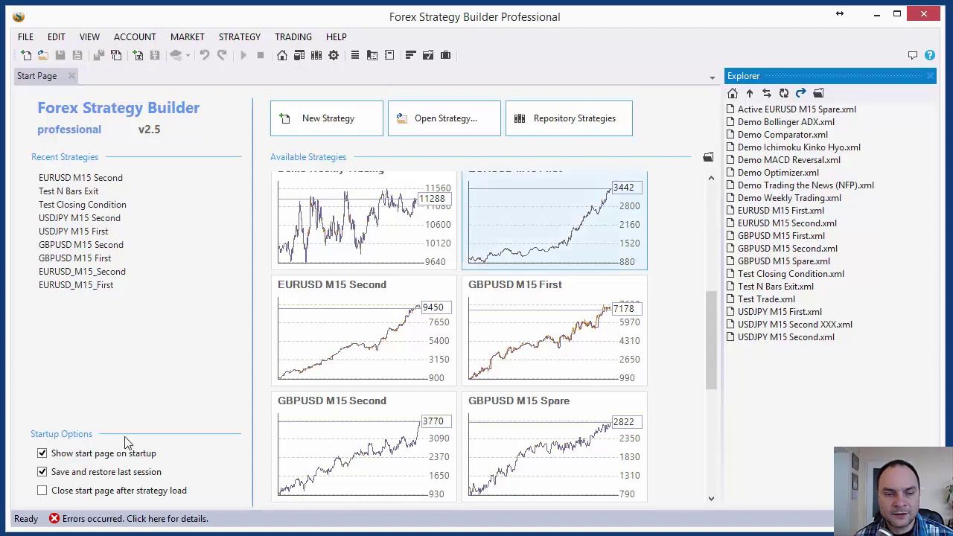
left_click(156, 520)
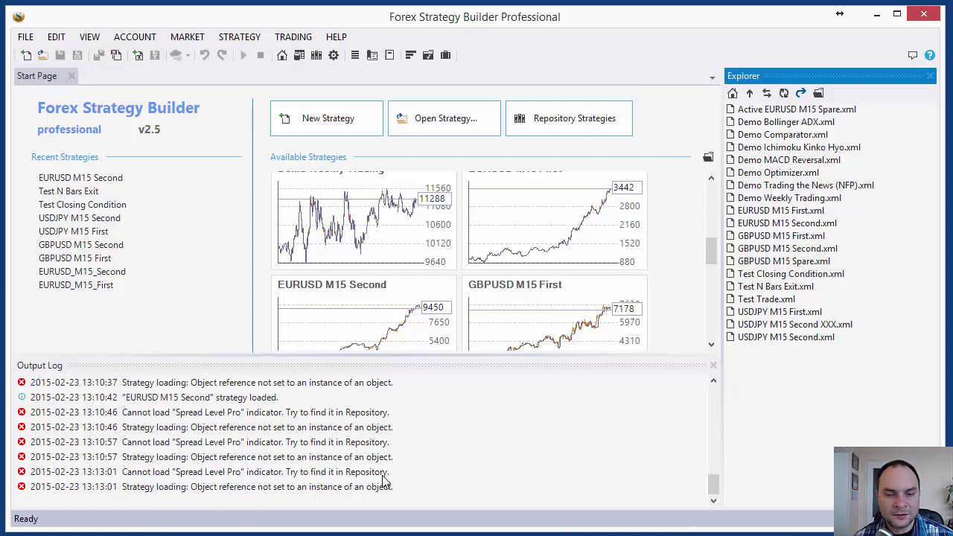
left_click(713, 365)
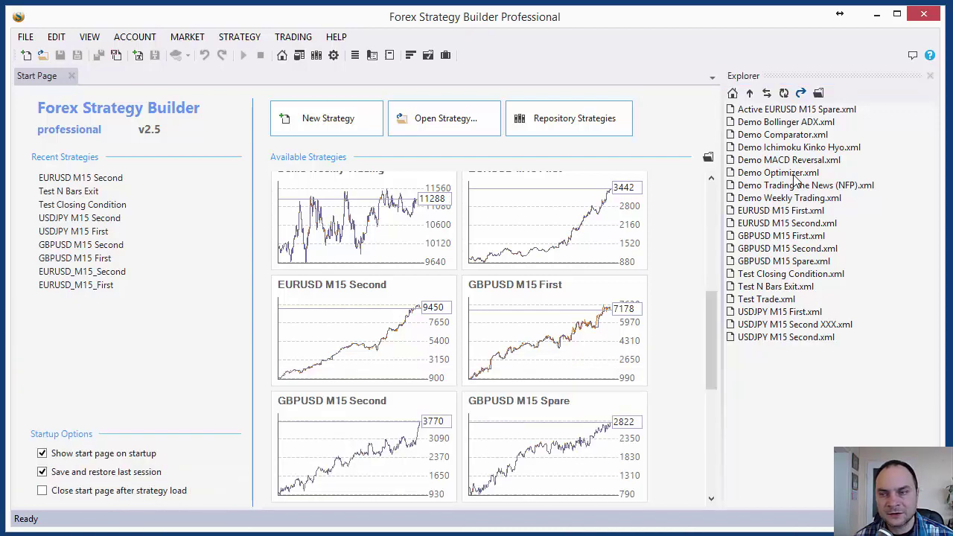
left_click(784, 214)
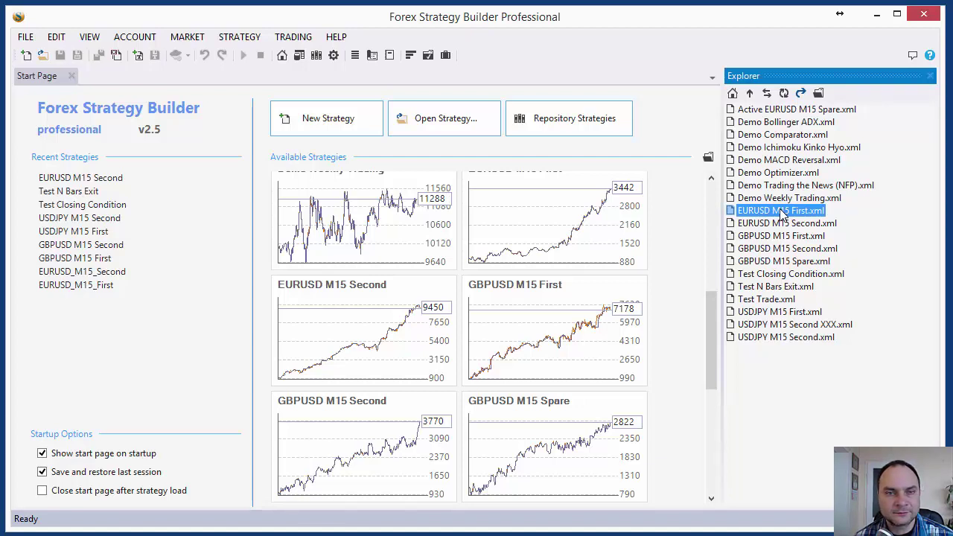
- Load Spread Level Pro from the Online Repository indicators, sorted by title, then close the Repository tab
left_click(316, 56)
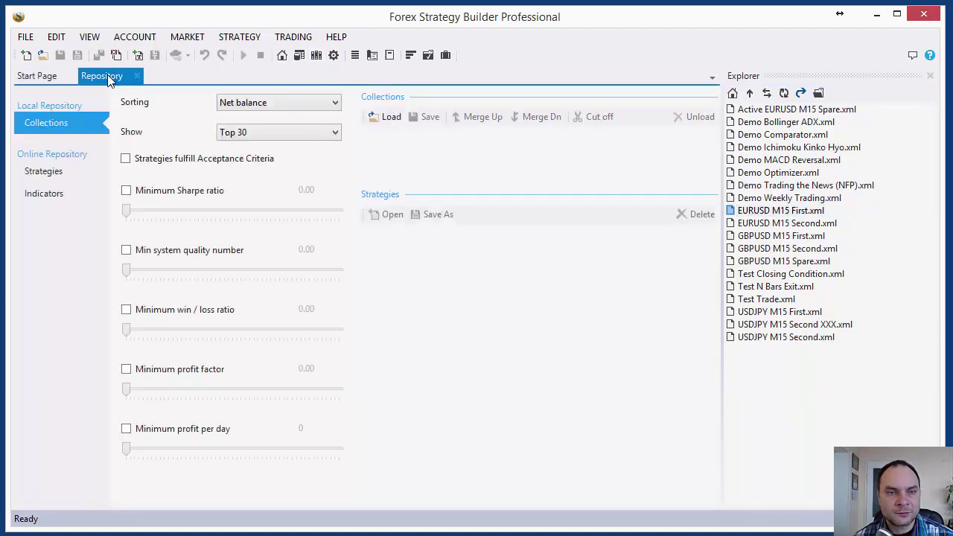
left_click(50, 203)
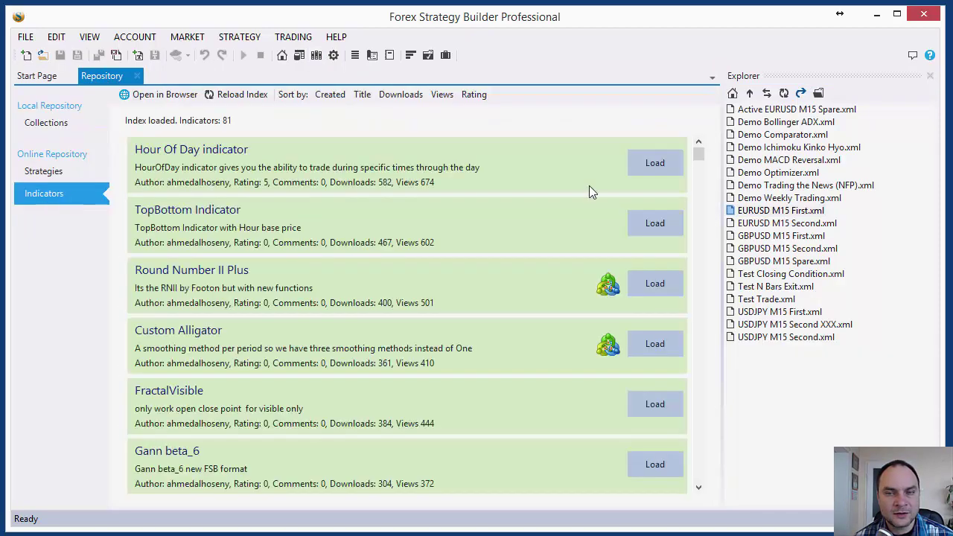
mouse_move(698, 154)
left_mouse_down()
mouse_move(699, 358)
mouse_move(704, 141)
left_mouse_up()
left_click(362, 96)
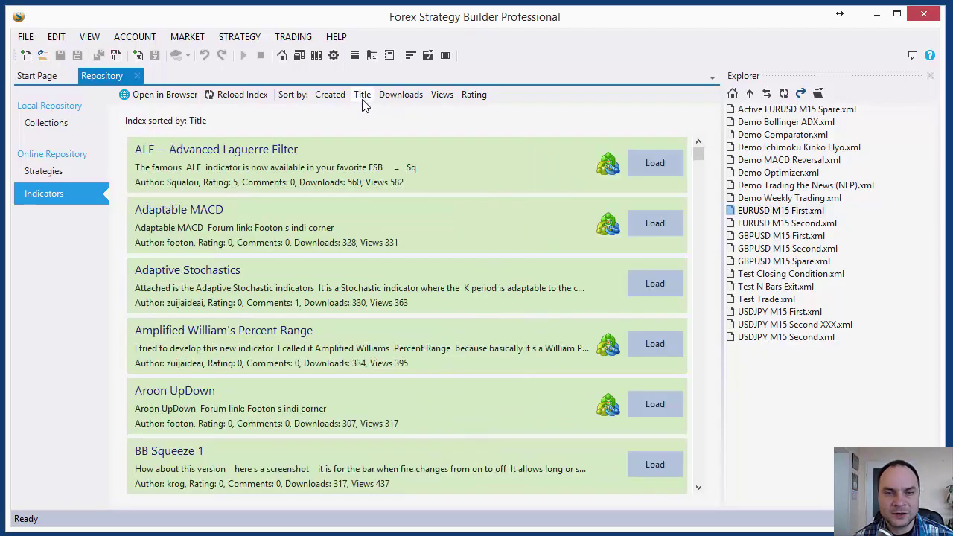
left_click_drag(697, 153, 719, 447)
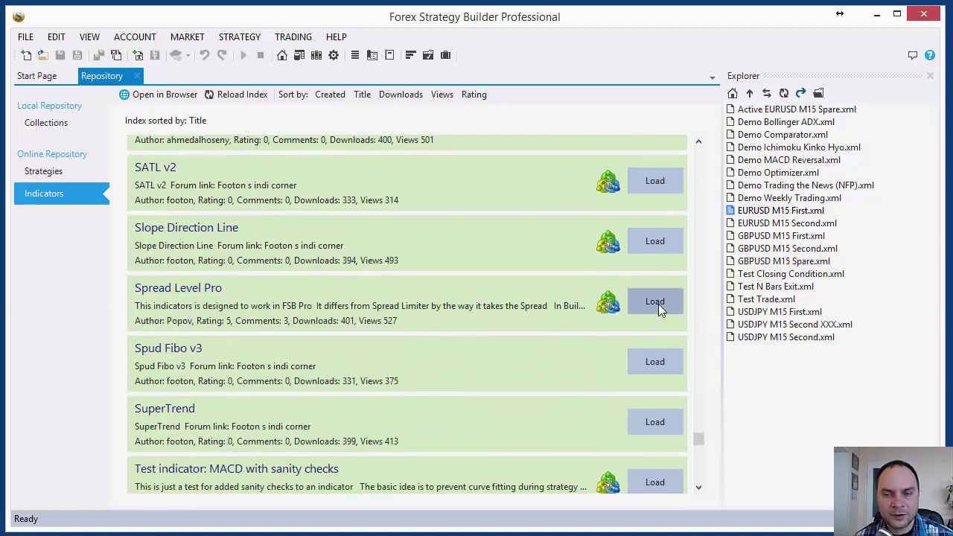
left_click(658, 302)
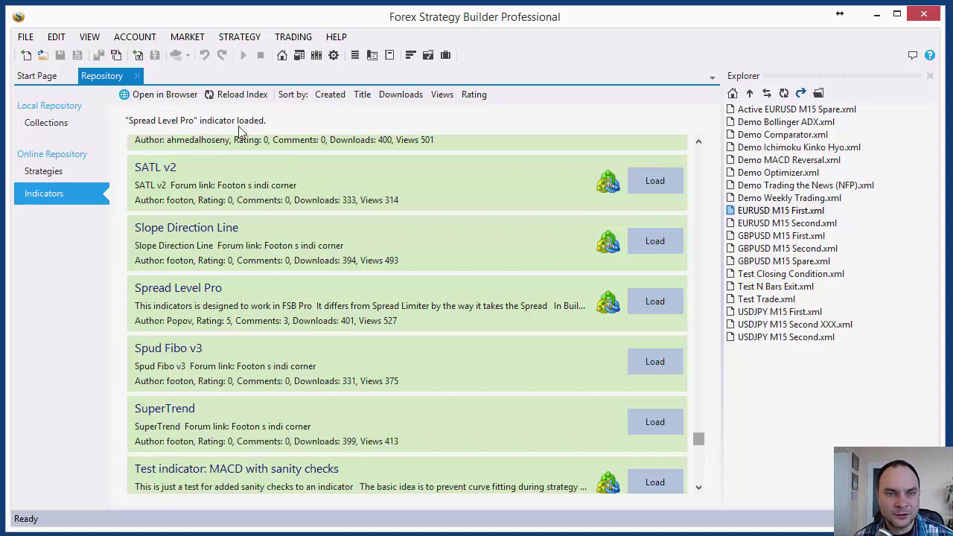
left_click(137, 76)
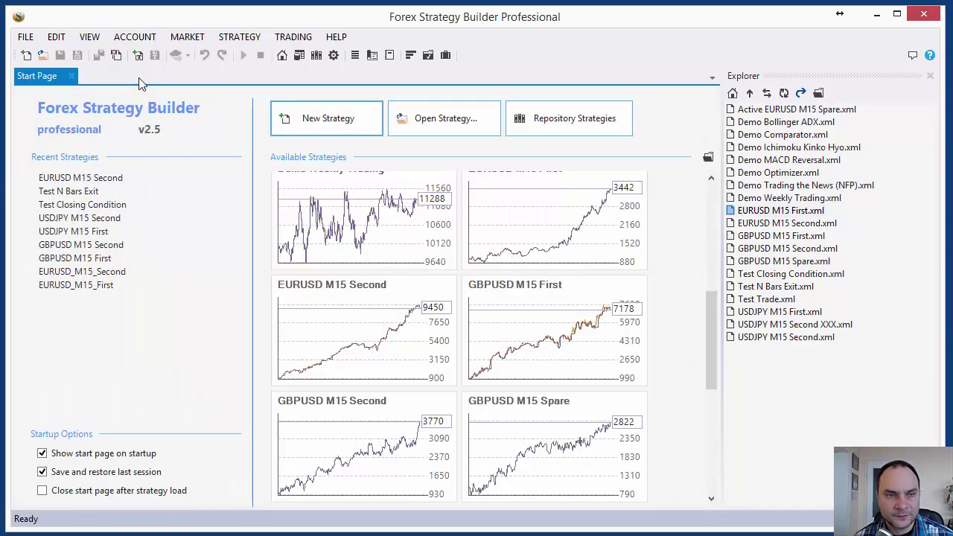
- Open the EURUSD and GBPUSD M15 First and Second strategies, closing the stray GBPUSD M15 Spare tab
double_click(770, 213)
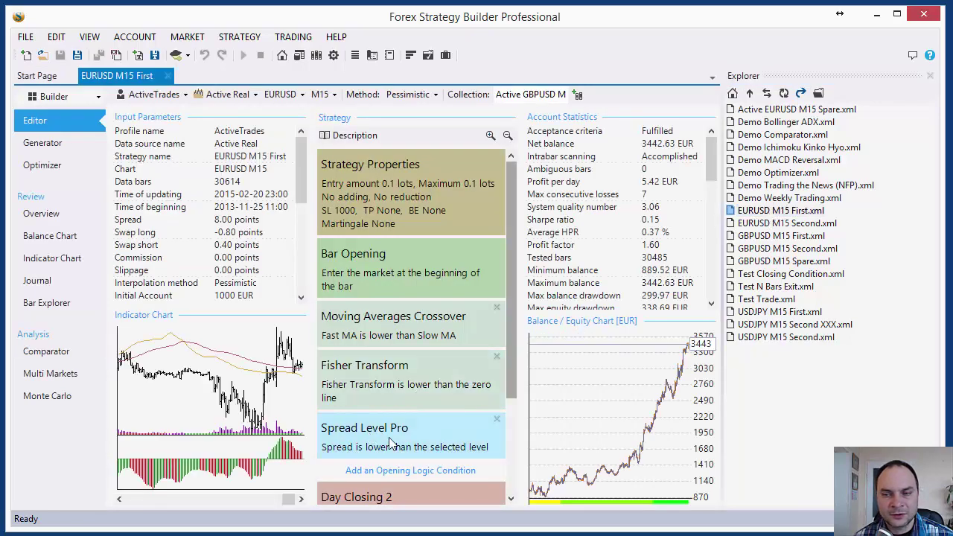
double_click(755, 223)
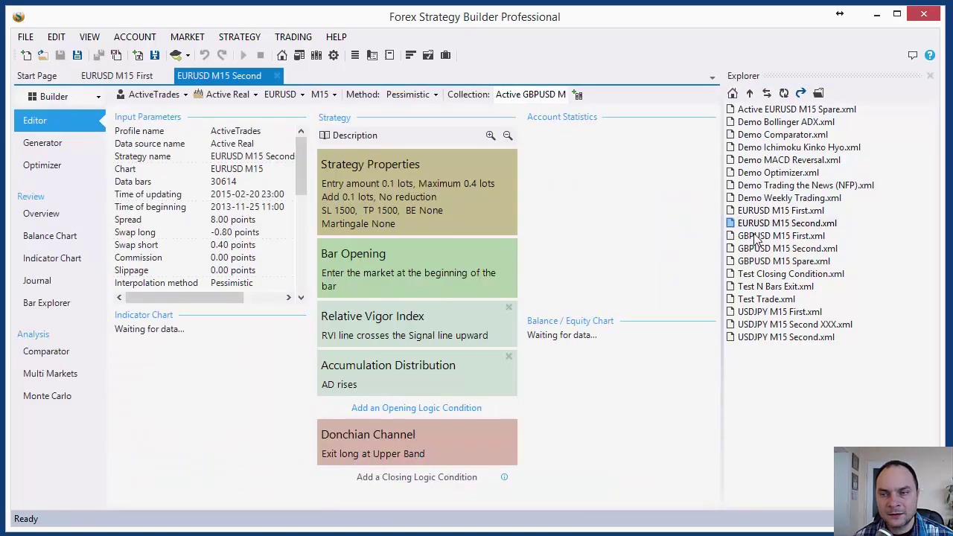
double_click(755, 236)
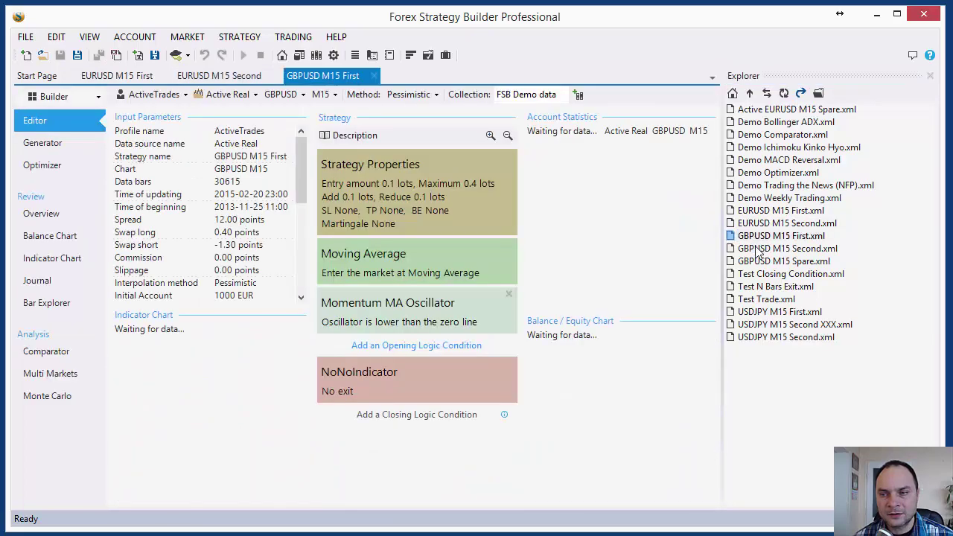
double_click(758, 248)
double_click(757, 261)
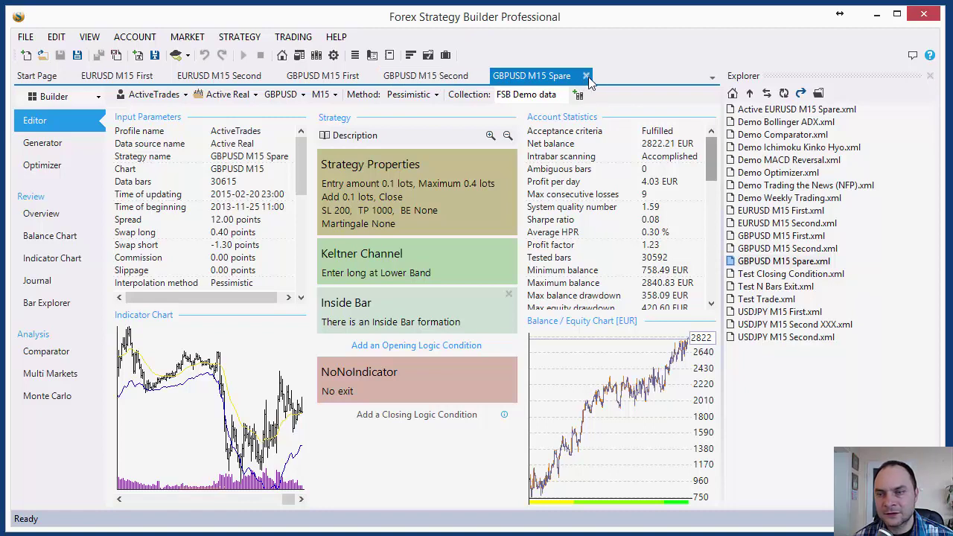
left_click(586, 77)
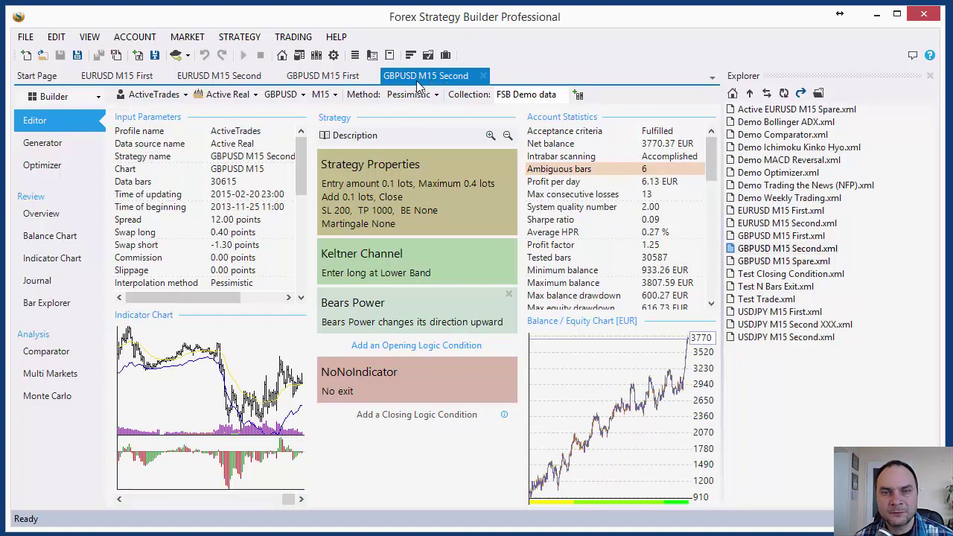
- Open the USDJPY M15 First and Second strategies in their own tabs
left_click(754, 314)
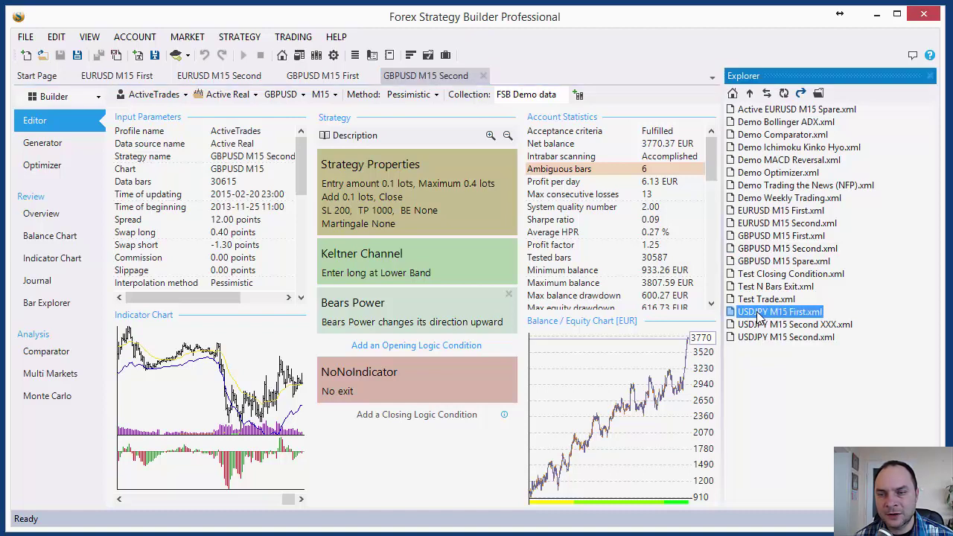
double_click(759, 313)
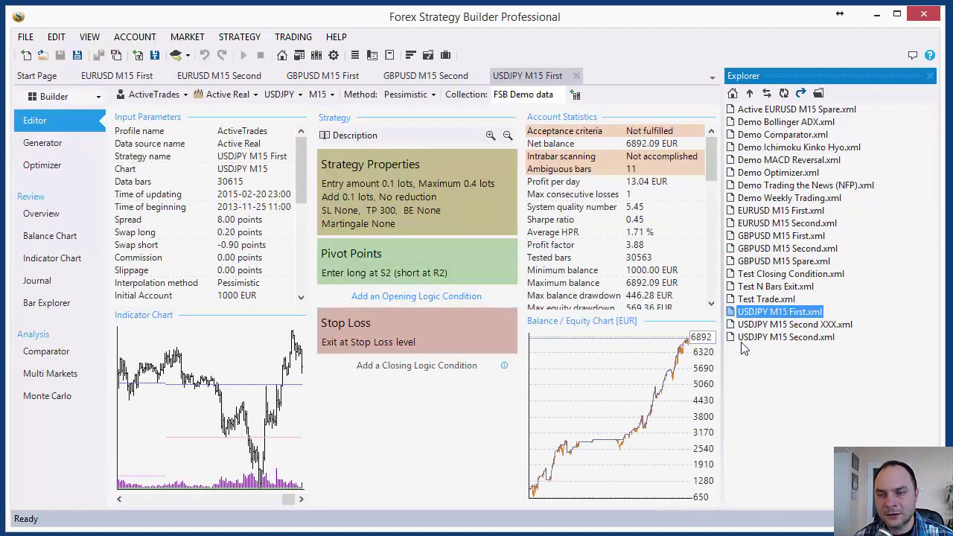
double_click(746, 337)
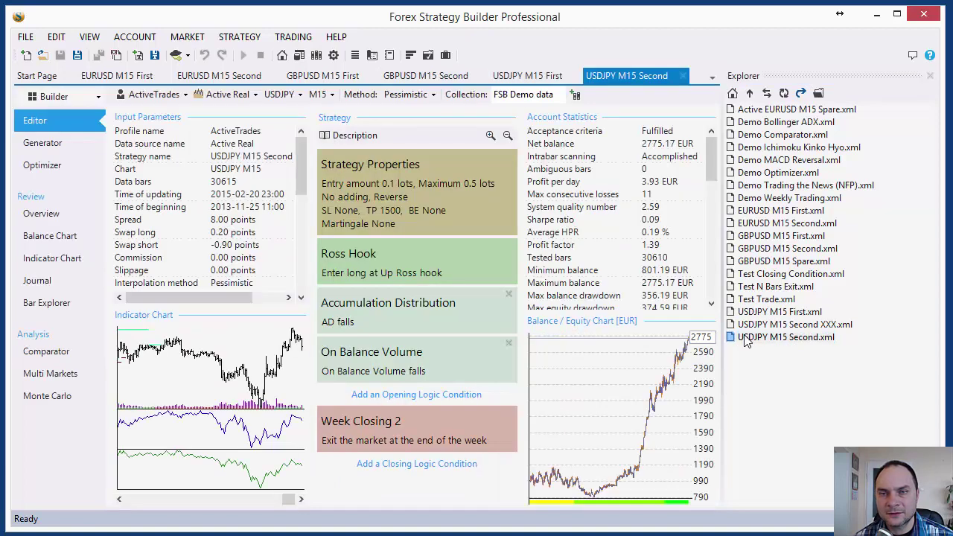
- Close the Explorer panel and review each strategy tab, from EURUSD M15 First to USDJPY M15 Second
left_click(930, 75)
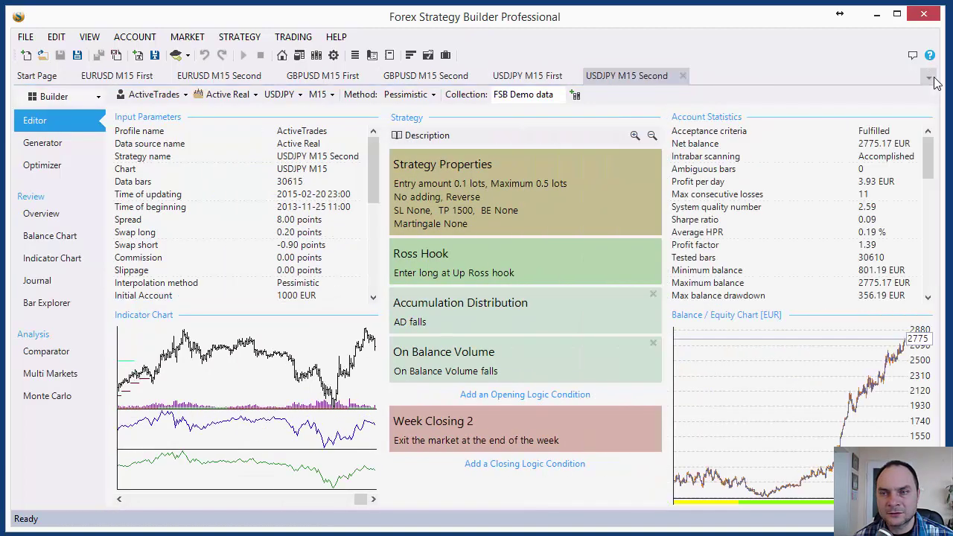
left_click(124, 77)
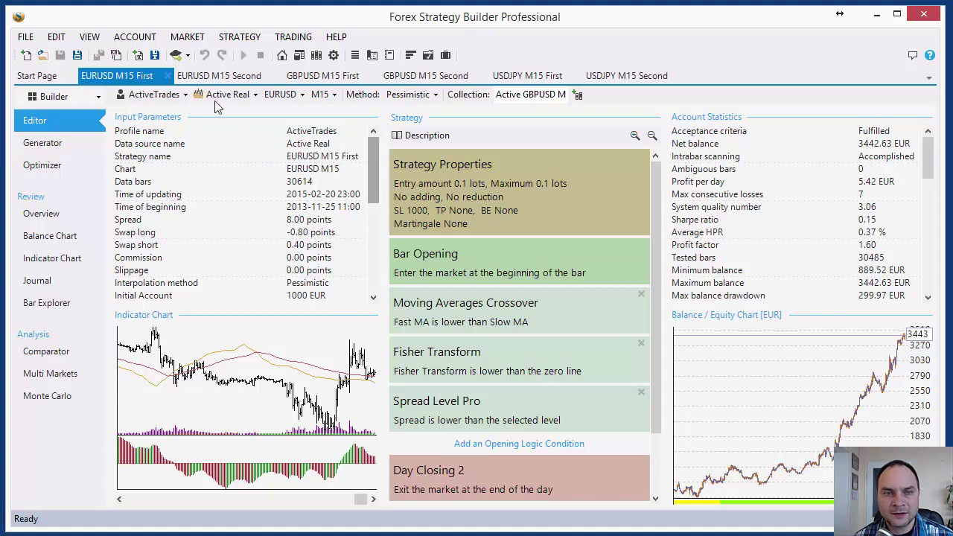
left_click(219, 75)
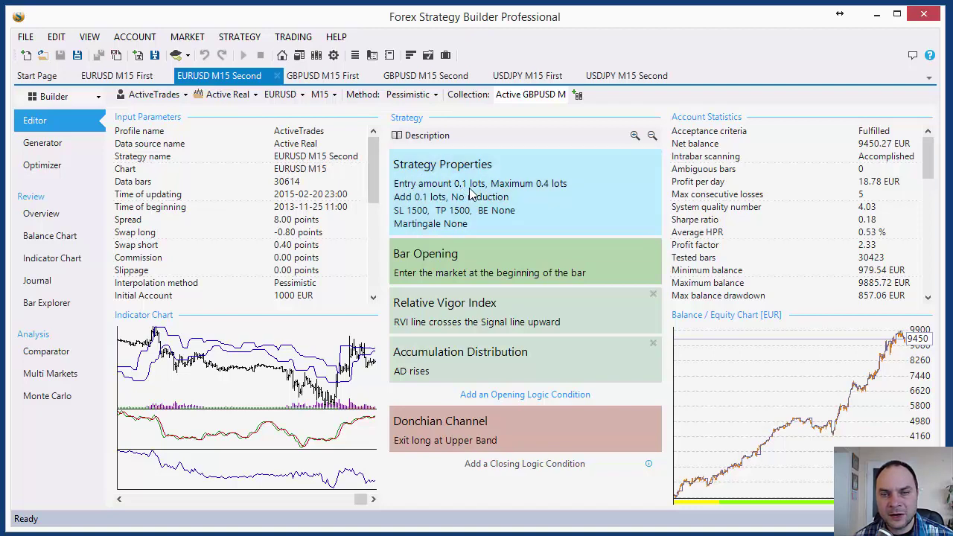
left_click(318, 76)
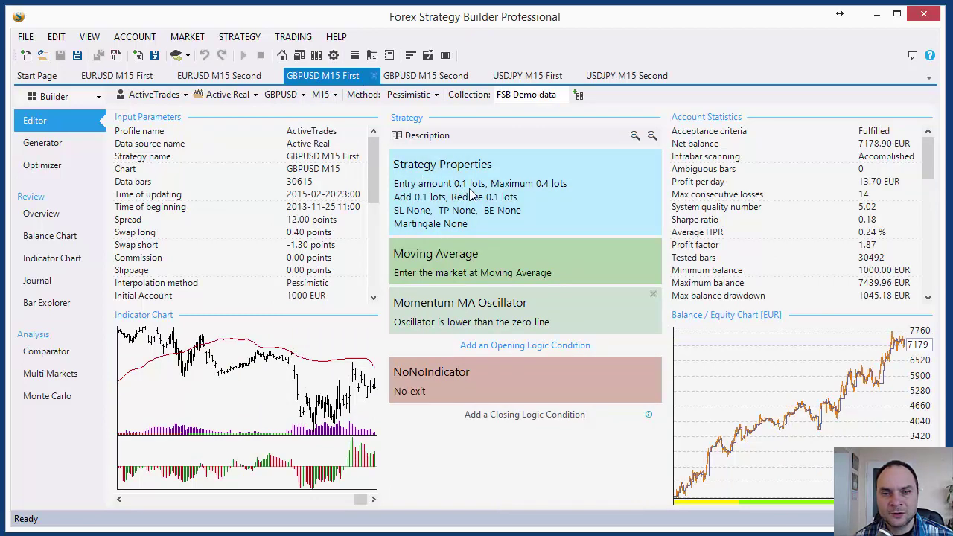
left_click(420, 76)
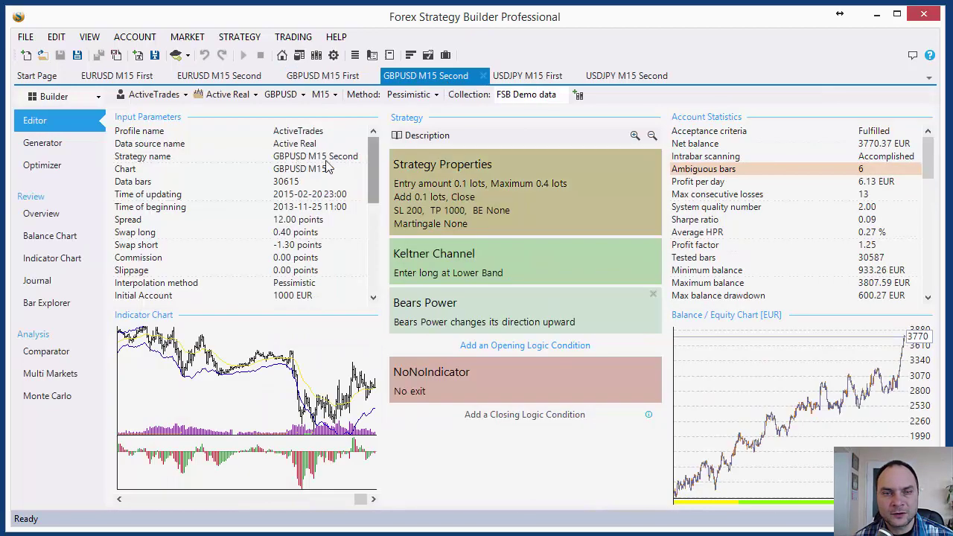
left_click(518, 77)
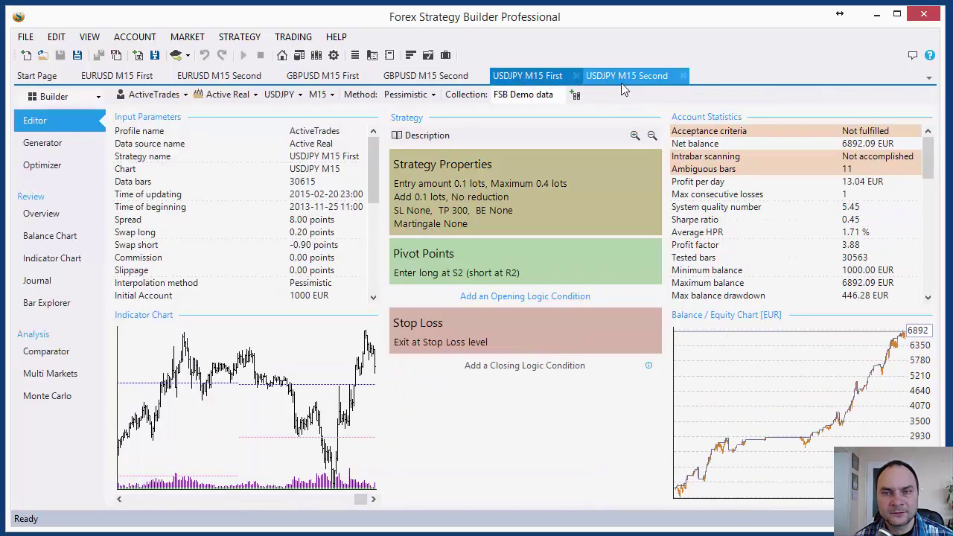
left_click(621, 82)
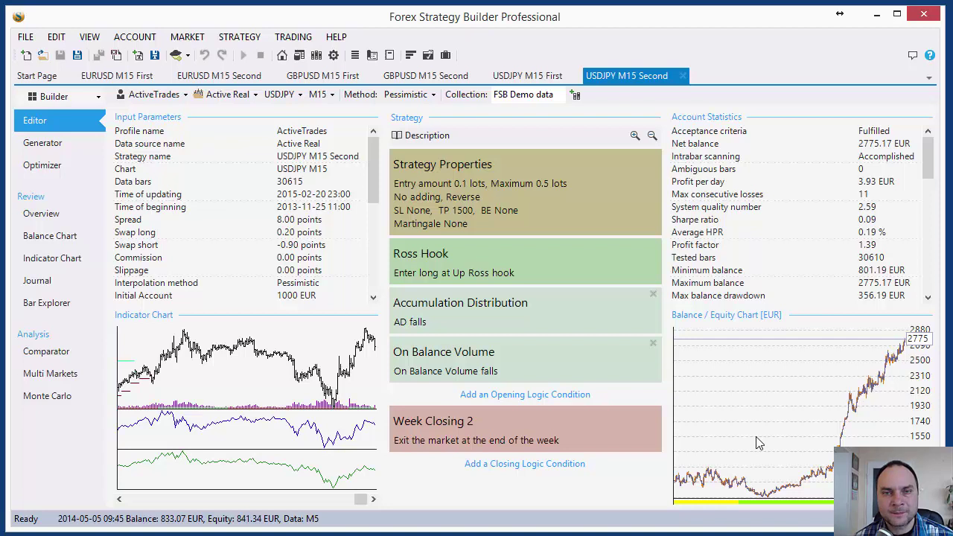
left_click(446, 57)
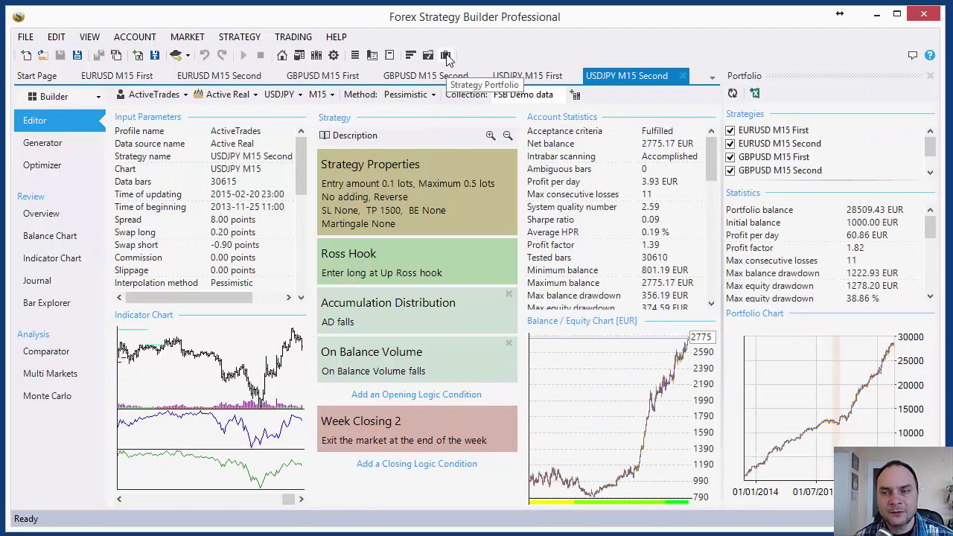
left_click_drag(777, 179, 785, 215)
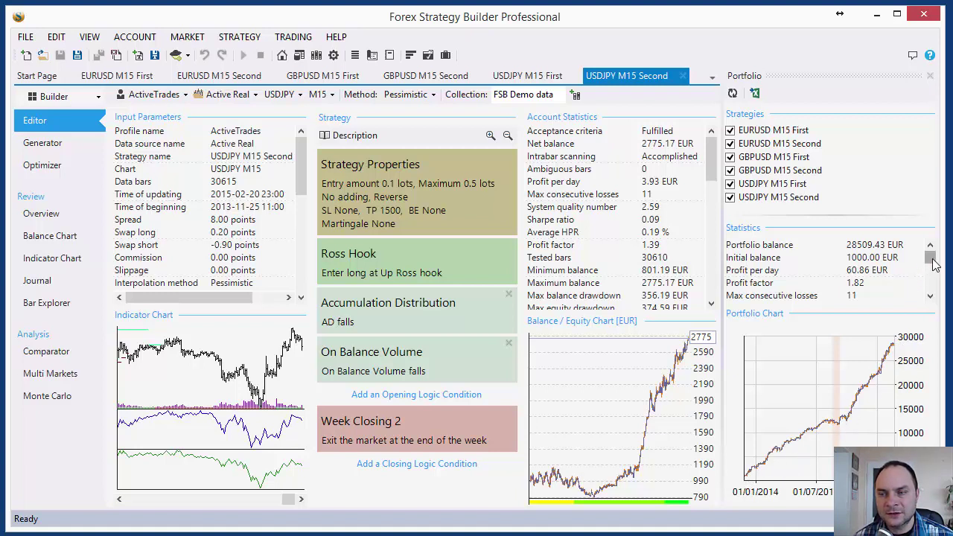
left_click_drag(931, 262, 934, 298)
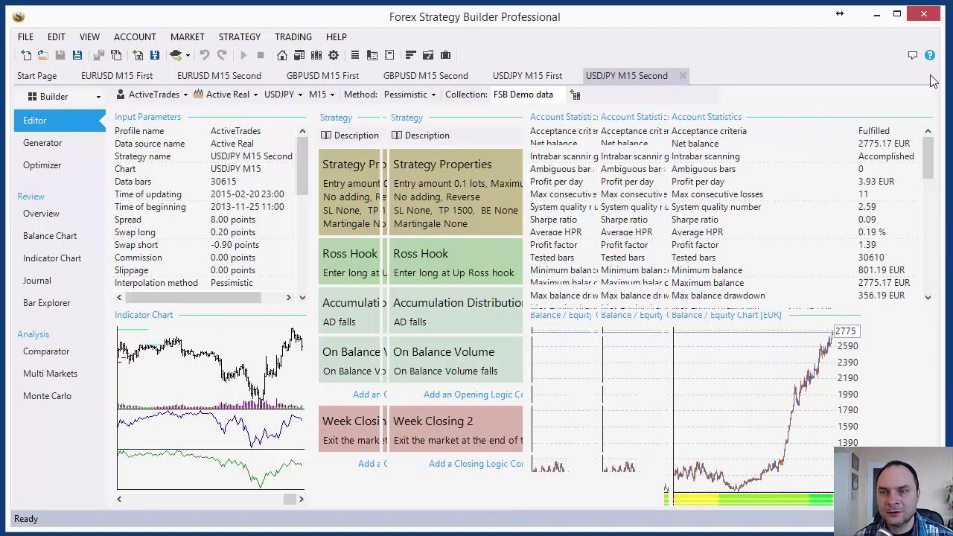
- With EURUSD M15 First showing, create a desktop folder named 'Experets' in the top-left corner
left_click(625, 75)
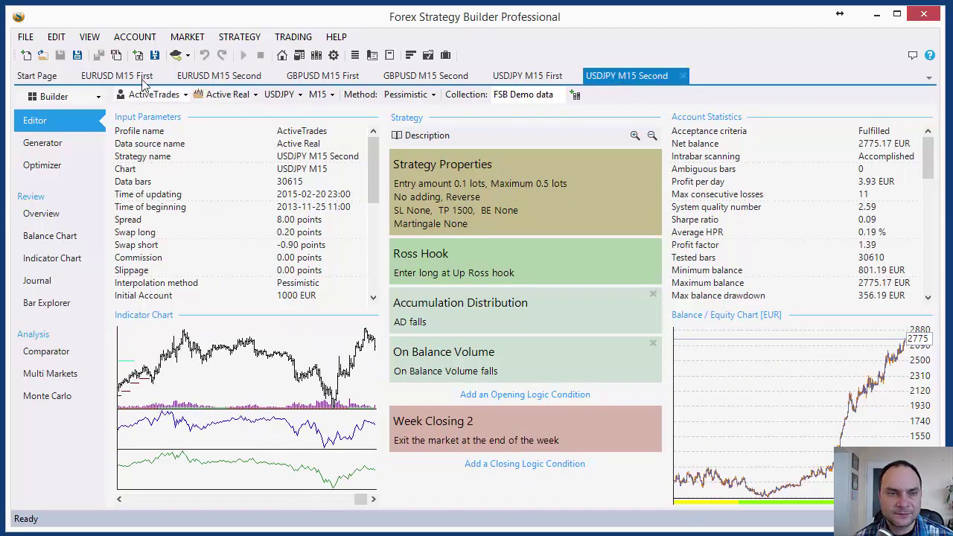
left_click(118, 75)
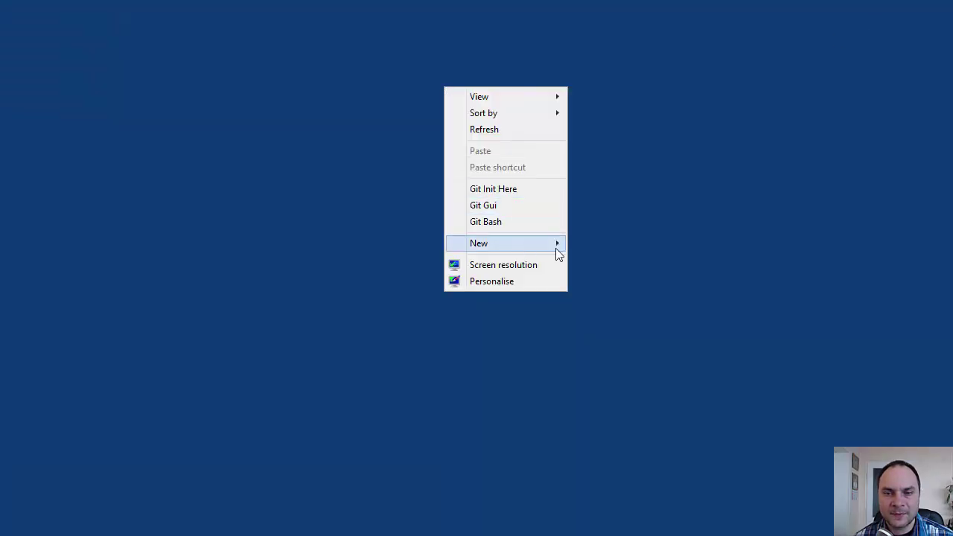
mouse_move(558, 246)
left_click(618, 242)
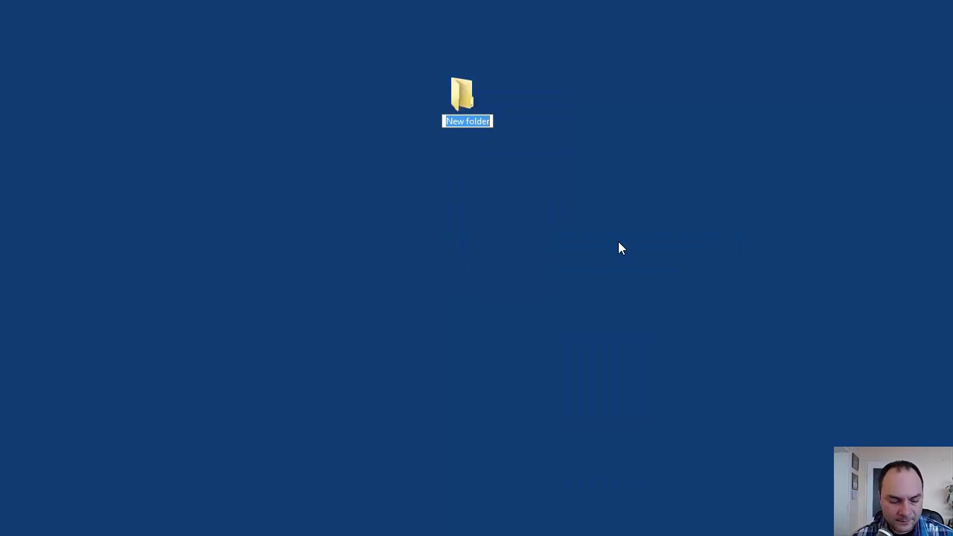
type("Experet")
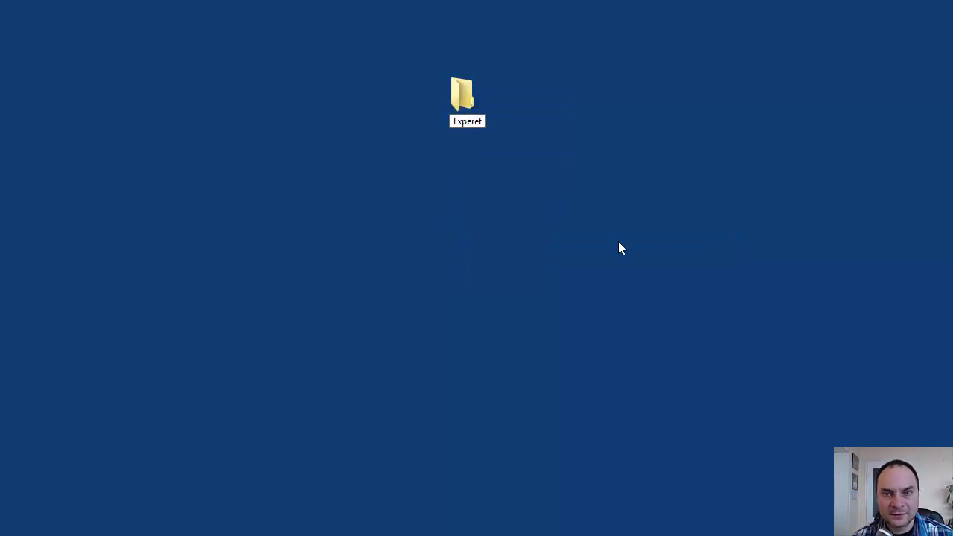
type("s")
key("Return")
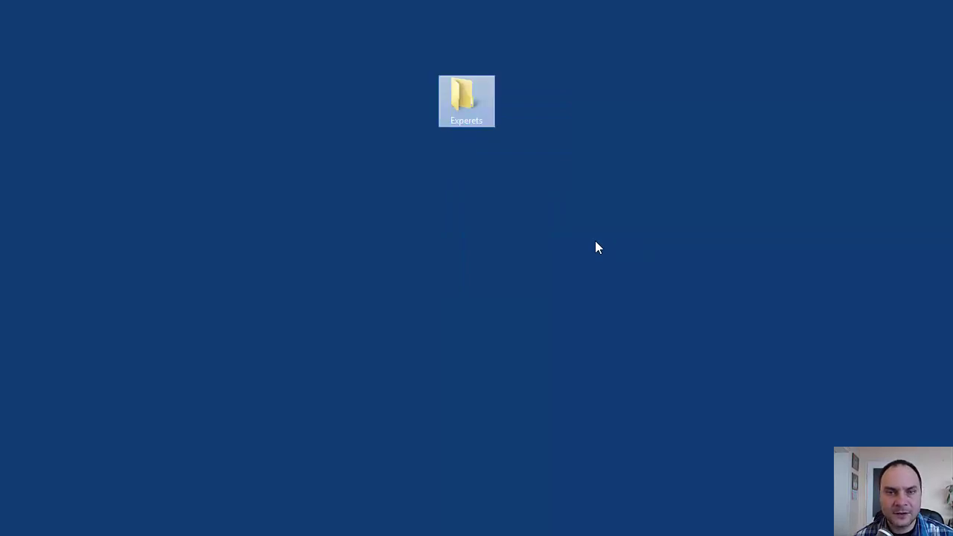
left_click_drag(455, 90, 136, 119)
left_click(208, 354)
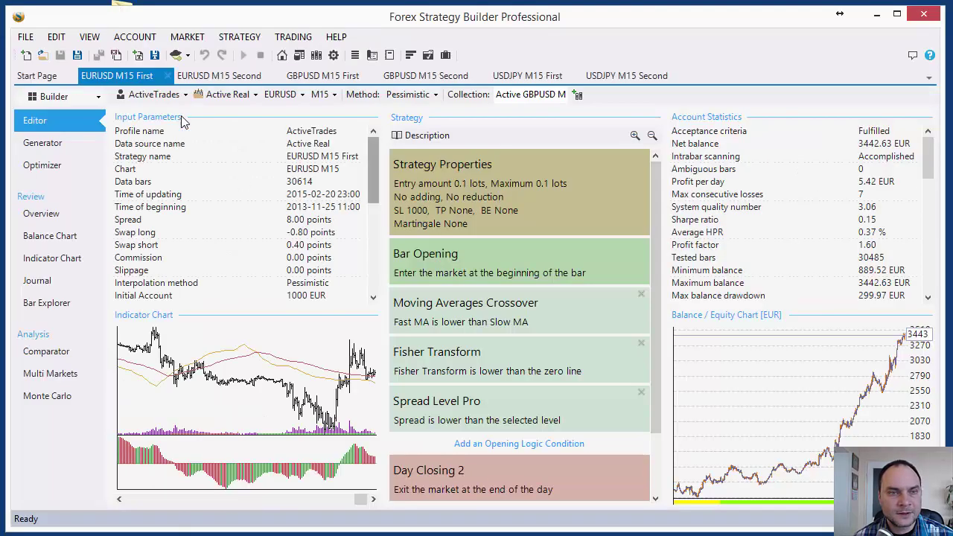
- Export EURUSD M15 First as an expert advisor into Desktop > Experets
left_click(188, 59)
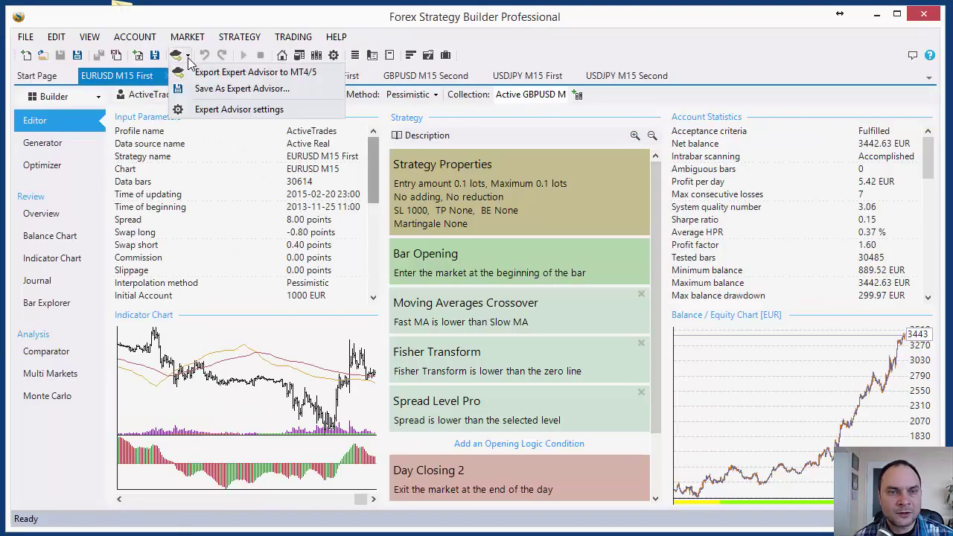
left_click(227, 89)
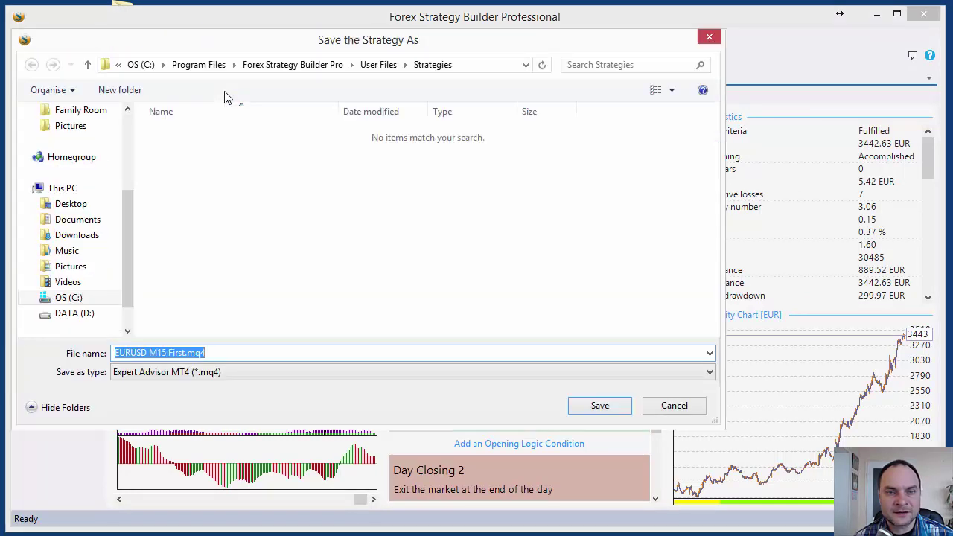
left_click(74, 211)
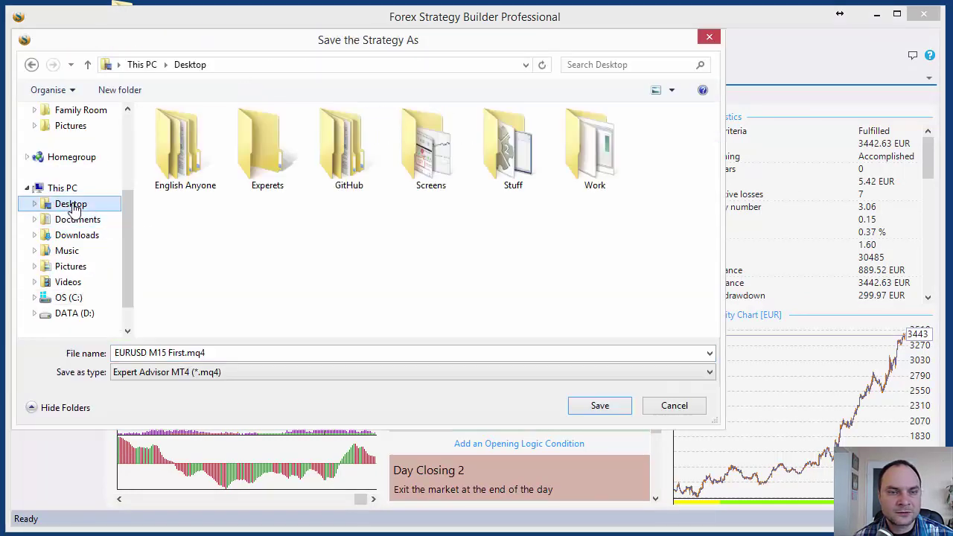
double_click(264, 168)
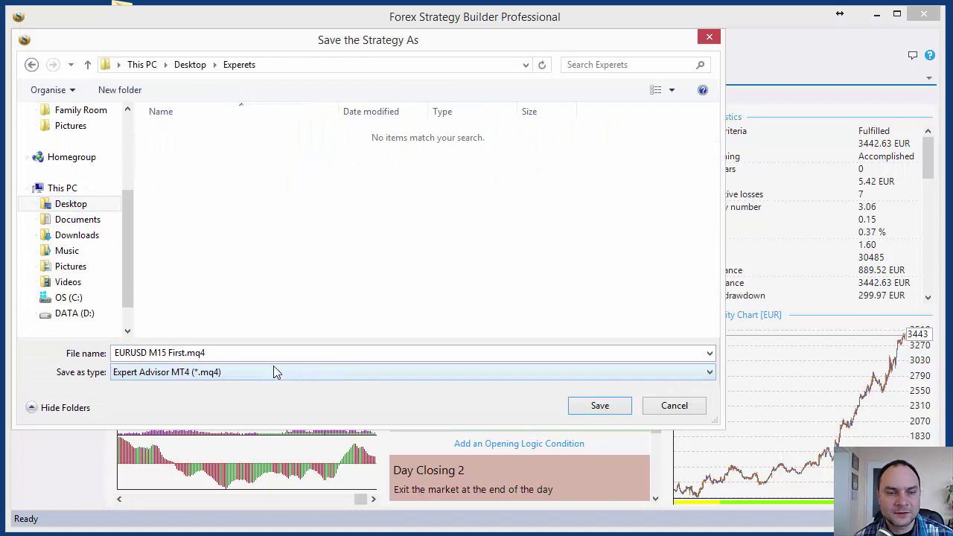
left_click(572, 407)
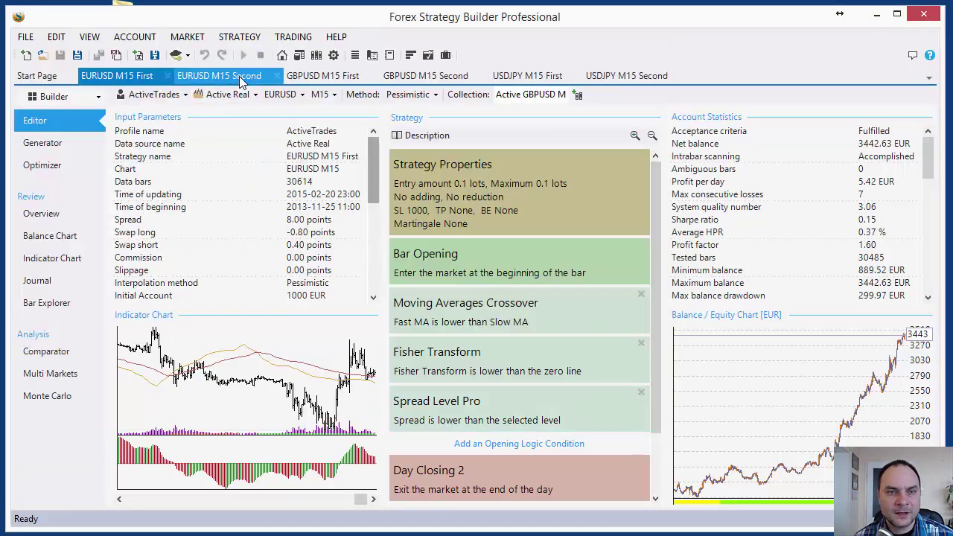
- Export EURUSD M15 Second as an expert advisor into Desktop > Experets
left_click(240, 81)
left_click(186, 56)
left_click(223, 89)
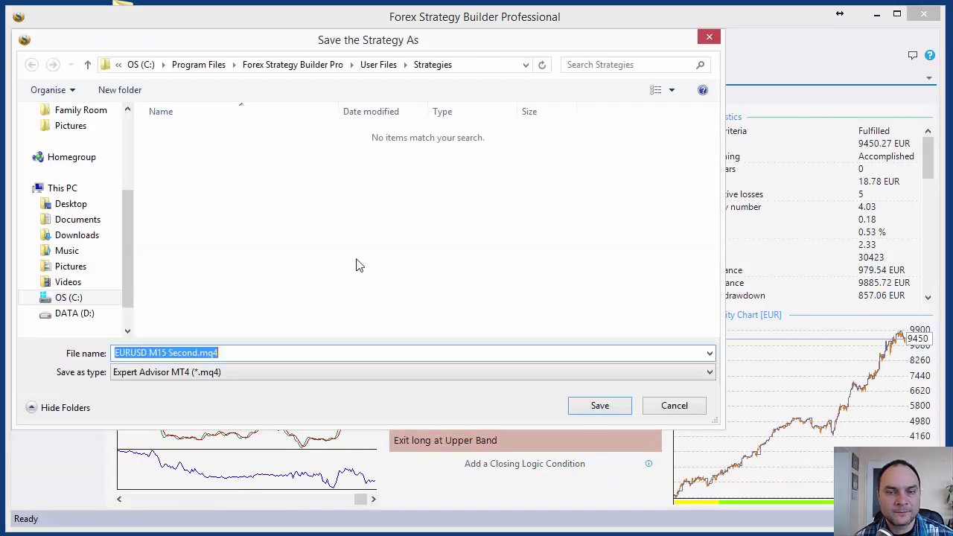
left_click(600, 406)
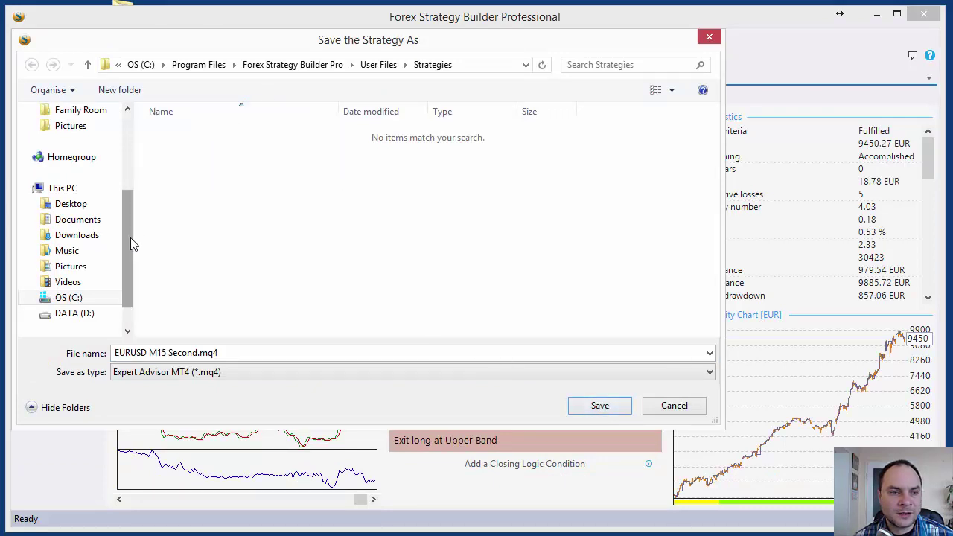
scroll(124, 241, "up", 1)
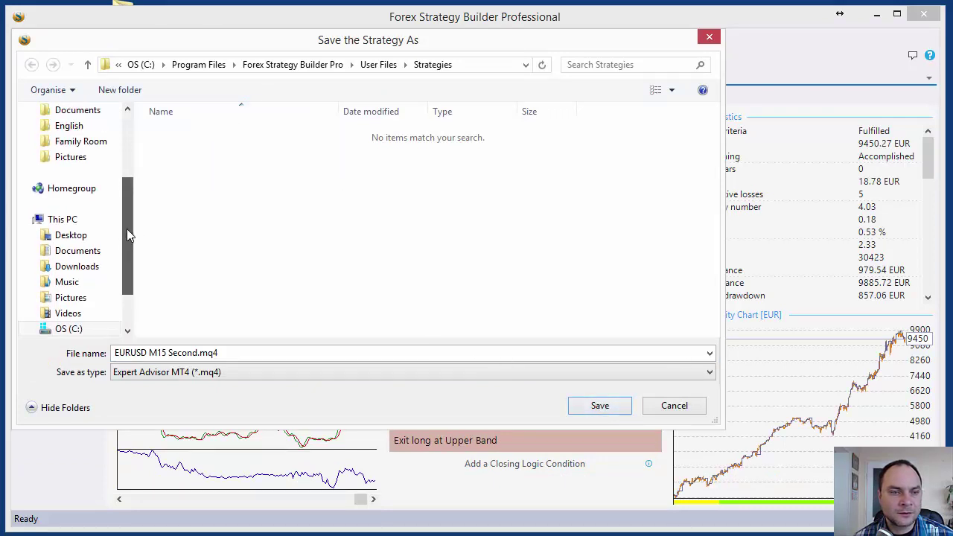
left_click(56, 204)
left_click(67, 221)
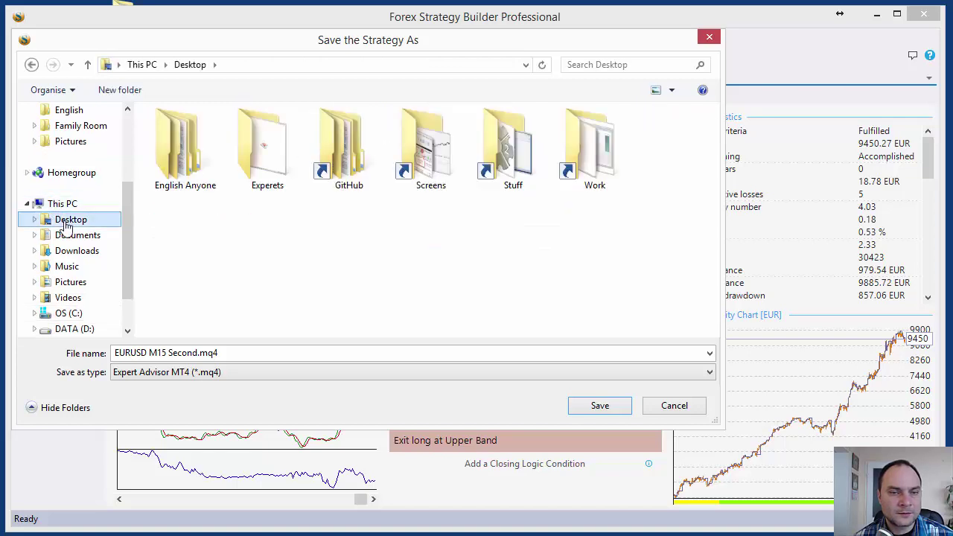
double_click(267, 171)
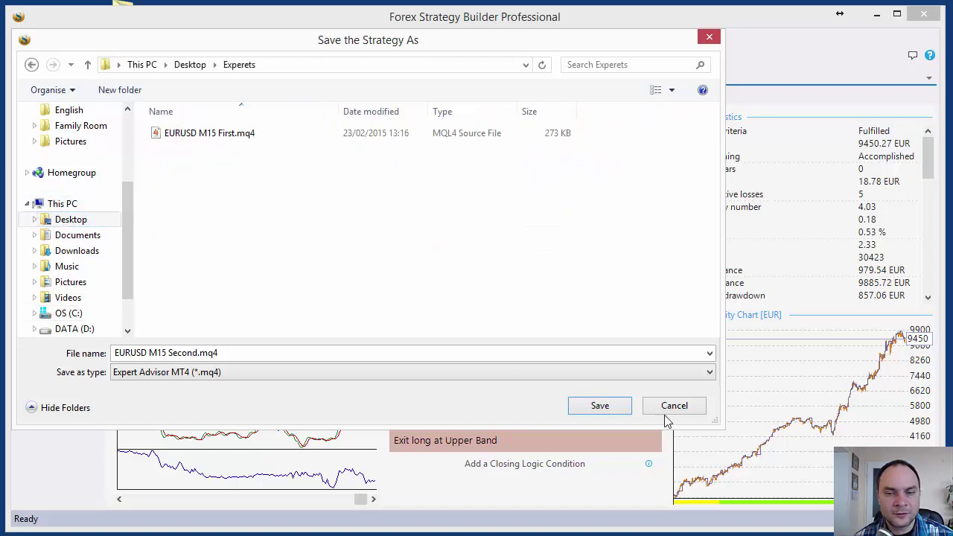
left_click(600, 406)
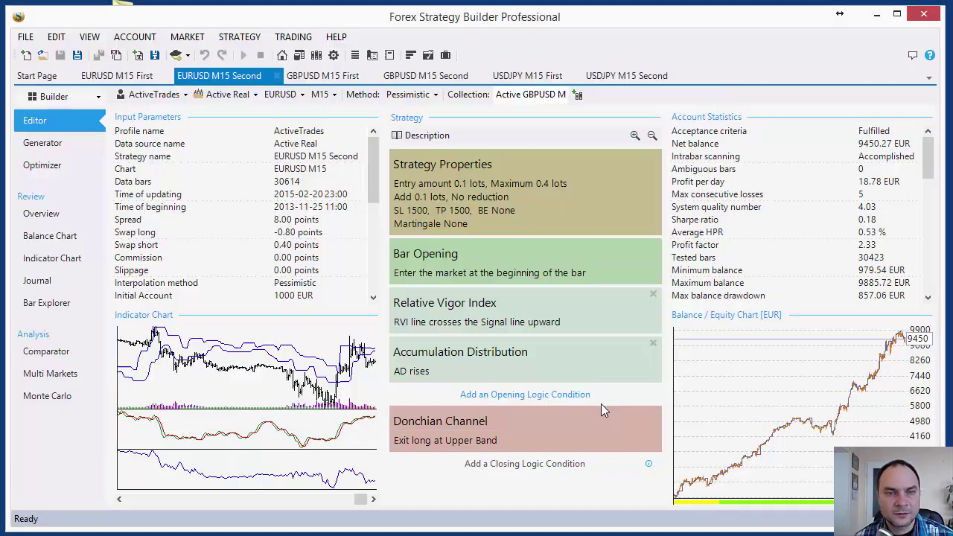
- Export GBPUSD M15 First as an expert advisor into the Experets folder
left_click(368, 79)
left_click(184, 55)
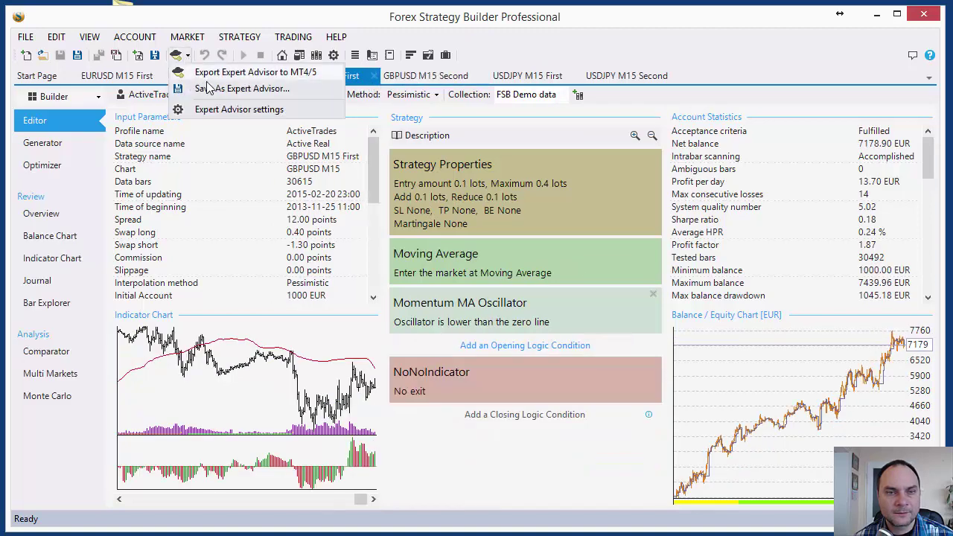
left_click(235, 90)
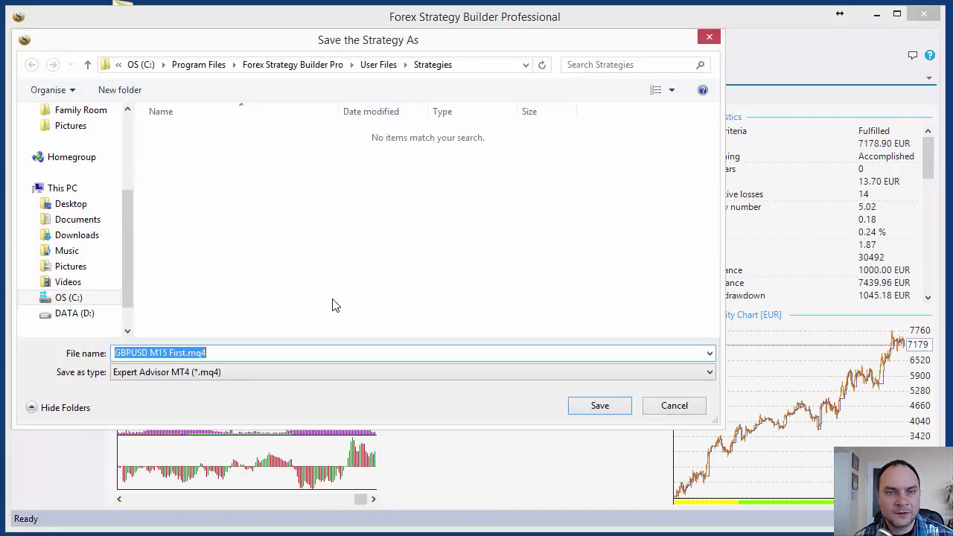
left_click(71, 204)
double_click(259, 154)
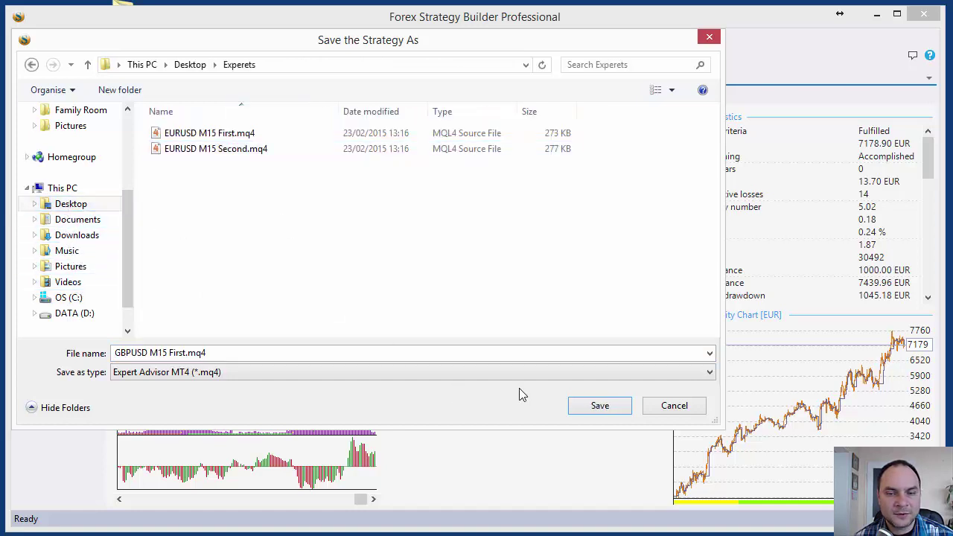
left_click(596, 408)
- Export GBPUSD M15 Second as an expert advisor into the Experets folder
left_click(428, 77)
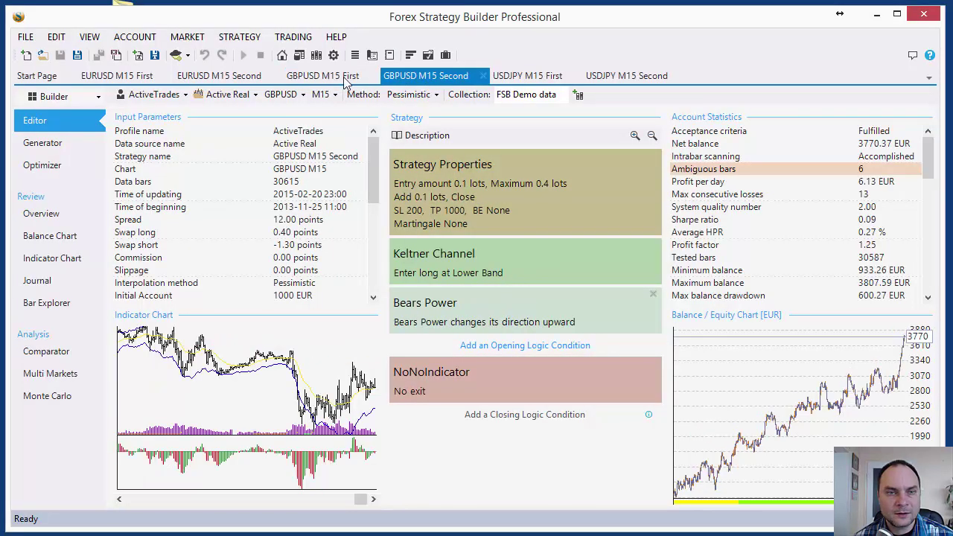
left_click(187, 56)
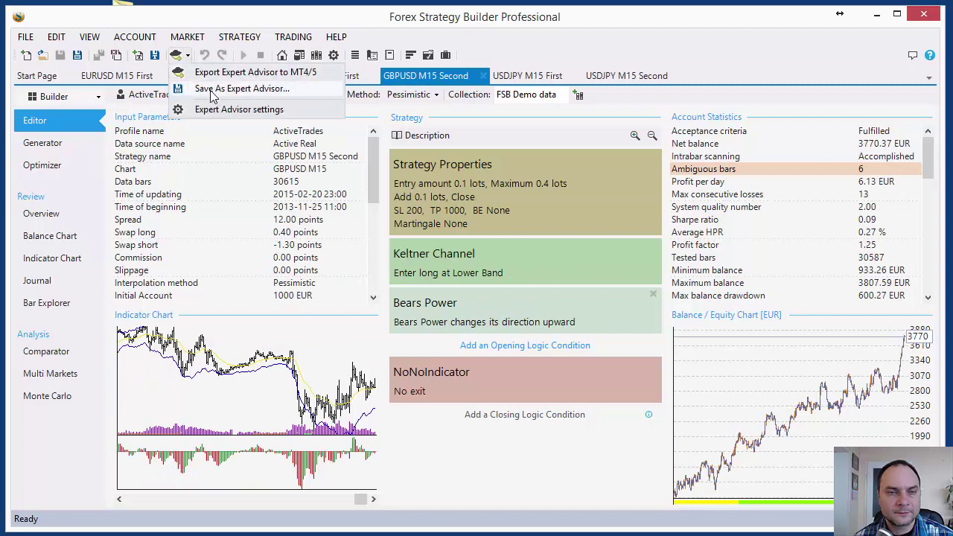
left_click(212, 90)
left_click(68, 204)
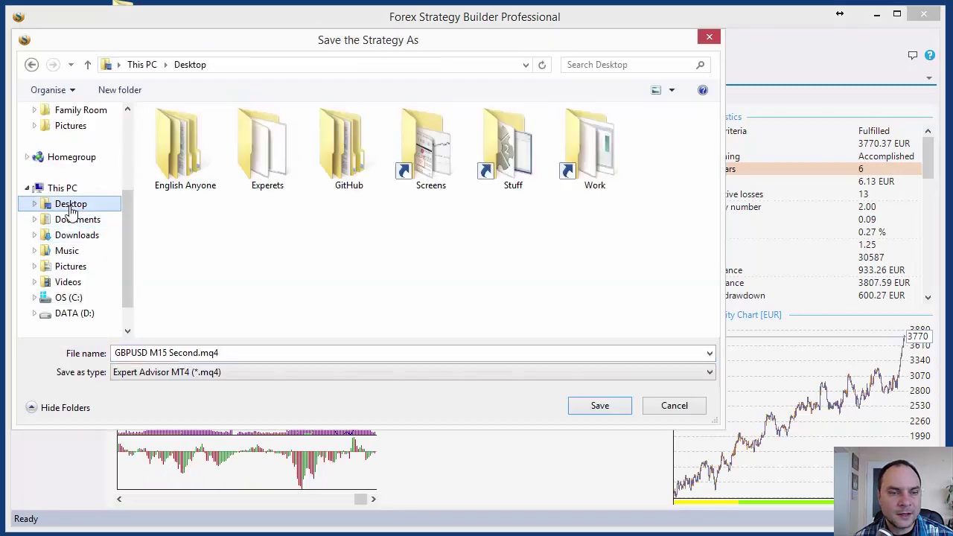
double_click(238, 175)
left_click(602, 408)
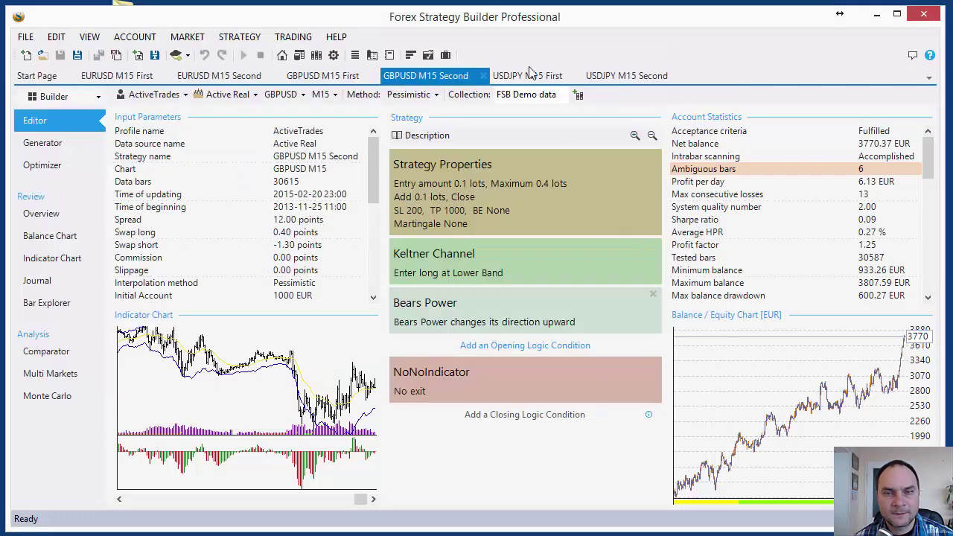
- Export USDJPY M15 First as an expert advisor into the Experets folder
left_click(527, 74)
left_click(186, 55)
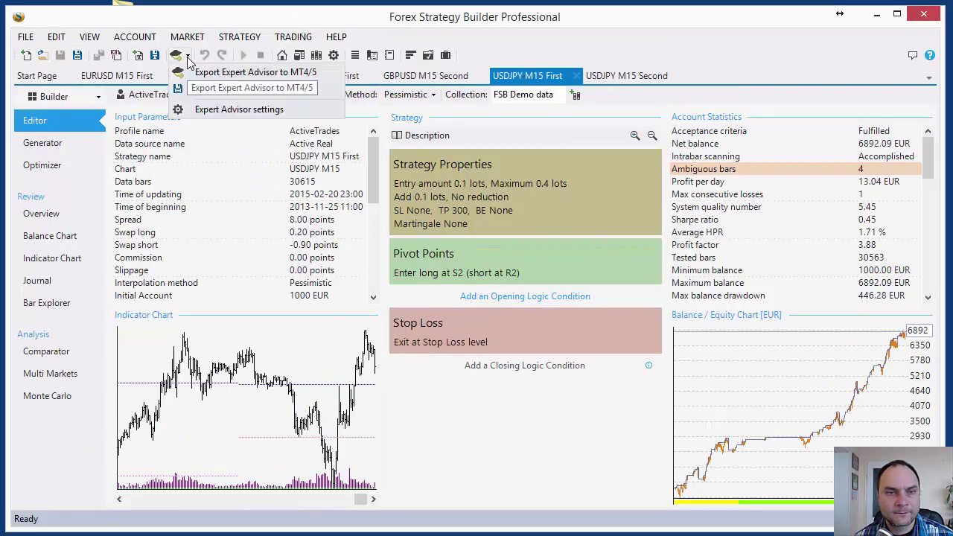
left_click(216, 72)
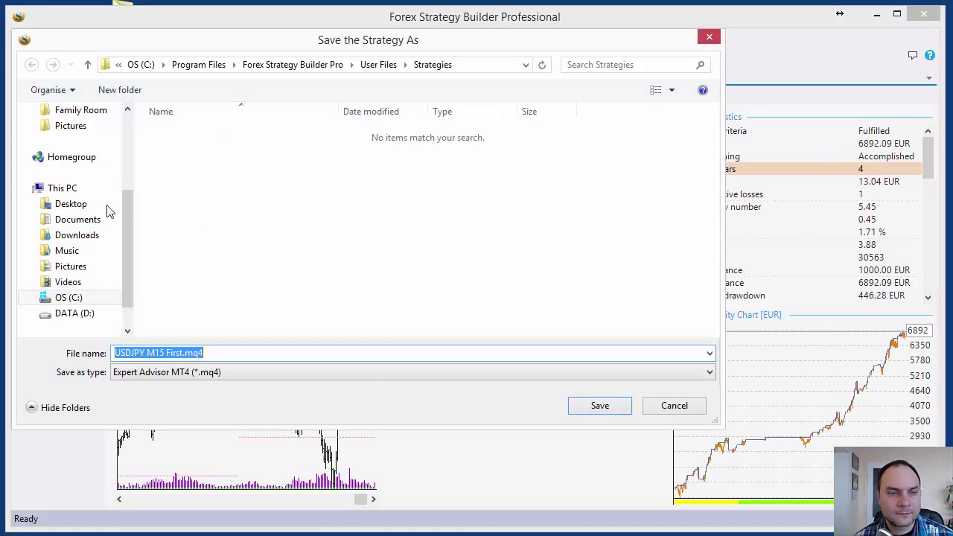
left_click(67, 204)
double_click(266, 162)
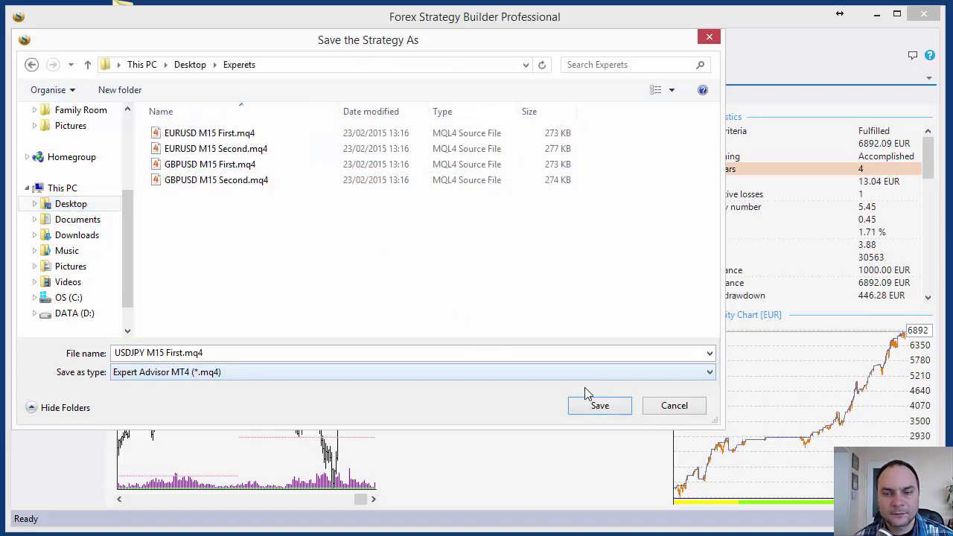
left_click(600, 405)
- Export USDJPY M15 Second as an expert advisor into the Experets folder
left_click(618, 76)
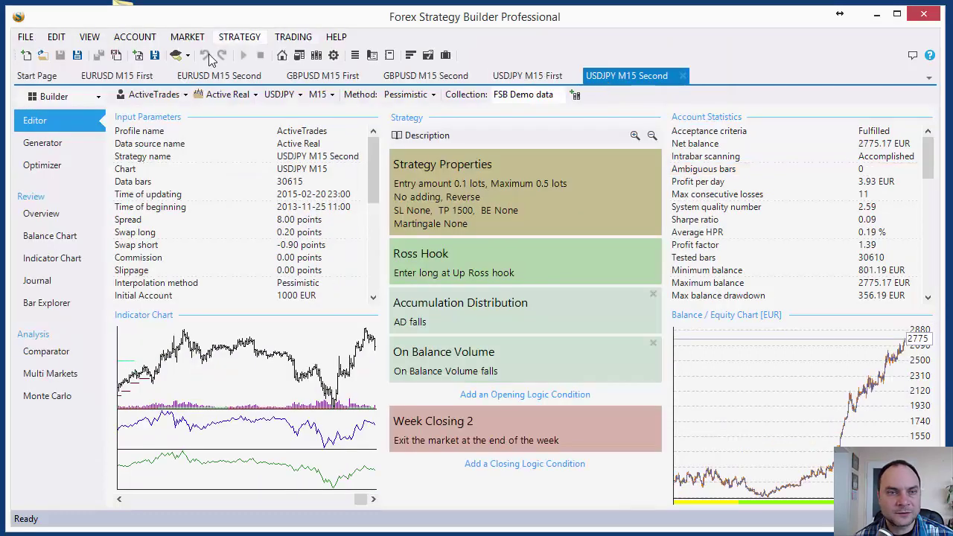
left_click(187, 55)
left_click(216, 72)
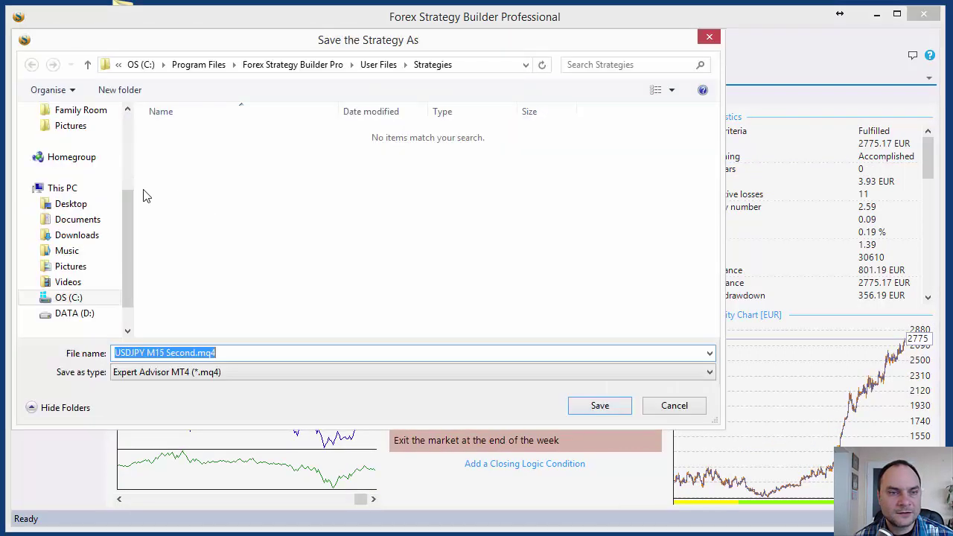
left_click(71, 204)
double_click(266, 168)
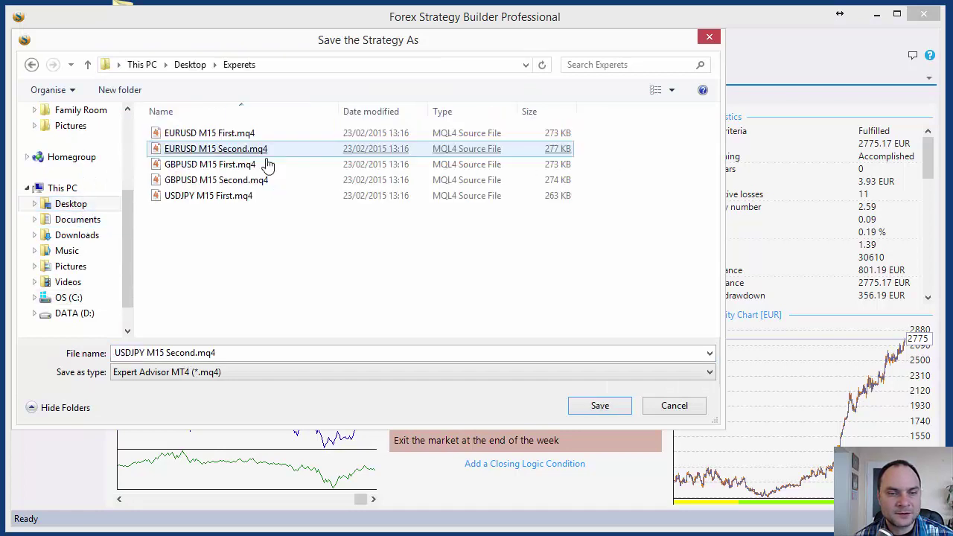
left_click(599, 405)
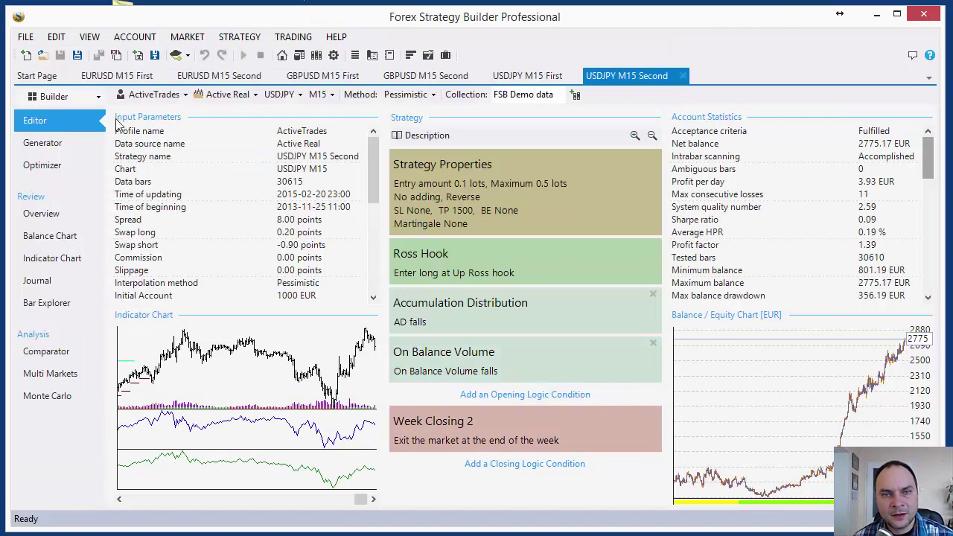
left_click(528, 77)
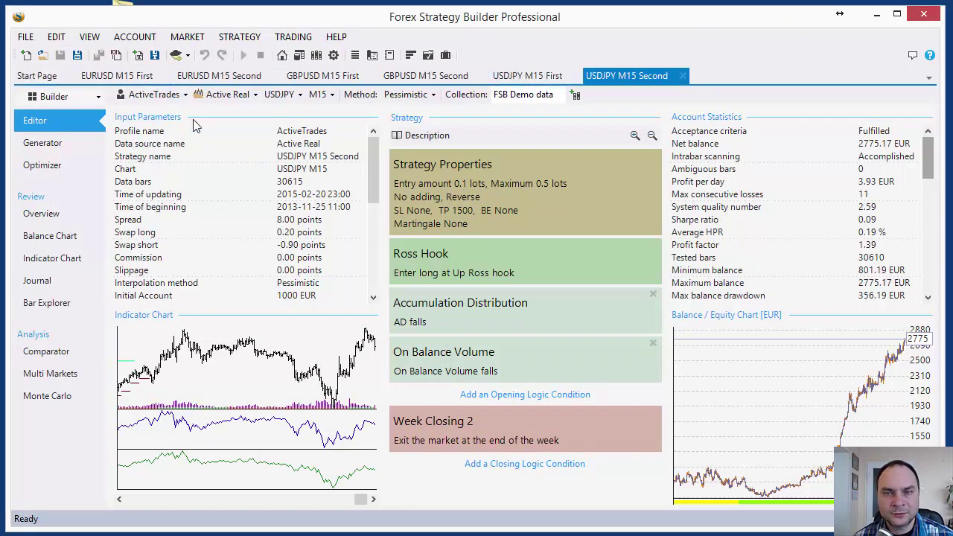
- Open the Experets folder window, move it up-left, and look over the six M15 .mq4 files
left_click(877, 15)
double_click(124, 50)
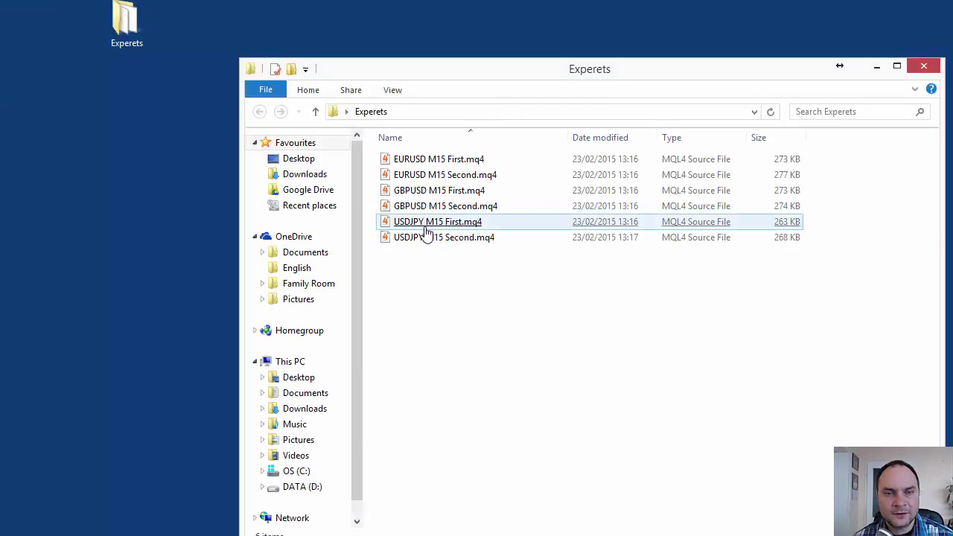
left_click_drag(486, 75, 291, 36)
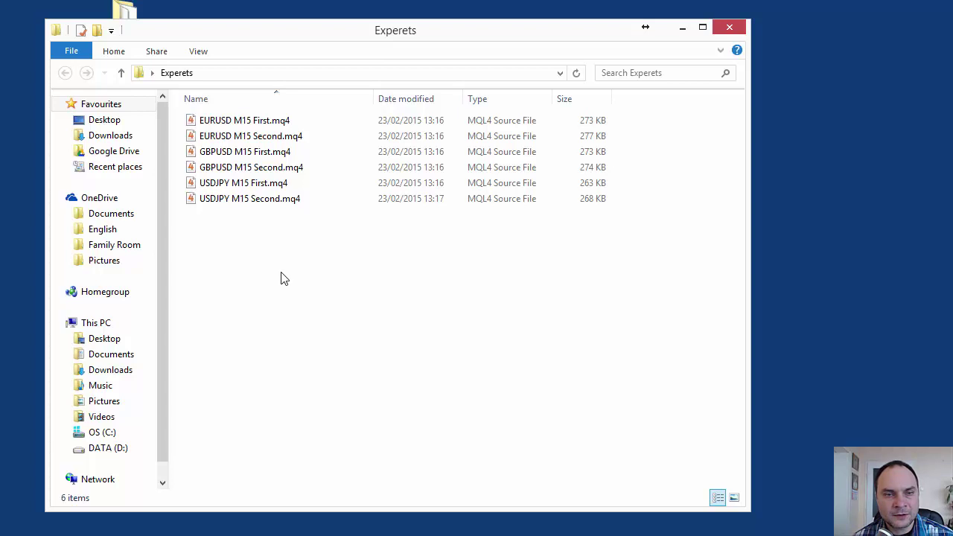
mouse_move(250, 128)
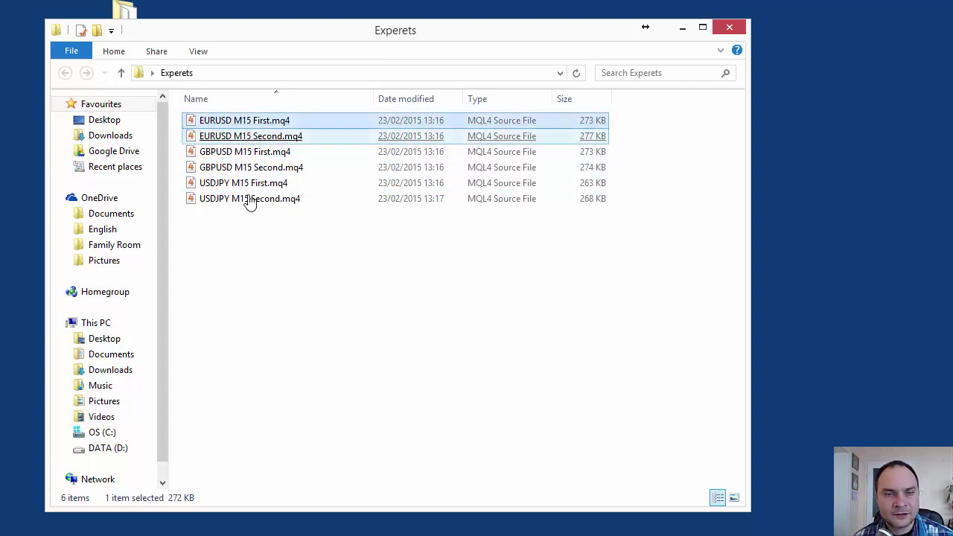
left_click(259, 275)
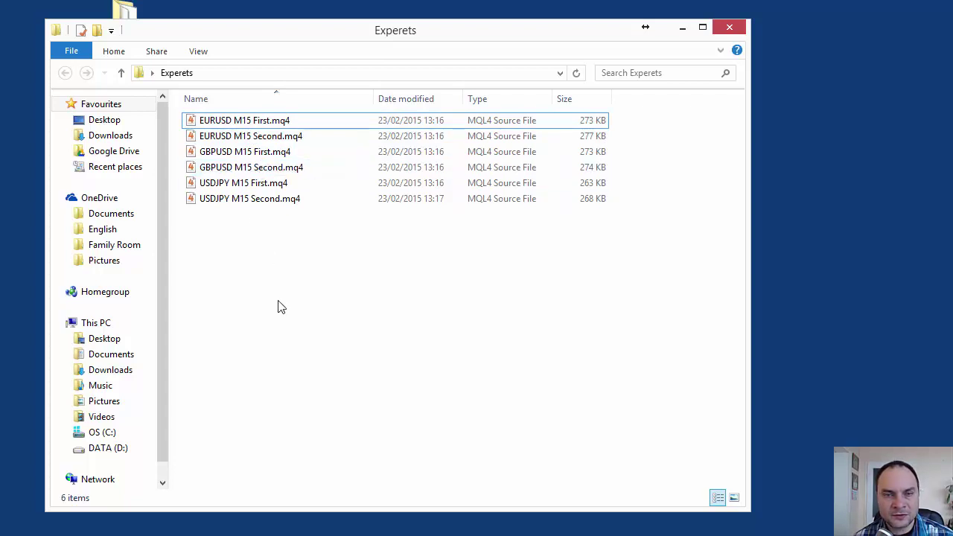
left_click(236, 122)
left_click(220, 226)
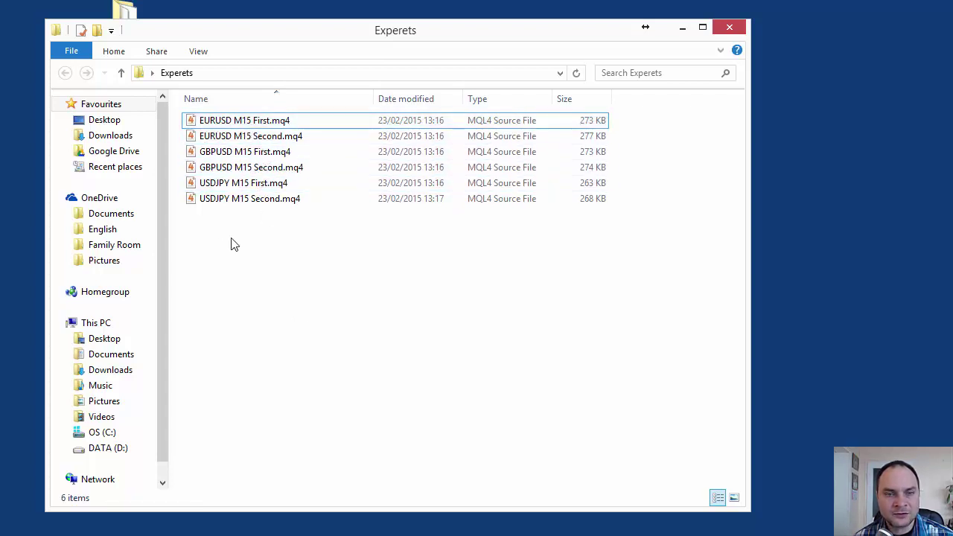
left_click(214, 125)
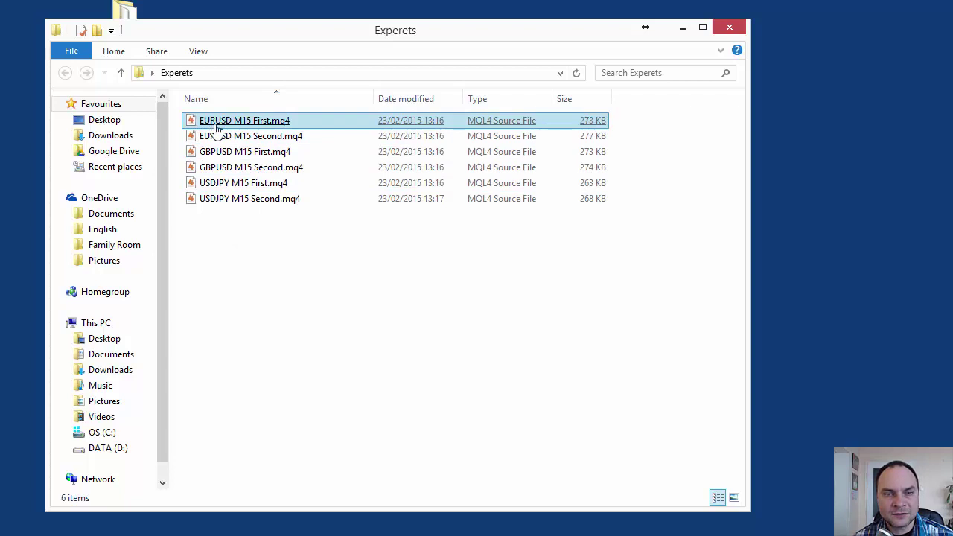
left_click(288, 284)
- Rename EURUSD M15 First.mq4 to EURUSD M15 100101First.mq4
left_click(253, 121)
right_click(261, 121)
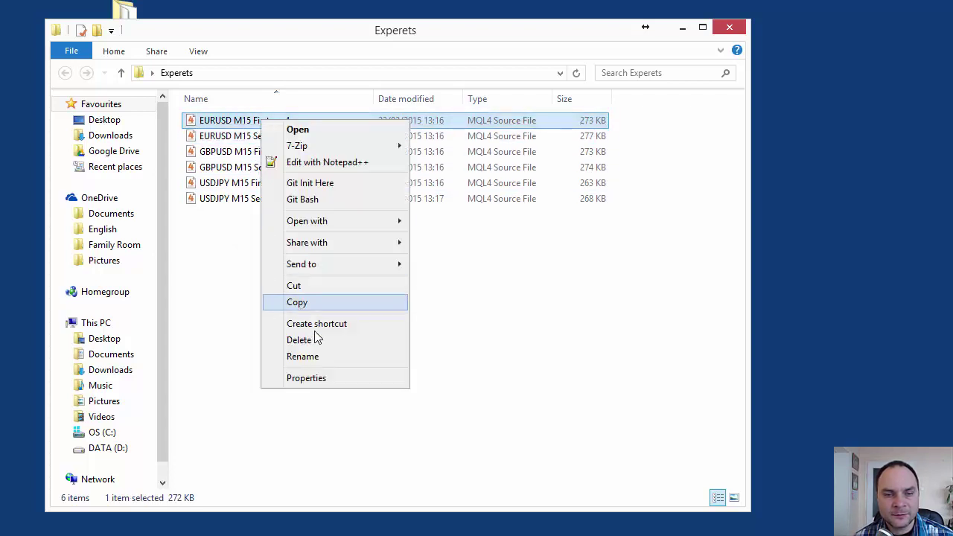
left_click(316, 356)
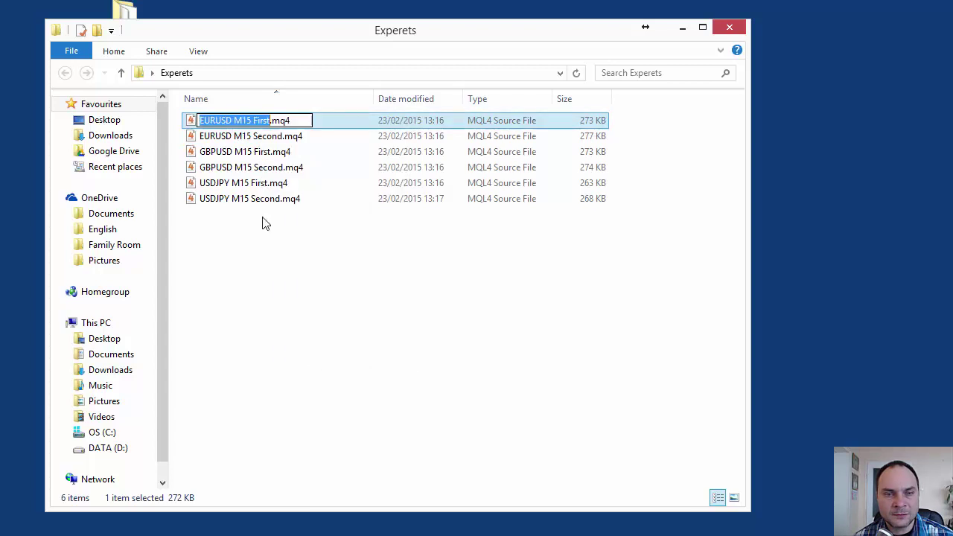
left_click(254, 120)
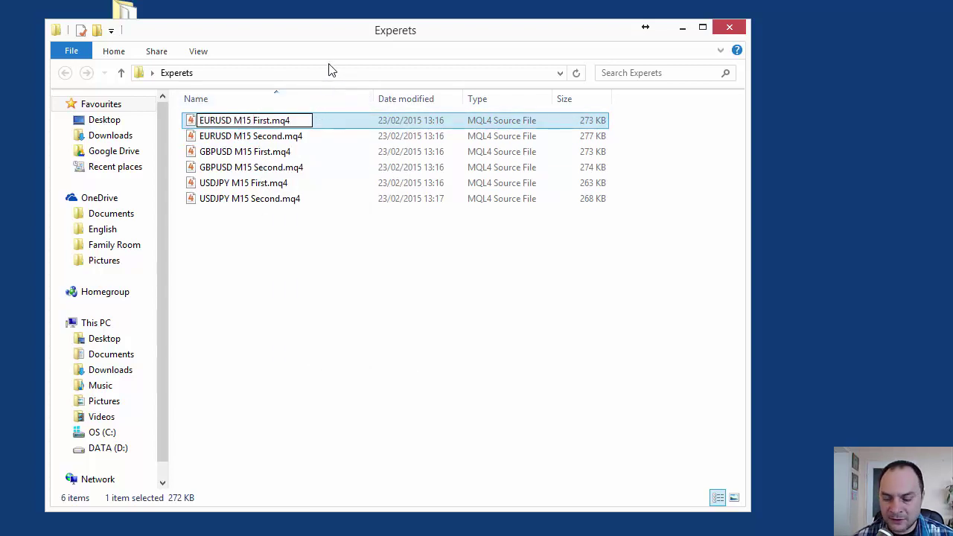
type("100101")
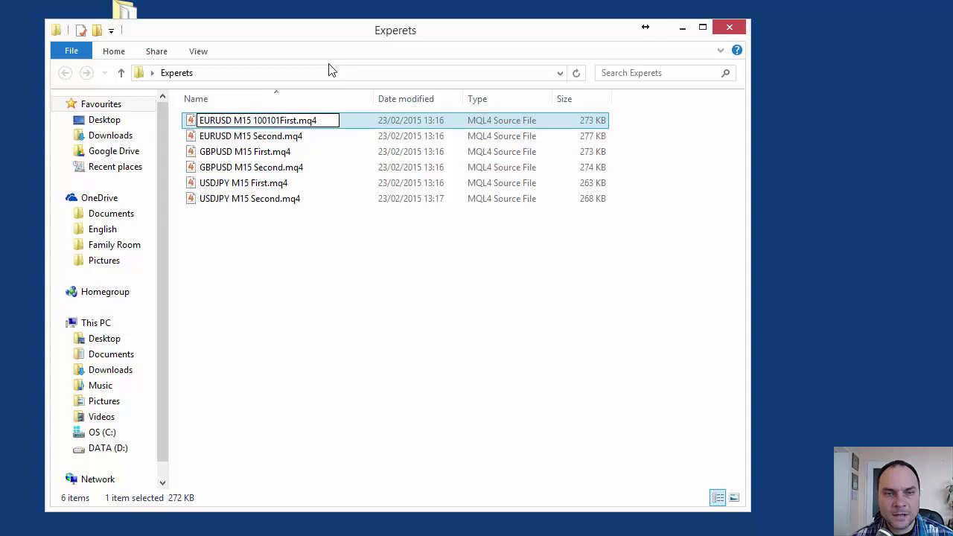
key("Left")
key("Left")
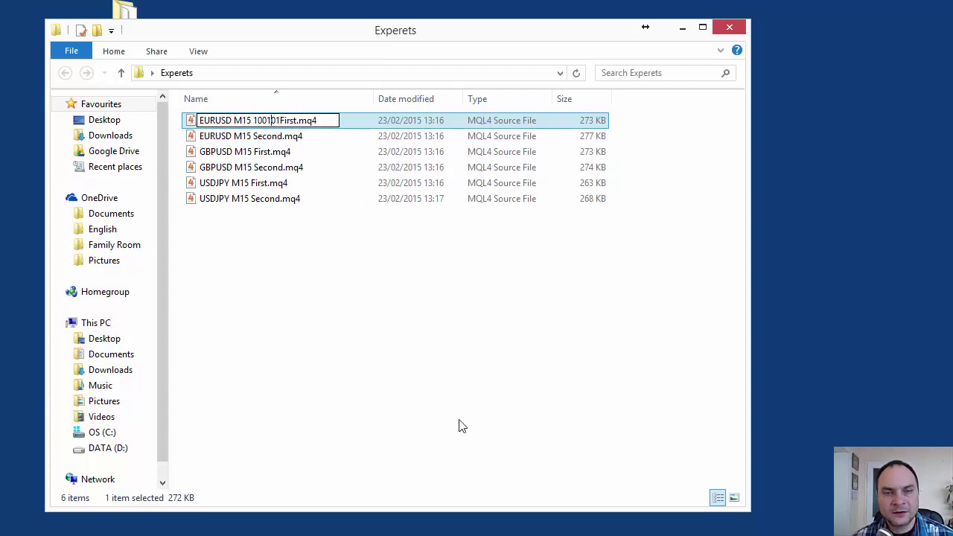
key("Return")
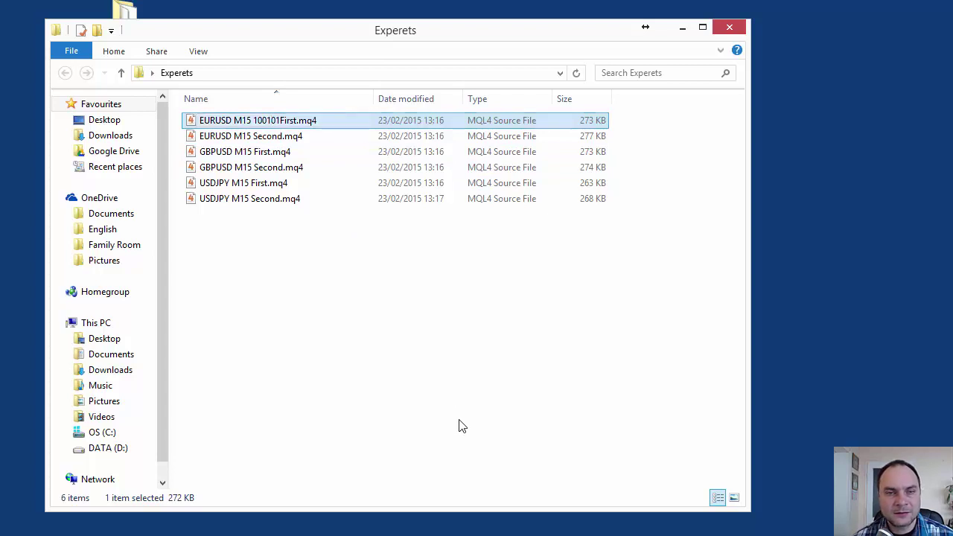
- Add magic number 100102 to EURUSD M15 Second and a space after 100101 in the First file name
right_click(277, 138)
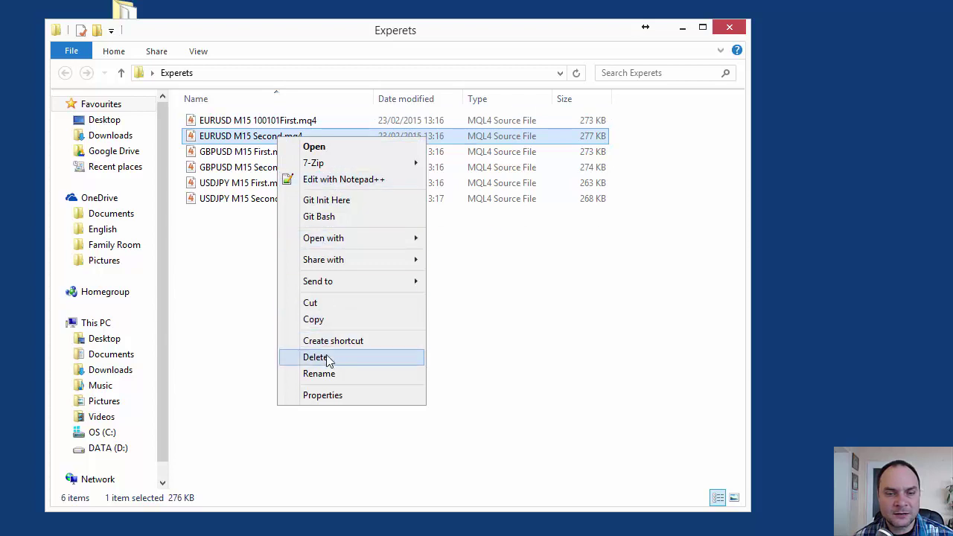
left_click(318, 373)
key("ctrl+Left")
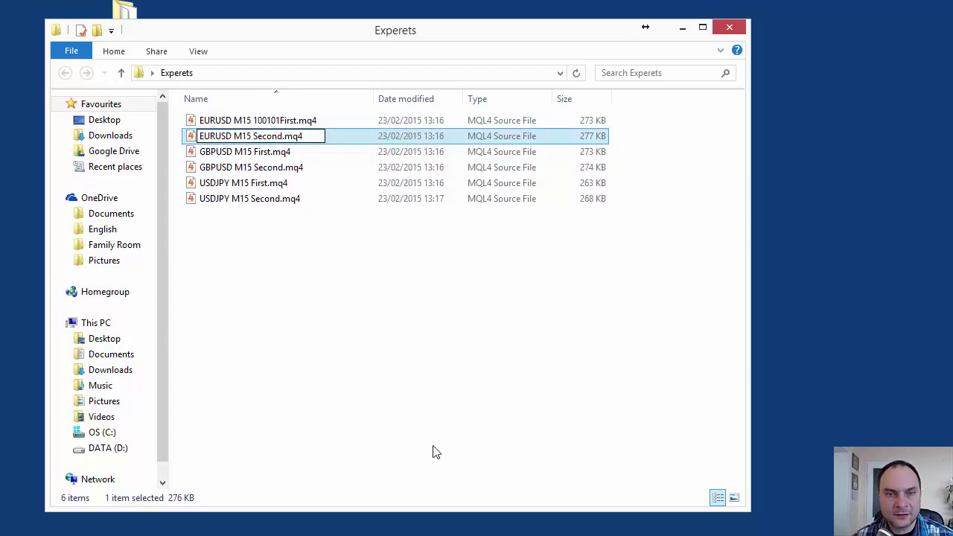
type("10")
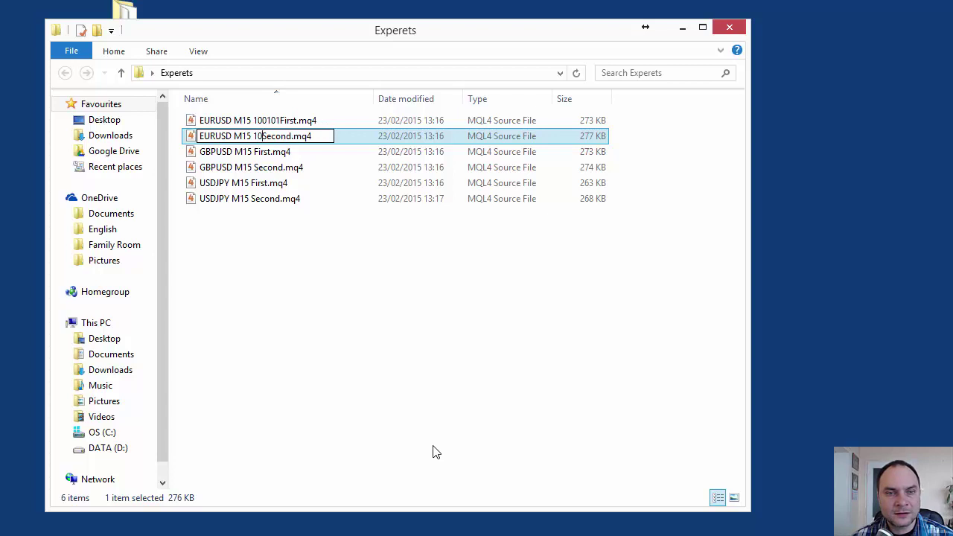
type("0102")
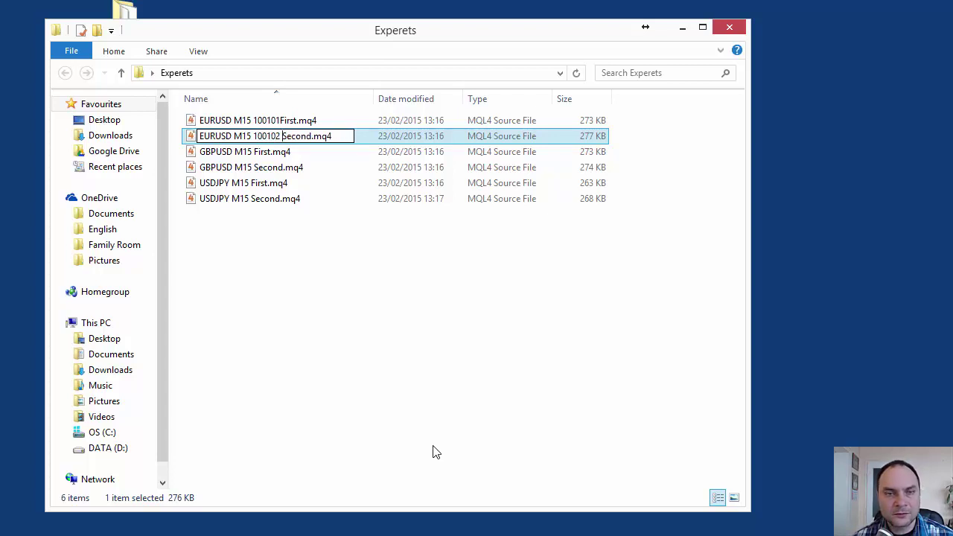
key("Return")
left_click(279, 120)
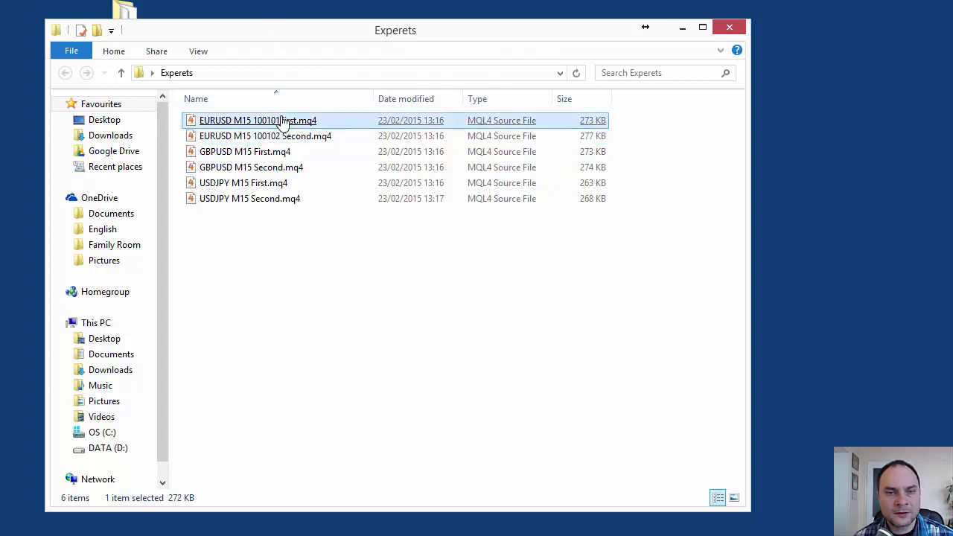
right_click(281, 120)
left_click(341, 354)
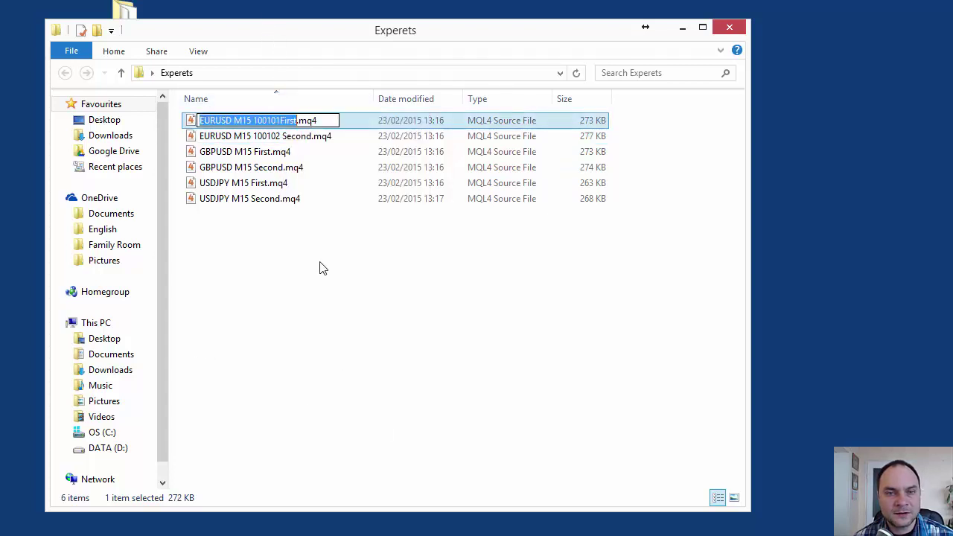
left_click(279, 120)
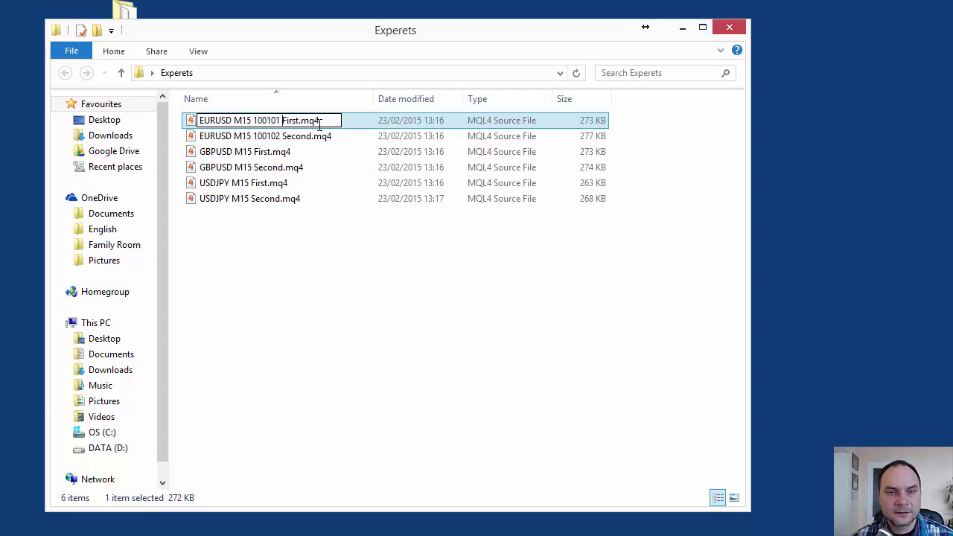
key("Return")
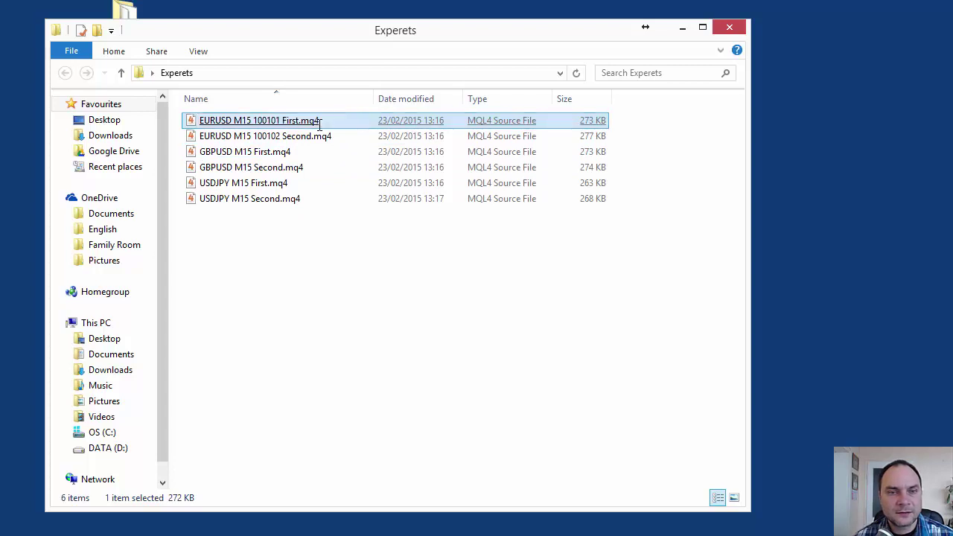
- Rename the GBPUSD M15 files with magic numbers 200101 (First) and 200102 (Second)
right_click(262, 153)
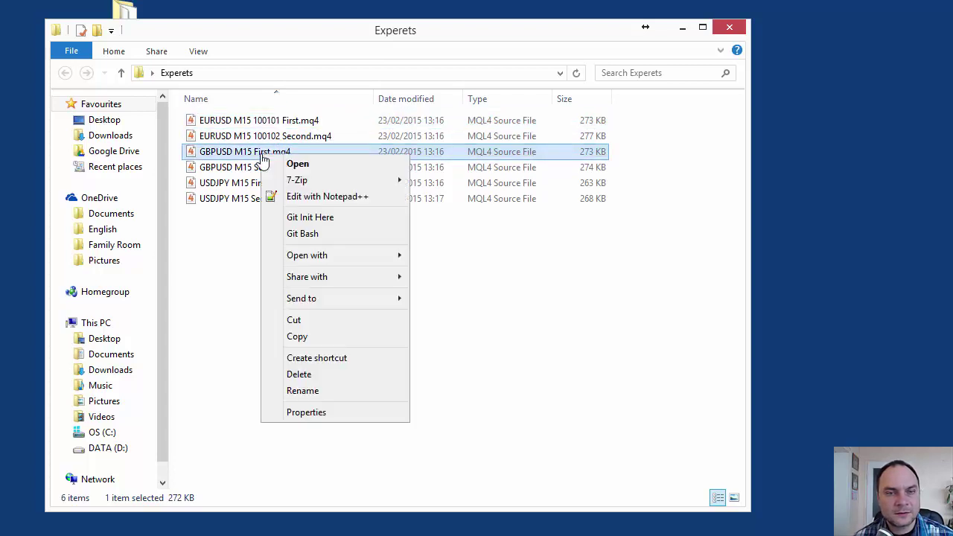
left_click(314, 392)
left_click(255, 151)
type("200101")
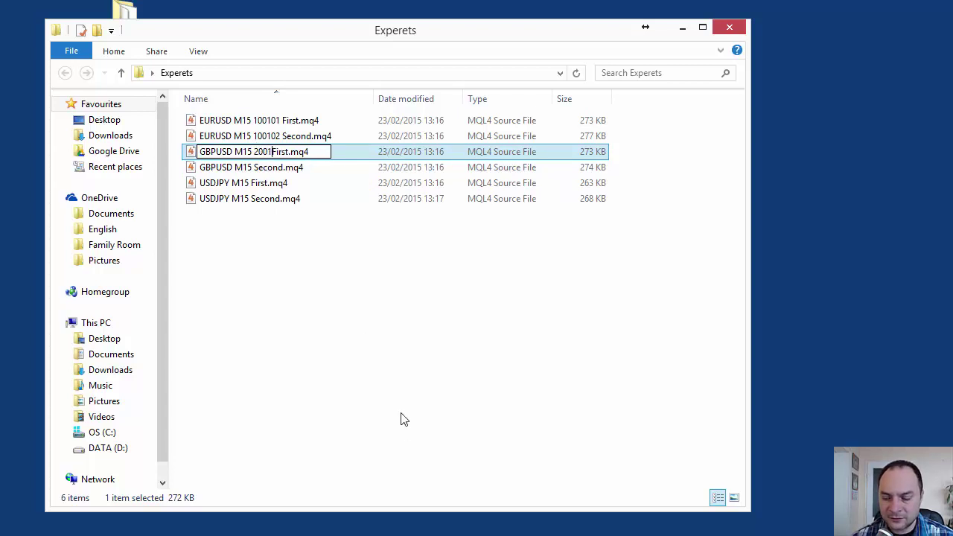
key("Return")
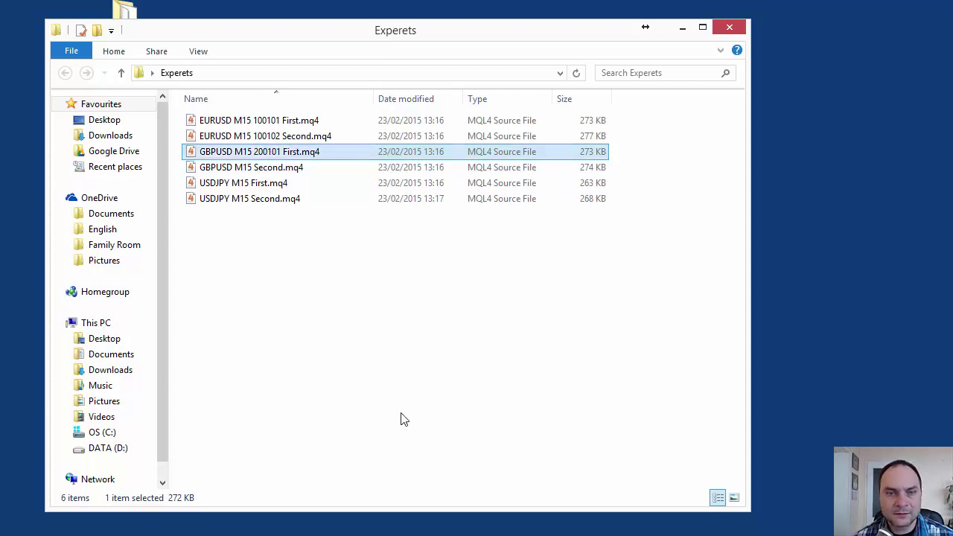
right_click(277, 169)
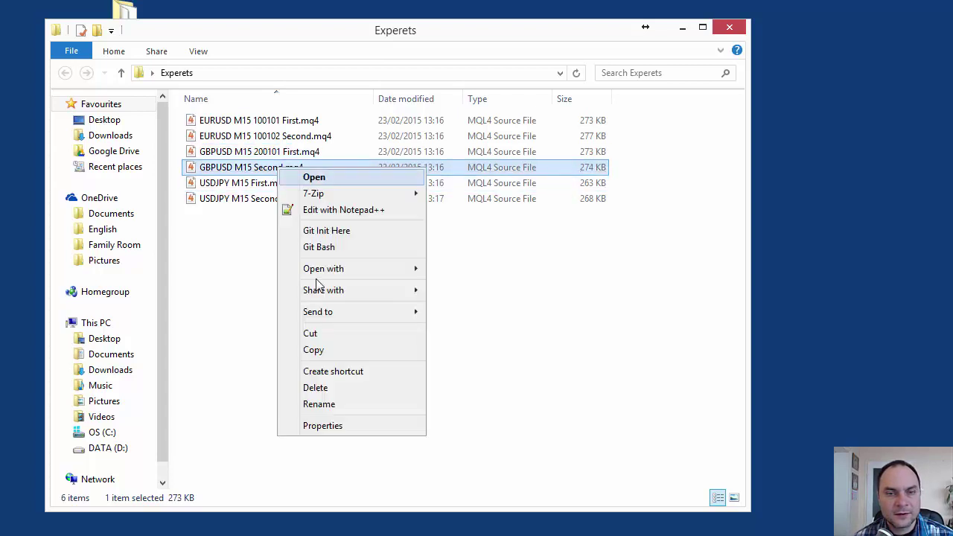
left_click(327, 402)
left_click(254, 167)
type("200102 Second.mq4")
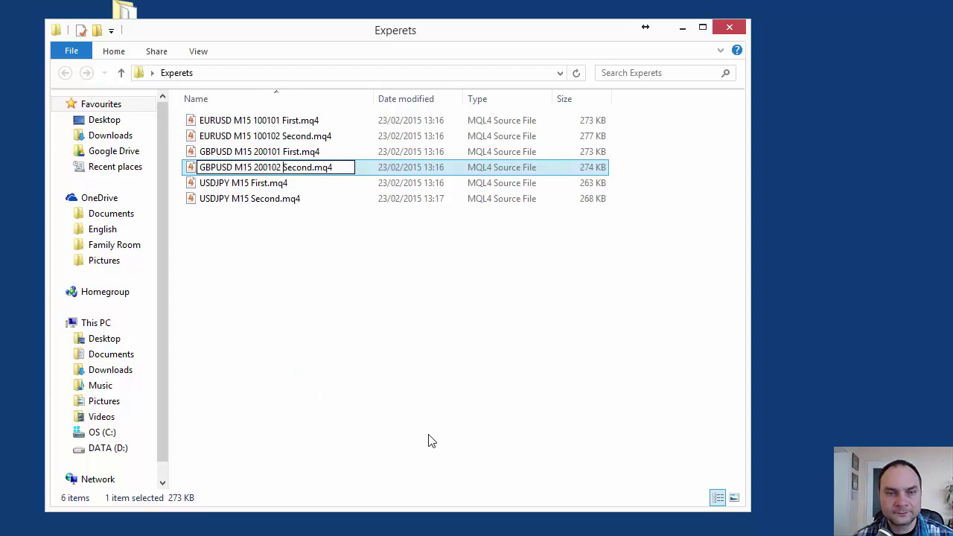
key("Return")
- Rename the USDJPY M15 files with magic numbers 300101 (First) and 300102 (Second)
right_click(233, 191)
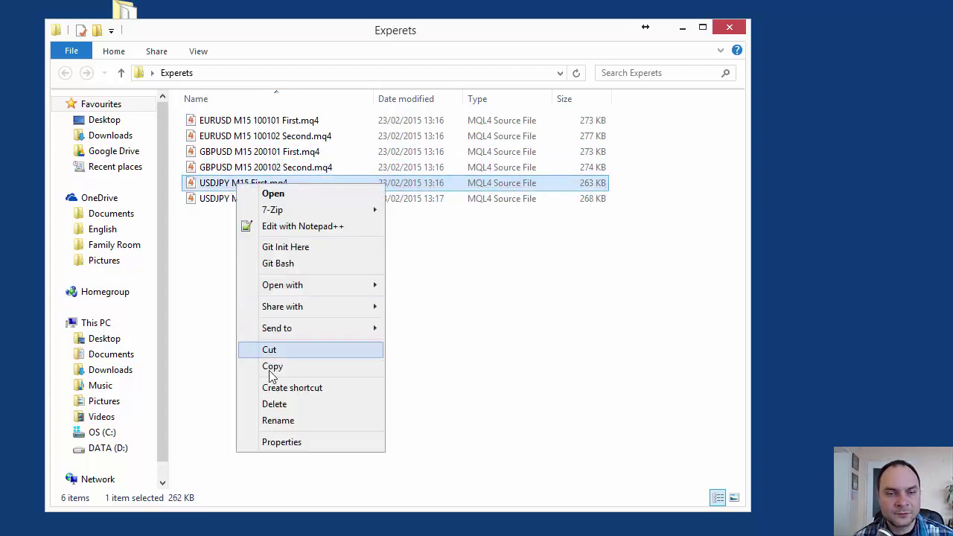
left_click(293, 420)
key("ctrl+shift+Left")
key("Right")
type("30")
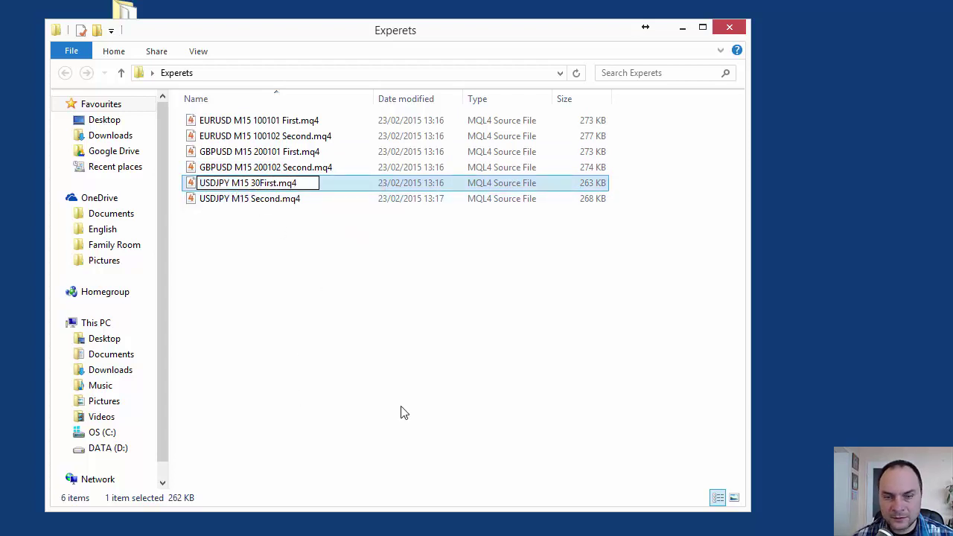
type("0101")
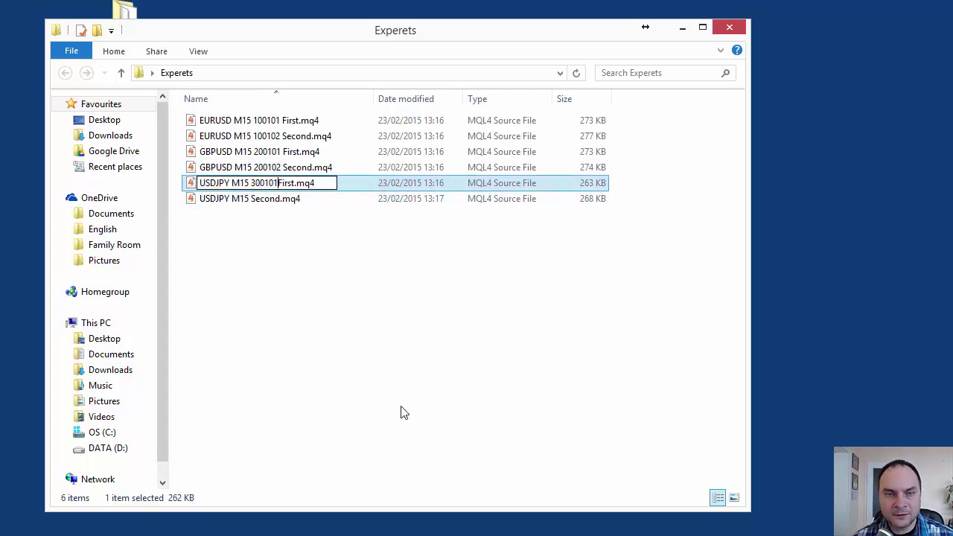
key("Return")
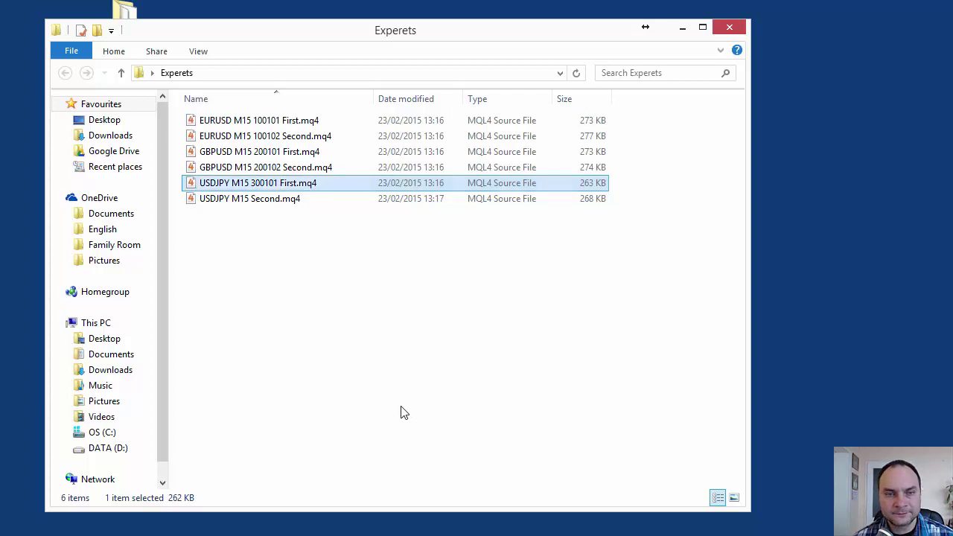
right_click(271, 201)
left_click(310, 438)
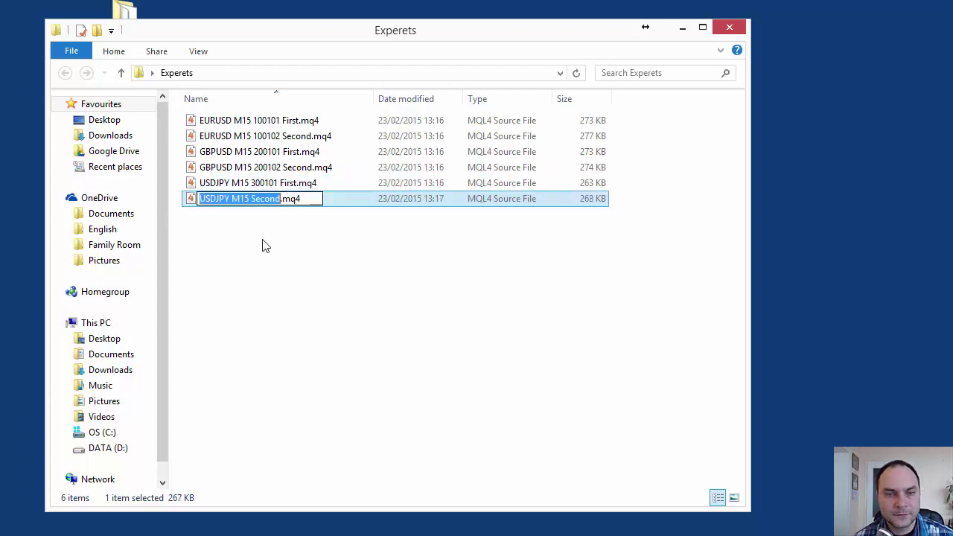
left_click(252, 199)
type("3001")
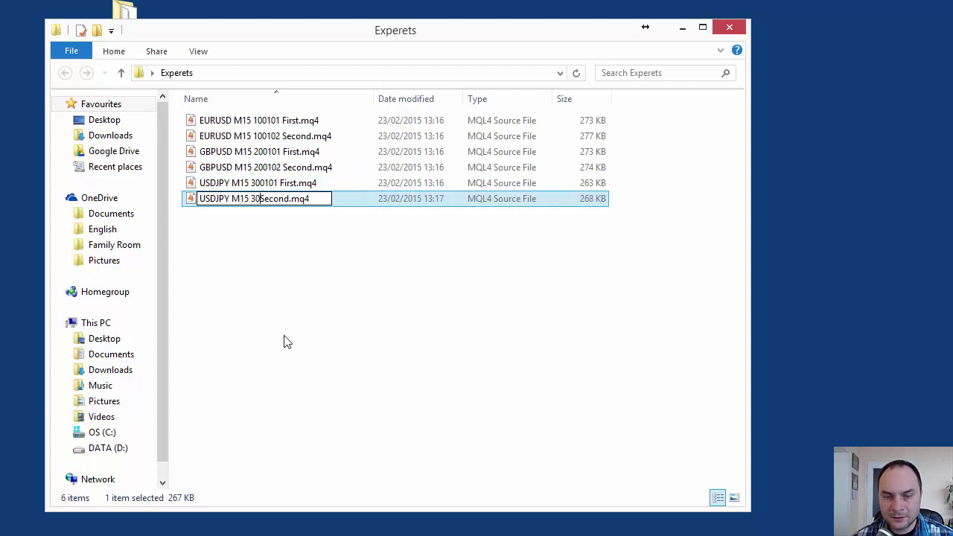
type("02")
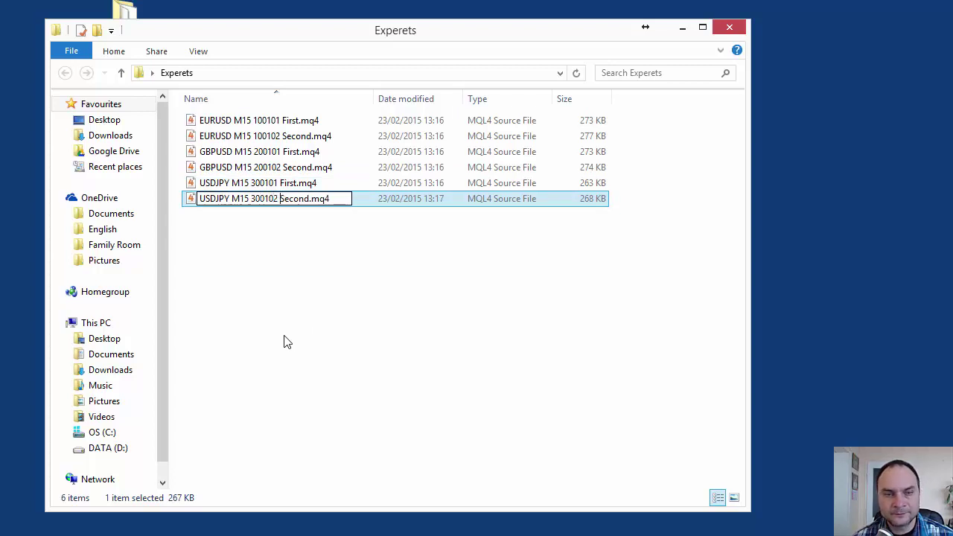
key("Return")
left_click(293, 308)
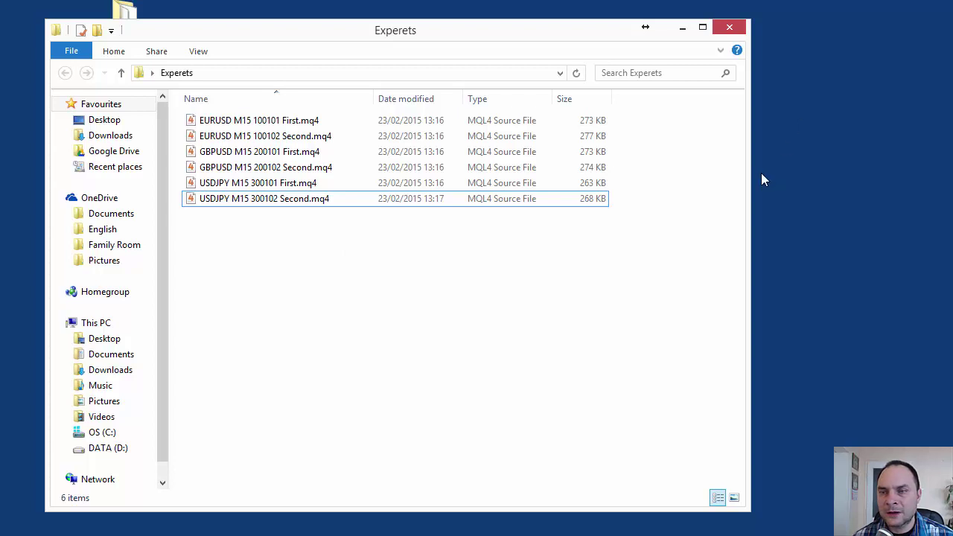
- Narrow the Experets folder window, move it top-left, and reposition the TeamViewer session window
left_click_drag(748, 175, 663, 172)
left_click_drag(439, 39, 405, 25)
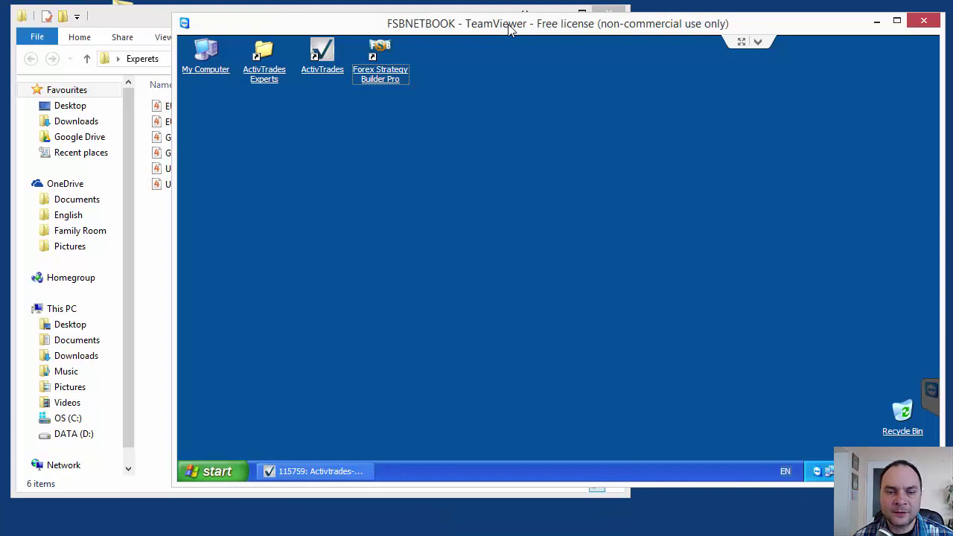
left_click_drag(510, 29, 501, 31)
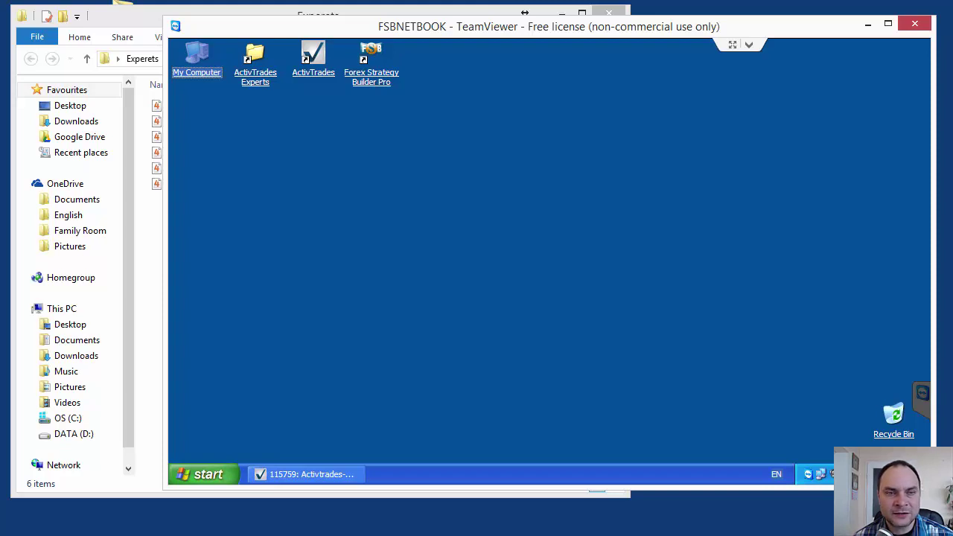
- Minimize MetaTrader on the laptop to clear its desktop, then expand the remote session options
left_click(353, 206)
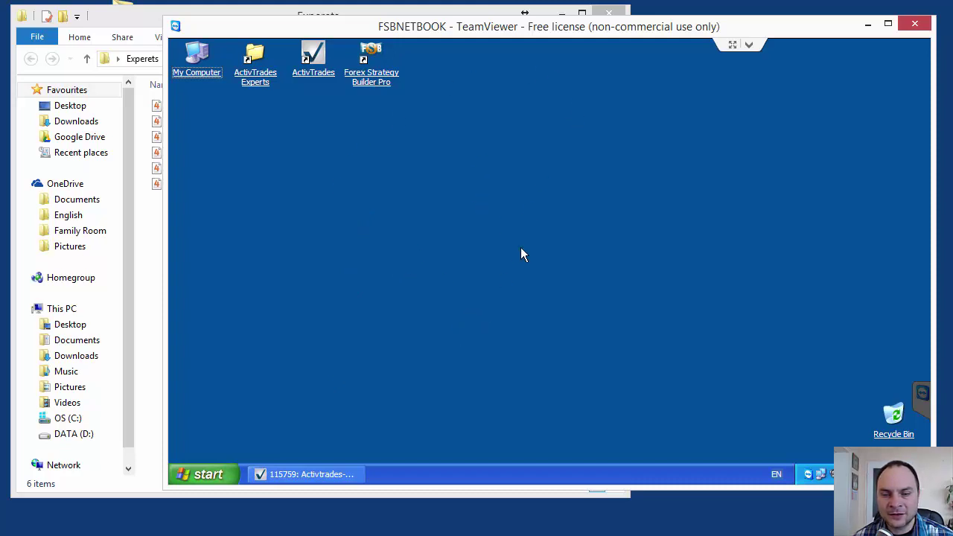
left_click(335, 475)
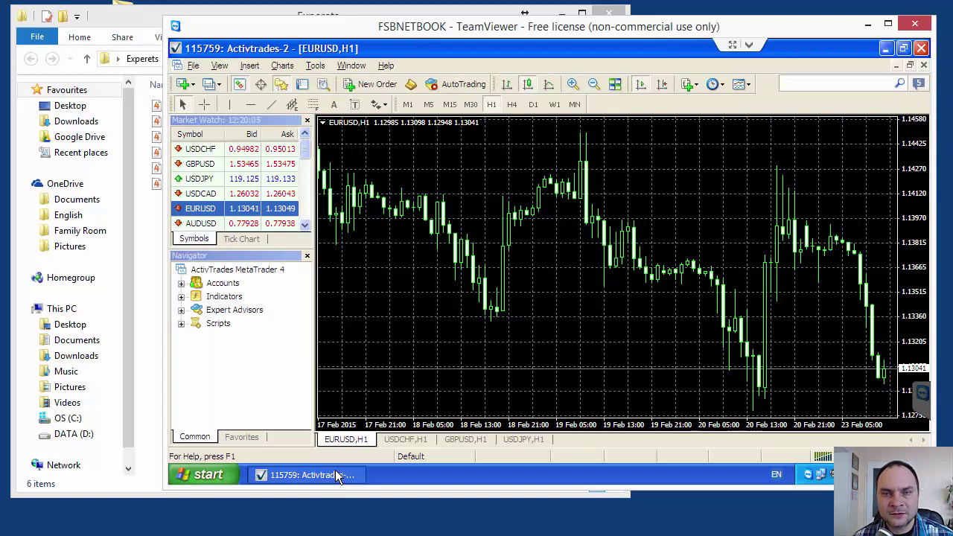
left_click(336, 471)
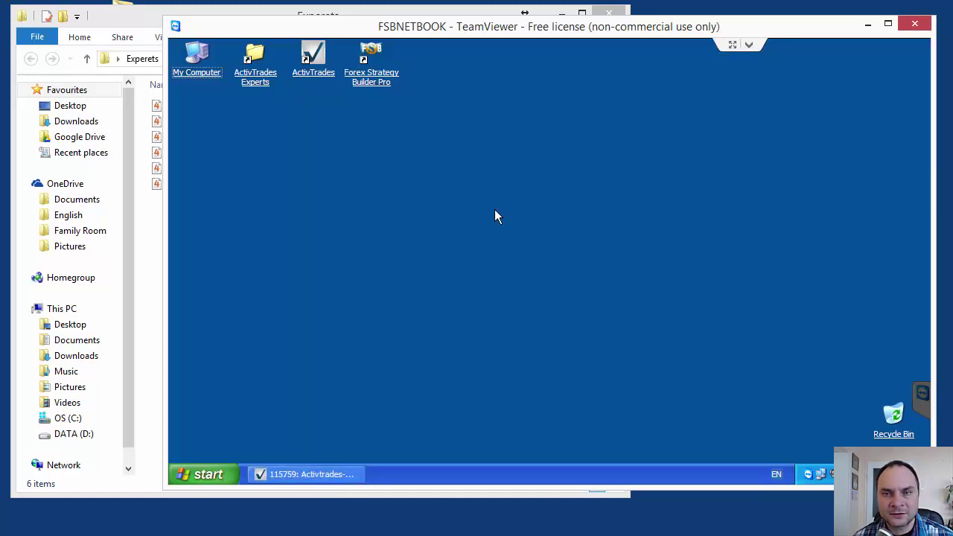
left_click(748, 46)
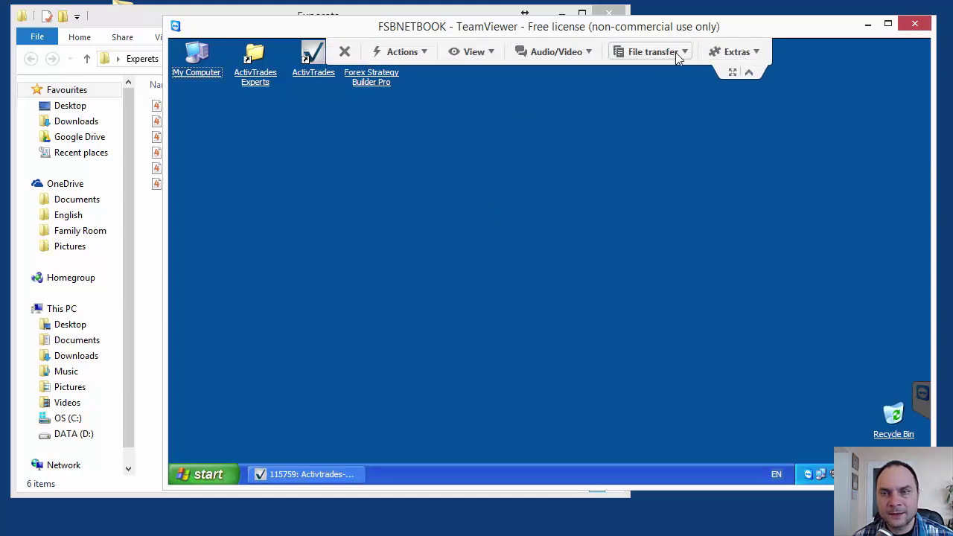
- Start a TeamViewer file transfer and browse the local side to Desktop\Experets
left_click(677, 54)
left_click(656, 70)
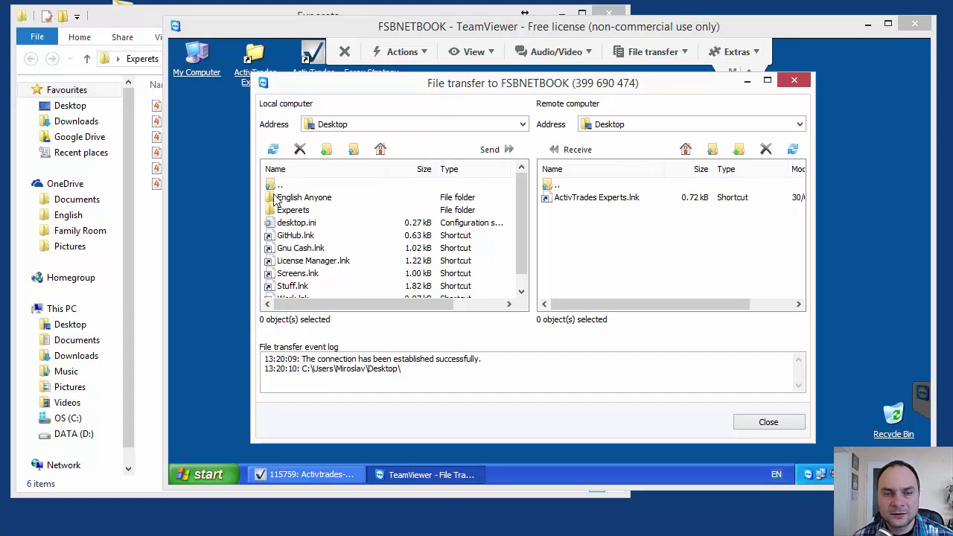
double_click(273, 197)
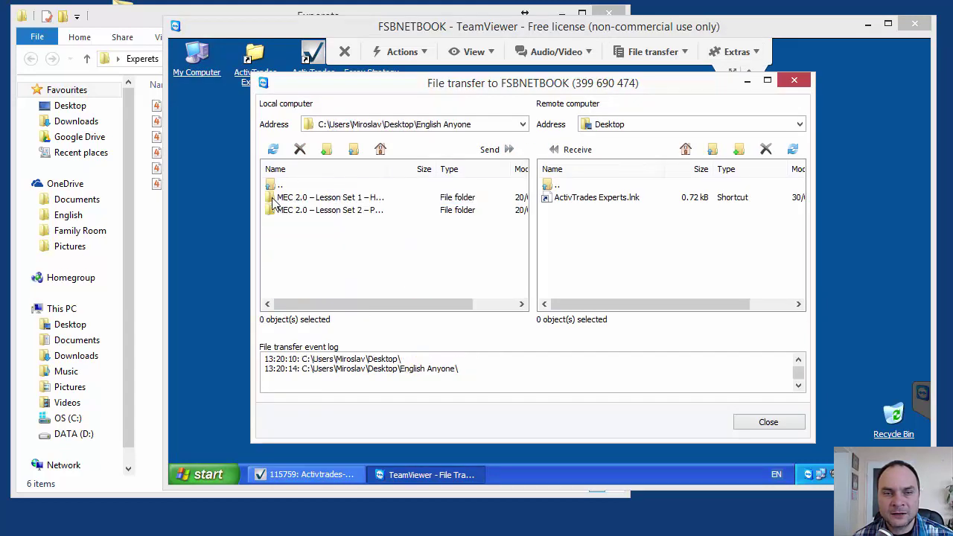
left_click(273, 185)
double_click(272, 185)
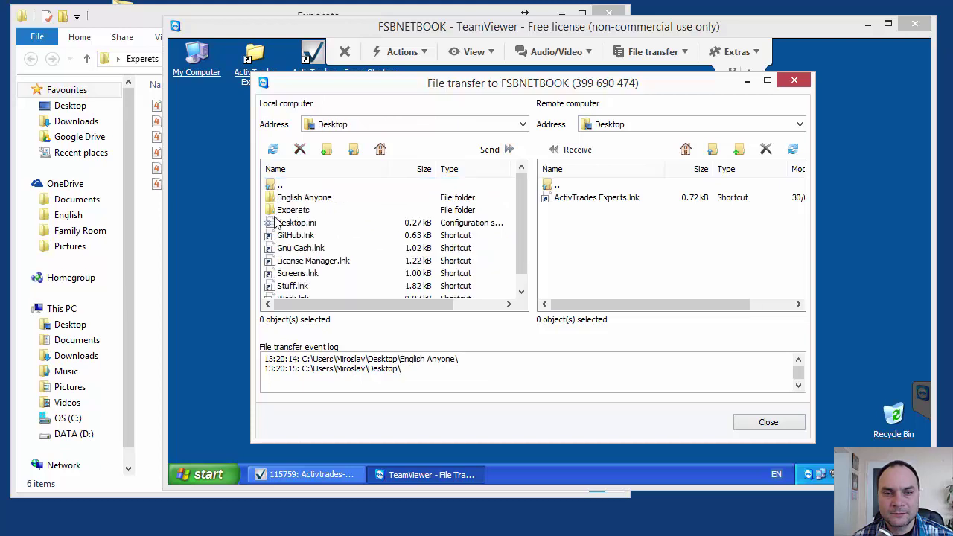
double_click(278, 210)
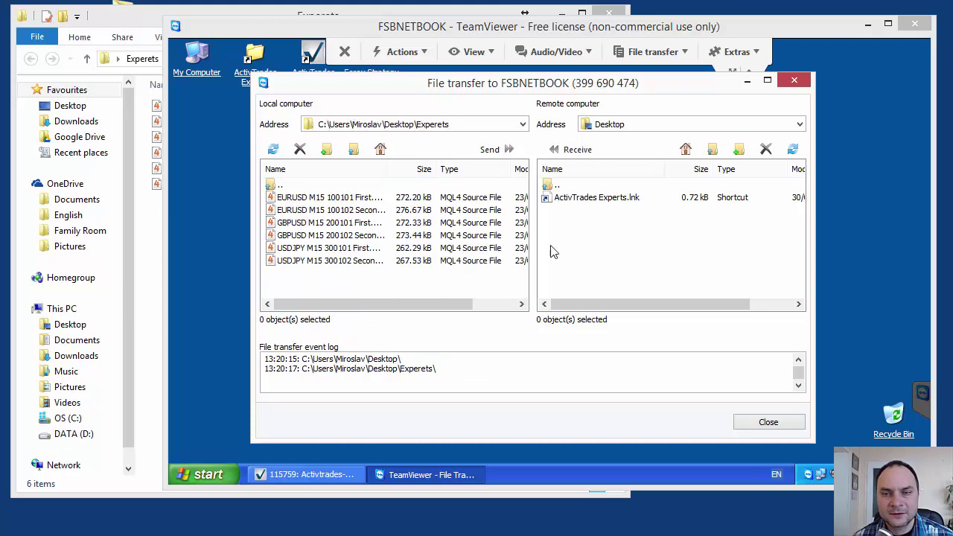
- Copy all six M15 expert files to the remote desktop, then close the transfer windows
left_click_drag(442, 283, 274, 189)
left_click_drag(321, 210, 614, 253)
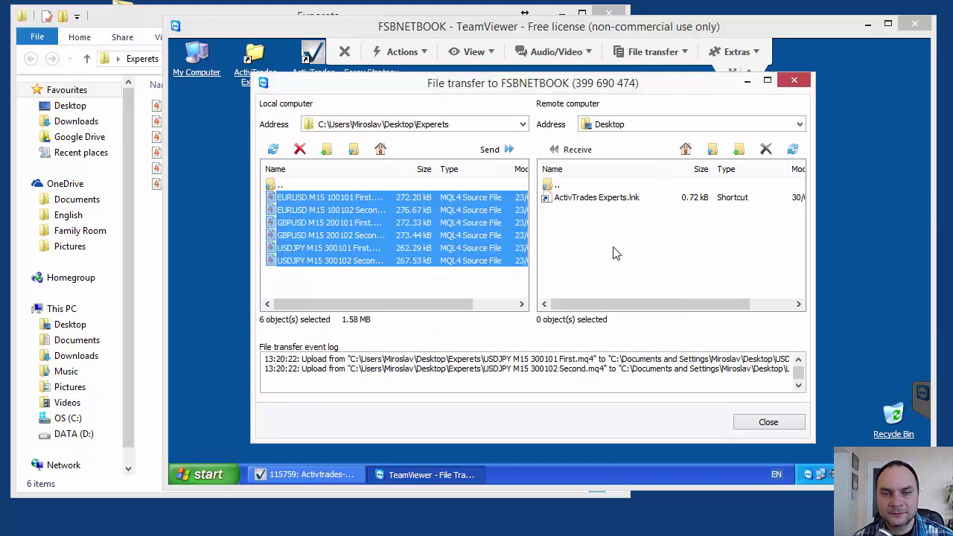
left_click(768, 422)
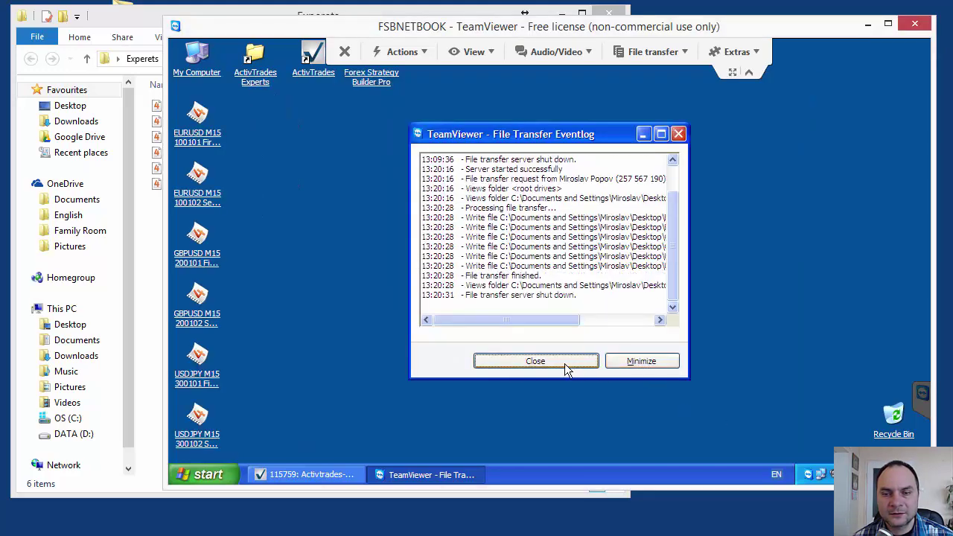
left_click(564, 362)
left_click(748, 73)
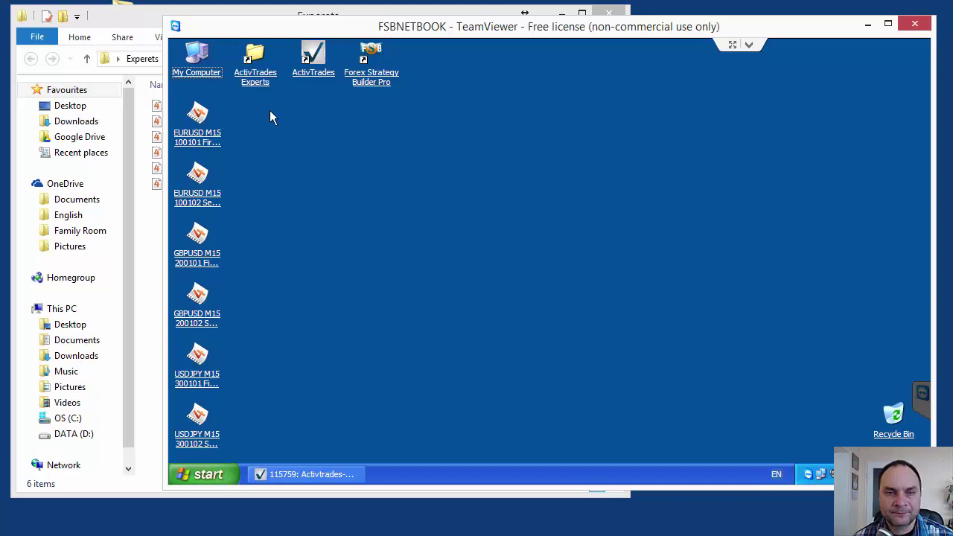
- Open the ActivTrades Experts folder and delete all 15 old expert files
left_click(315, 79)
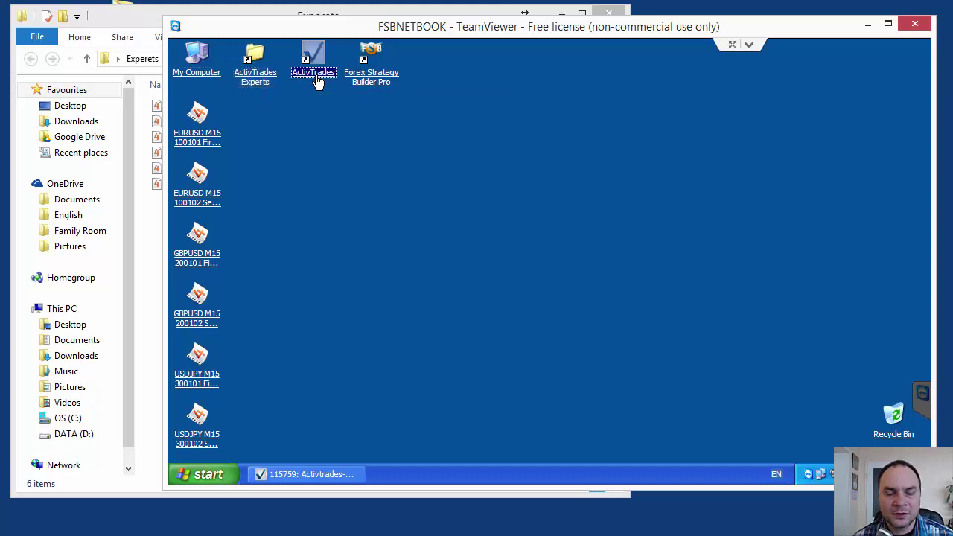
double_click(271, 82)
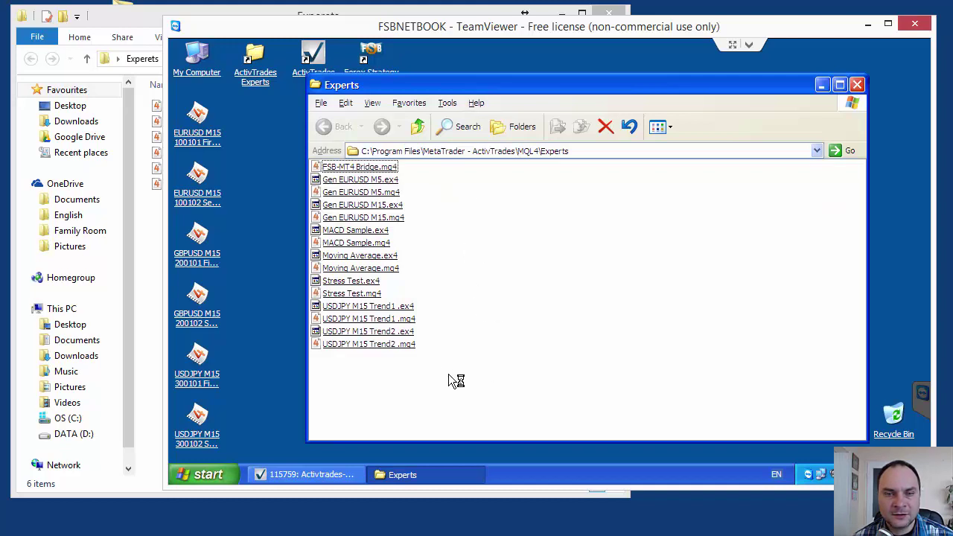
left_click_drag(435, 368, 313, 154)
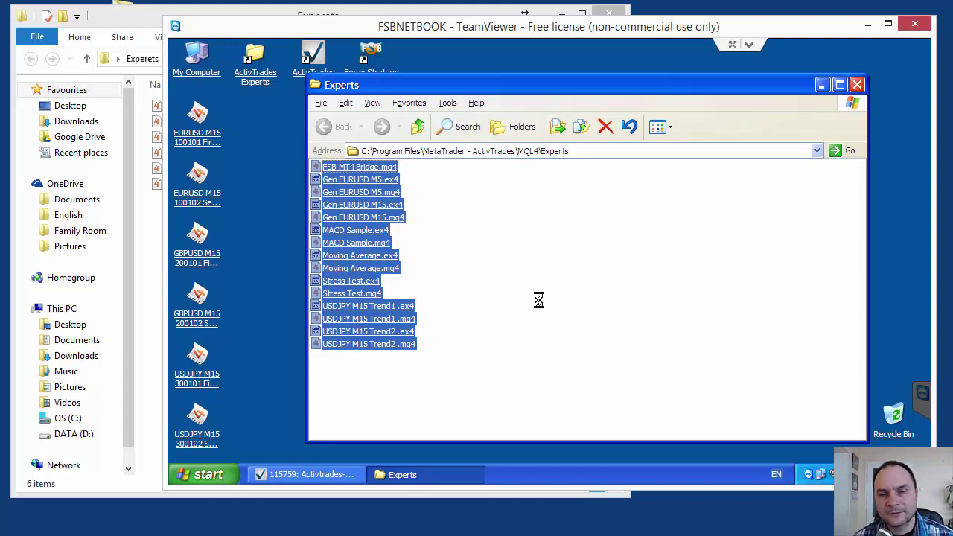
key("Delete")
left_click(581, 290)
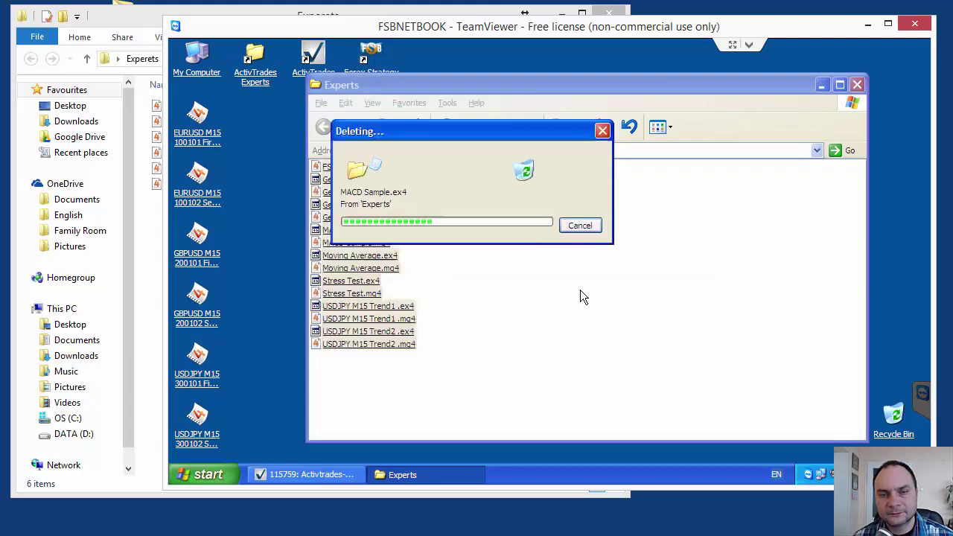
- Copy the six new .mq4 expert files from the desktop into Experts, then close the folder
left_click_drag(255, 111, 478, 355)
left_click(476, 343)
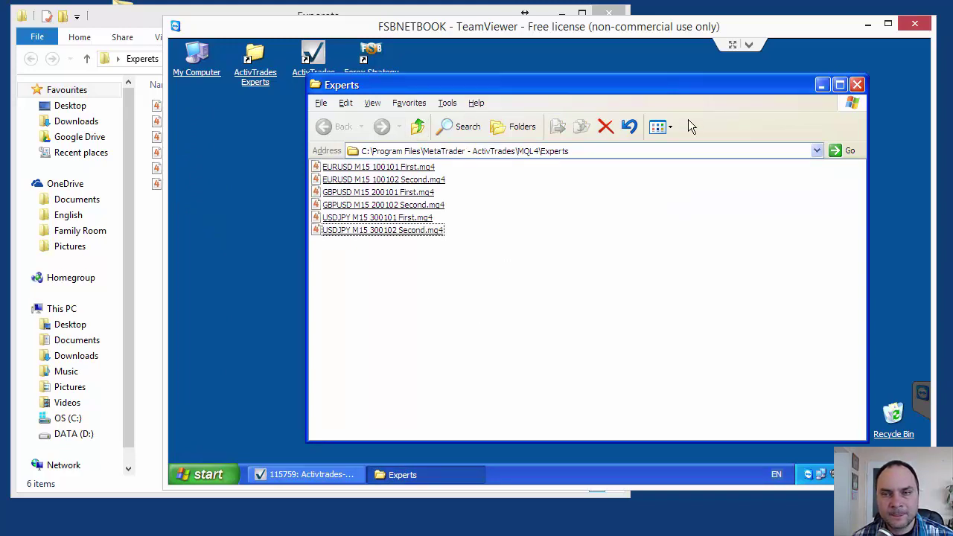
left_click_drag(655, 84, 650, 80)
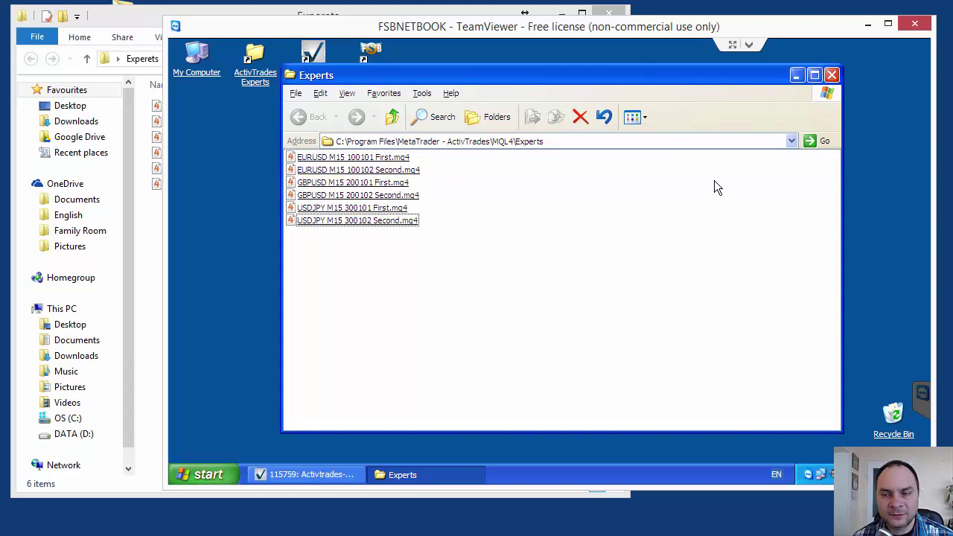
left_click(835, 80)
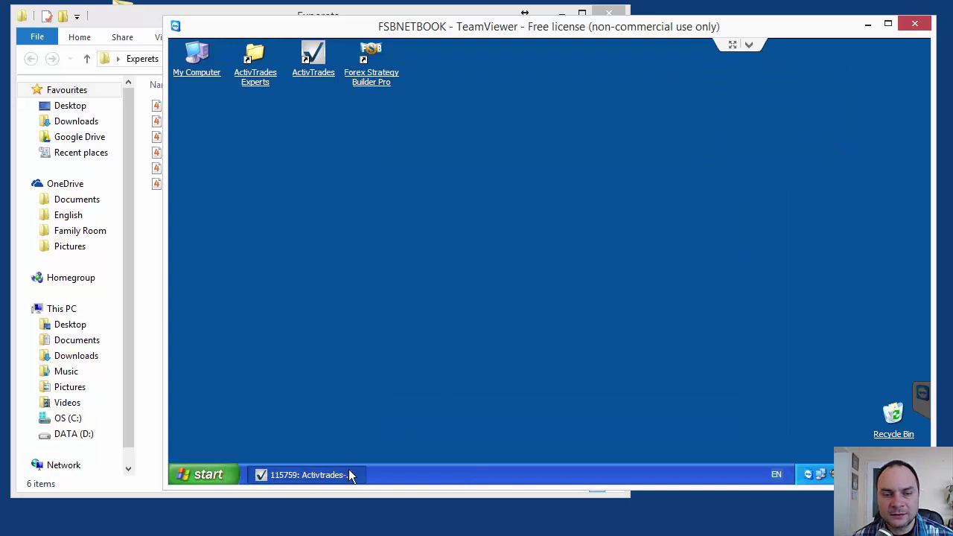
- Restore MetaTrader, widen the Navigator, and check the second Activtrades-2 account (1127 EUR, 1:100)
left_click(310, 477)
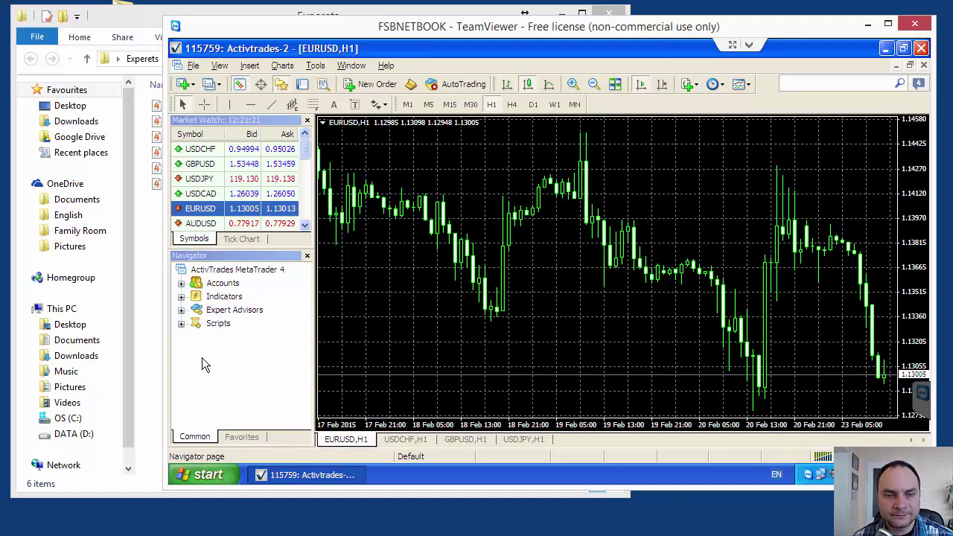
left_click(181, 284)
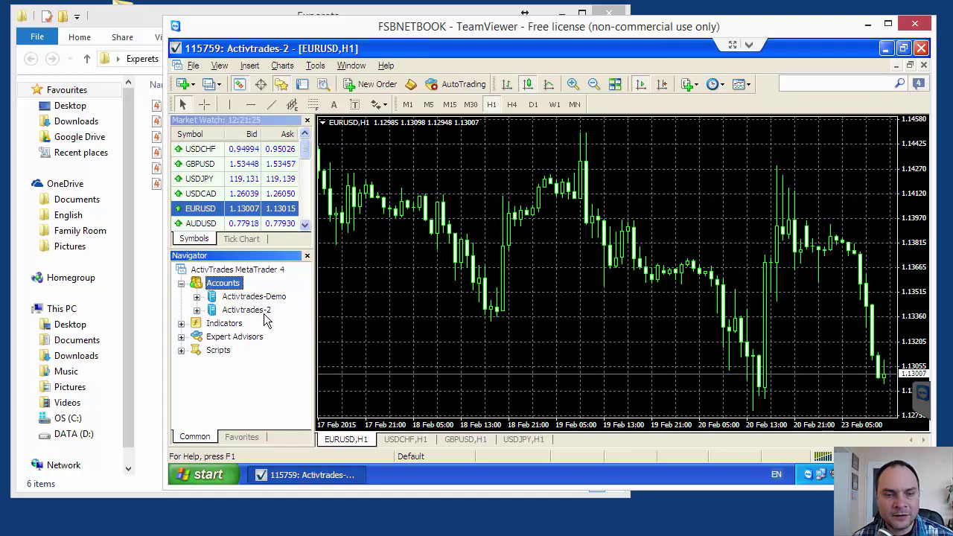
left_click(197, 310)
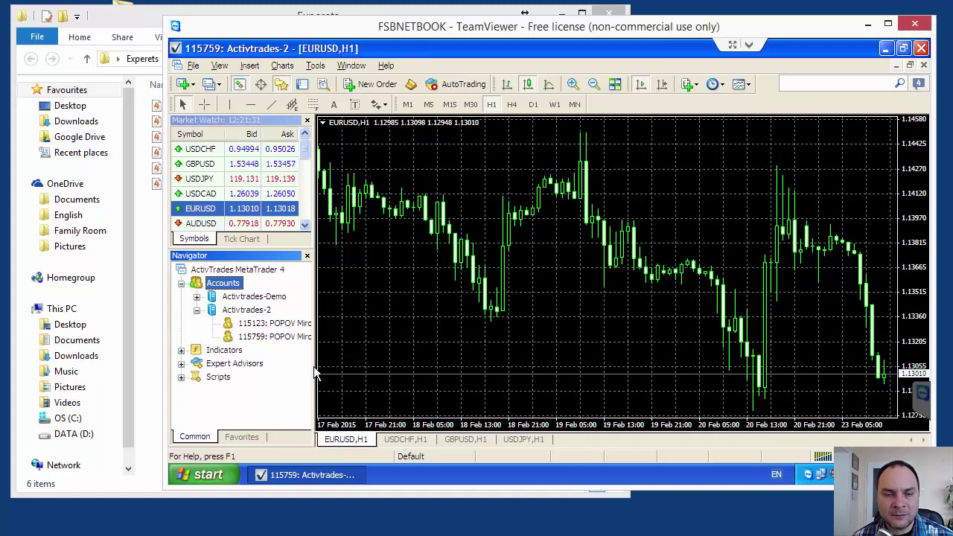
left_click_drag(346, 366, 406, 364)
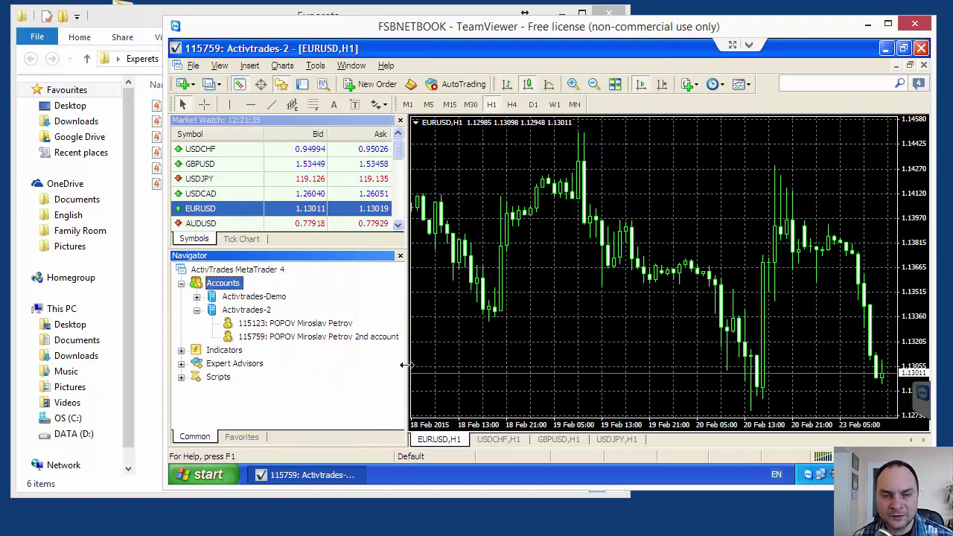
left_click(277, 339)
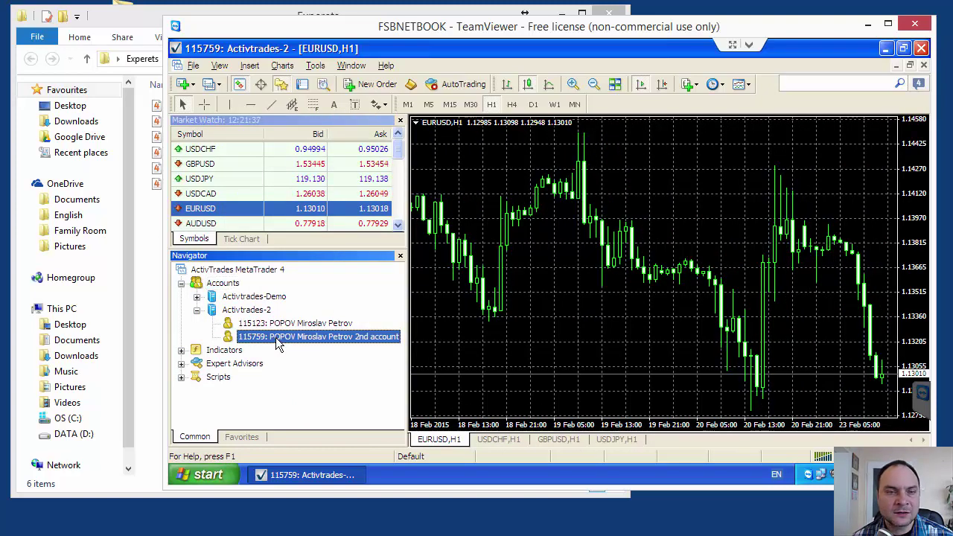
mouse_move(251, 346)
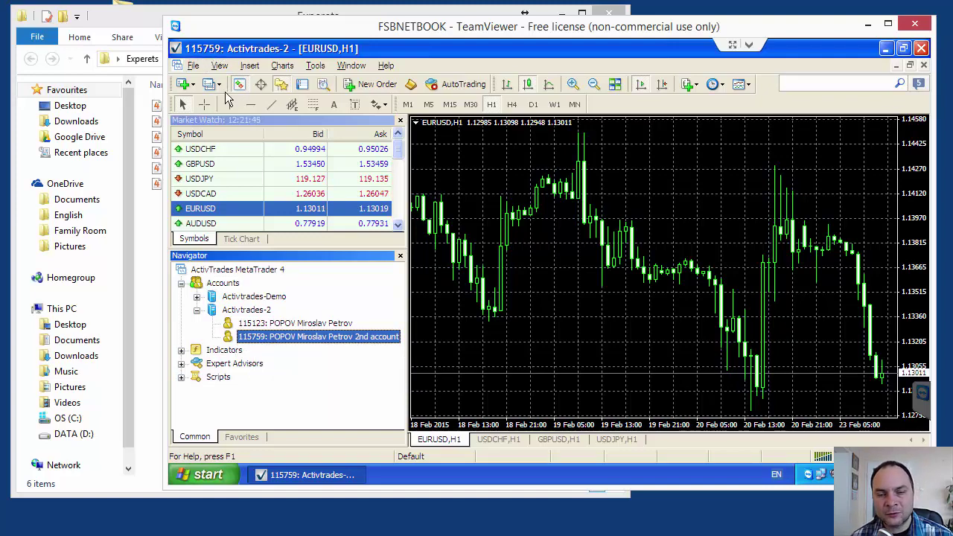
left_click(197, 310)
- Refresh the Navigator's Expert Advisors list to show the six M15 experts, then narrow the side panels
left_click(181, 282)
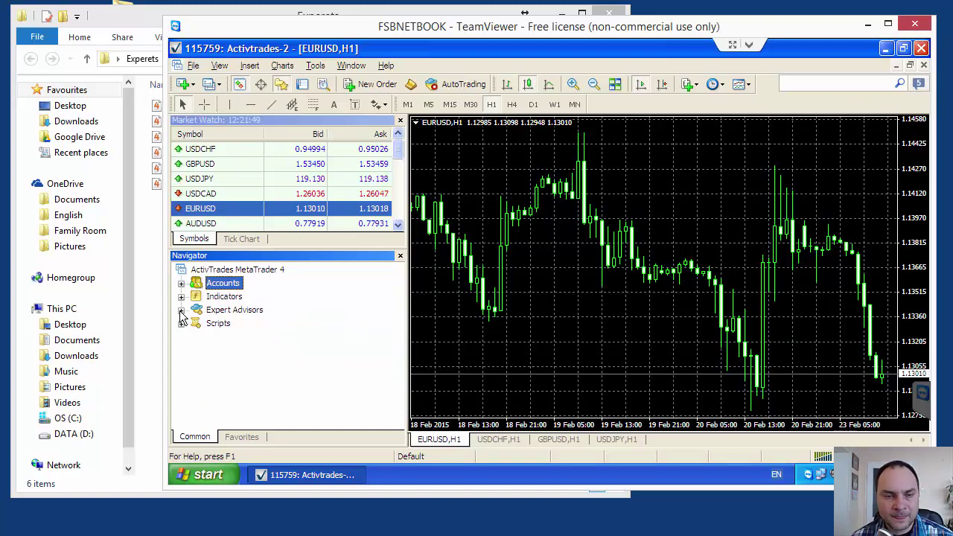
left_click(181, 309)
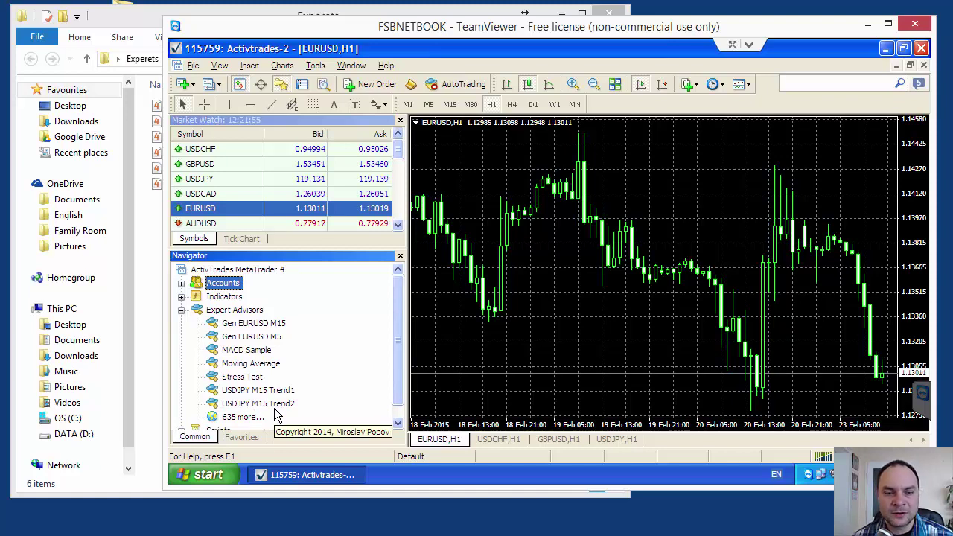
right_click(232, 312)
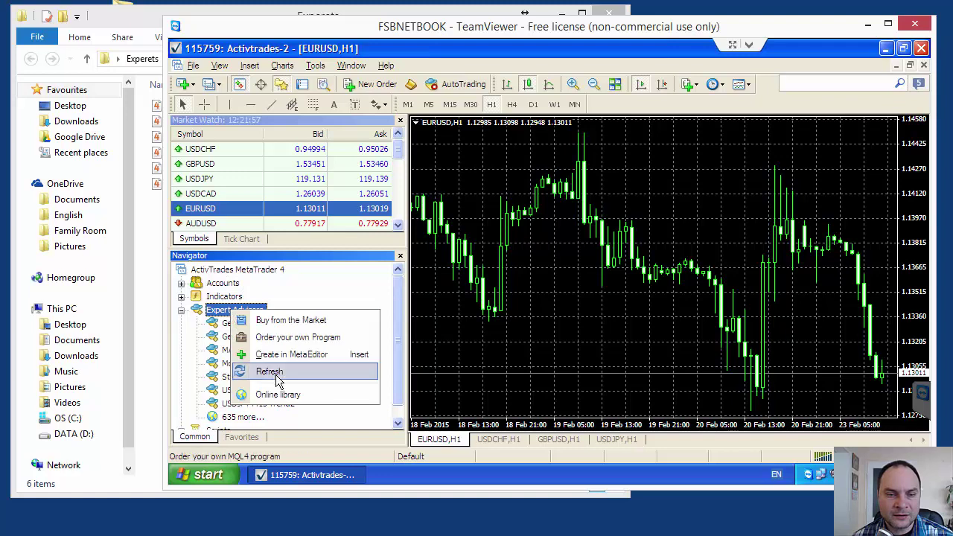
left_click(280, 372)
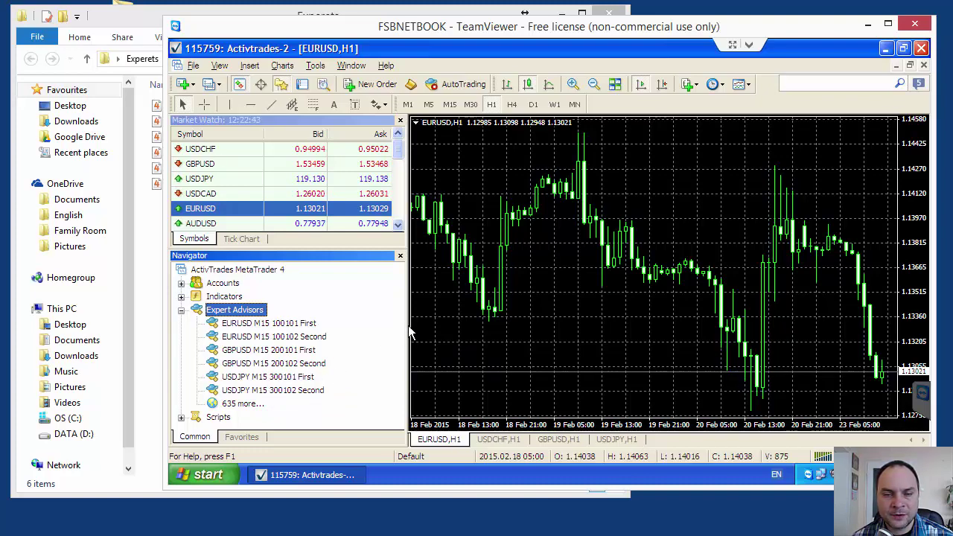
left_click_drag(408, 332, 354, 327)
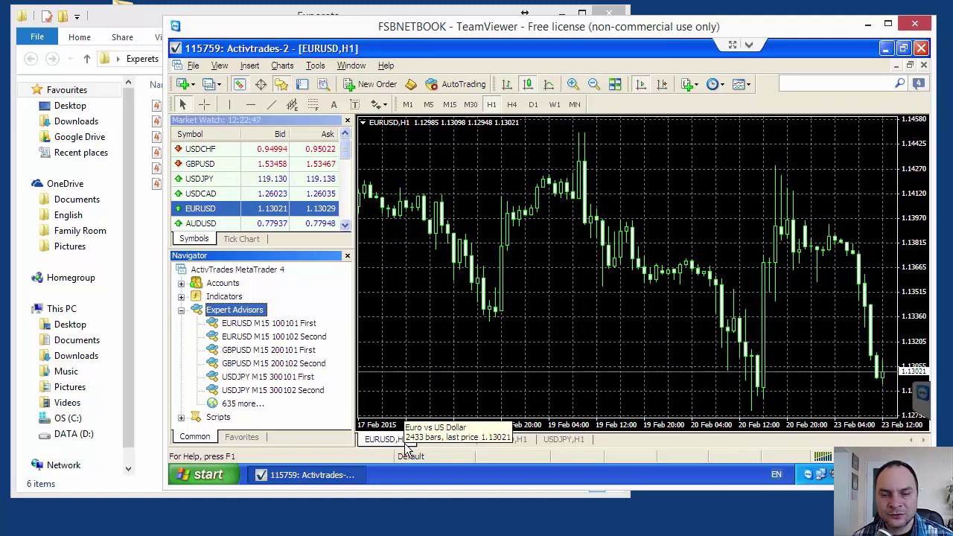
- Switch the EURUSD chart to M15, scroll through its history, and drag EURUSD to the top of Market Watch
left_click(448, 105)
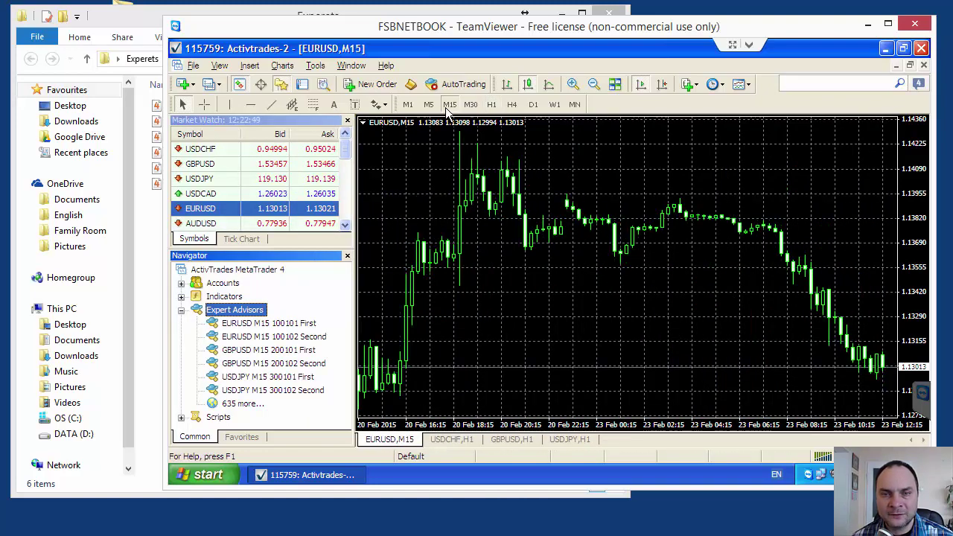
left_click_drag(559, 300, 868, 305)
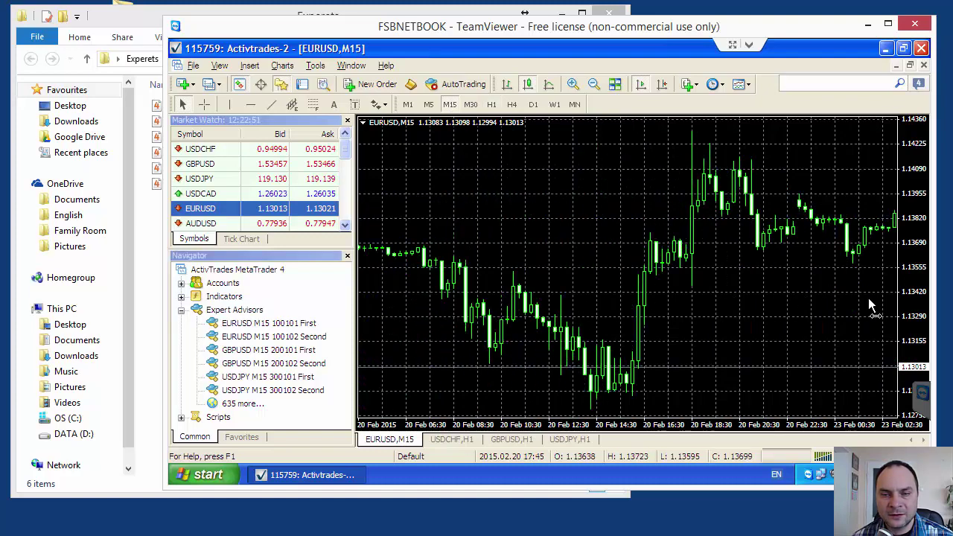
left_click_drag(375, 284, 718, 305)
scroll(719, 305, "down", 5)
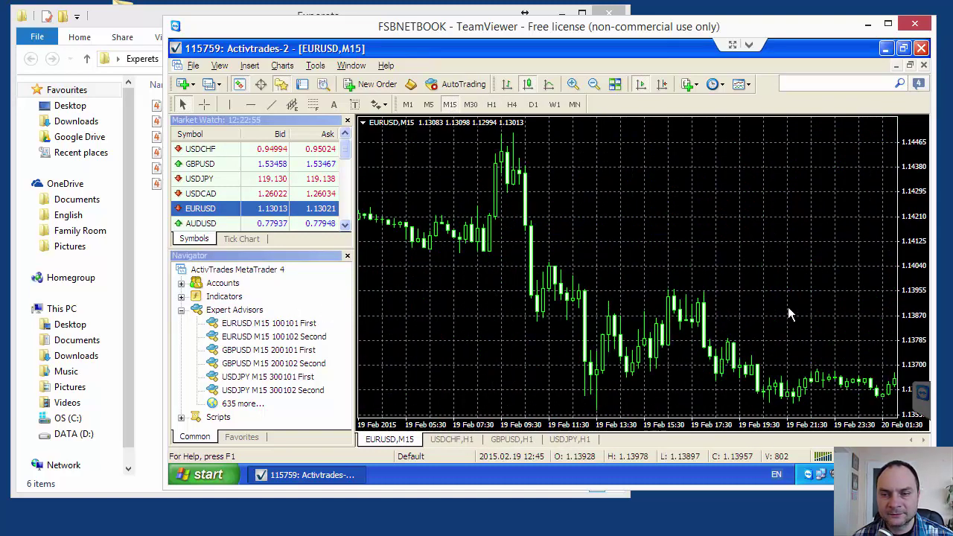
scroll(628, 317, "down", 12)
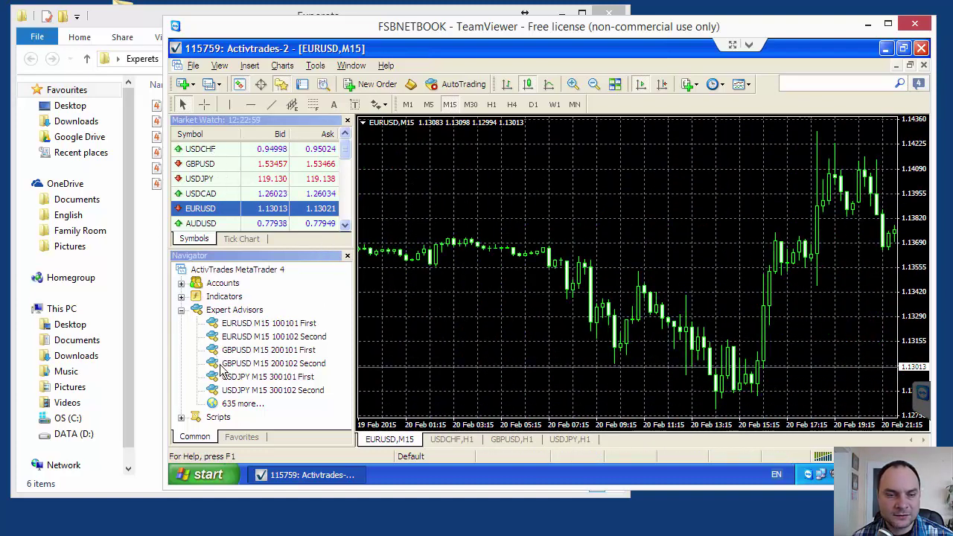
scroll(220, 223, "down", 8)
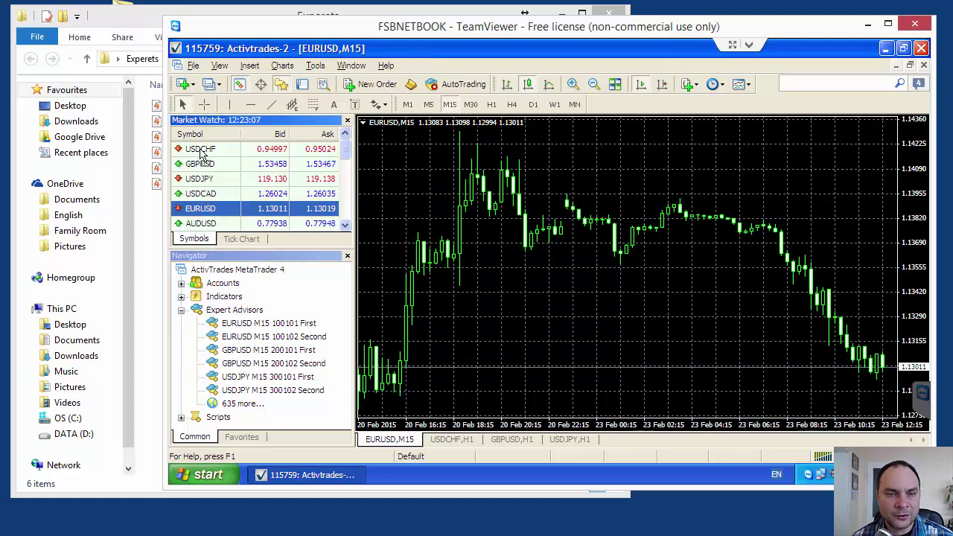
left_click_drag(204, 152, 204, 149)
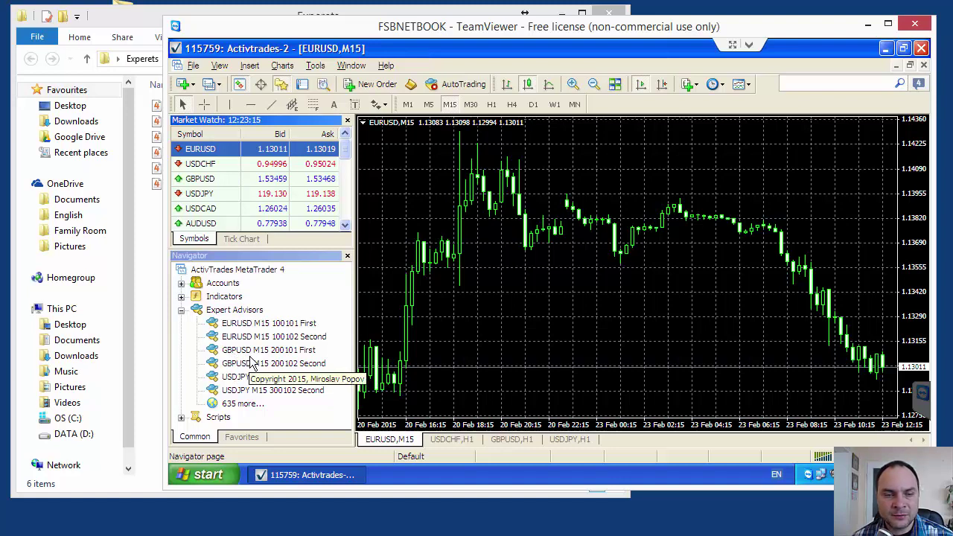
- Move GBPUSD and USDJPY up beneath EURUSD in Market Watch and close the USDCHF H1 chart
left_click(207, 177)
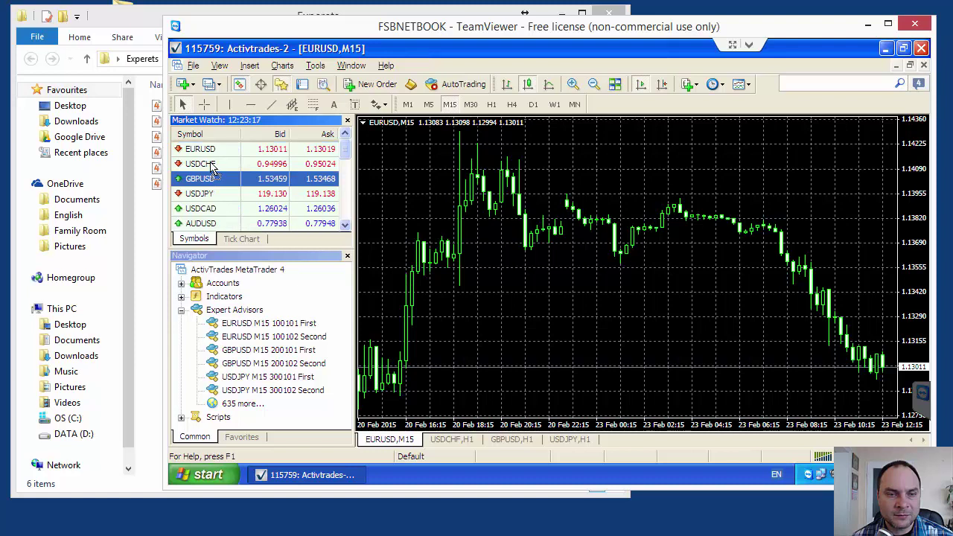
left_click_drag(212, 167, 210, 163)
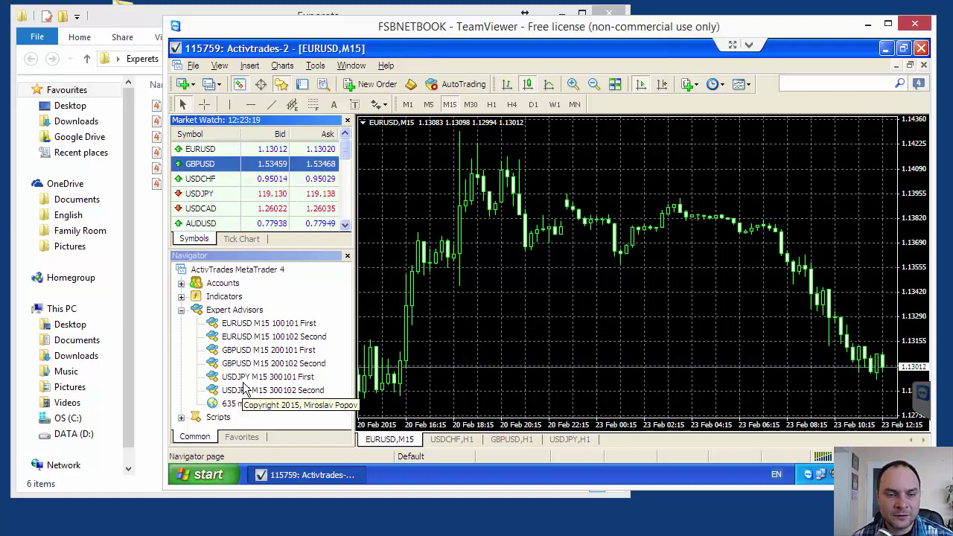
left_click(207, 191)
left_click_drag(208, 190, 208, 177)
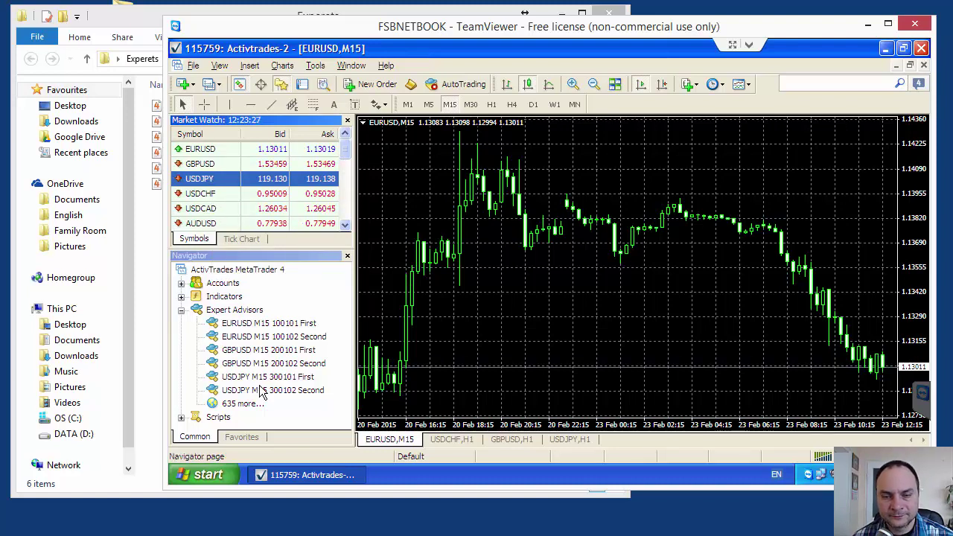
left_click(452, 439)
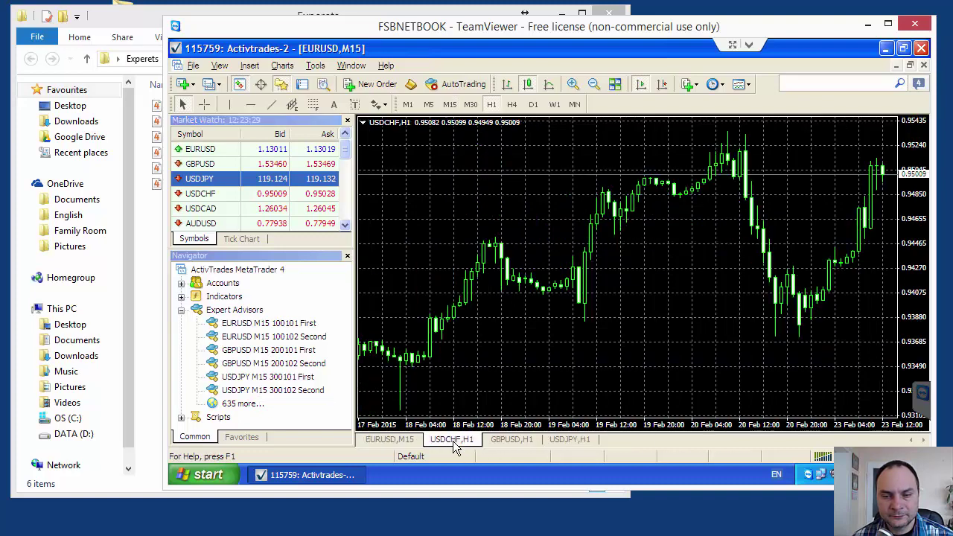
left_click(924, 66)
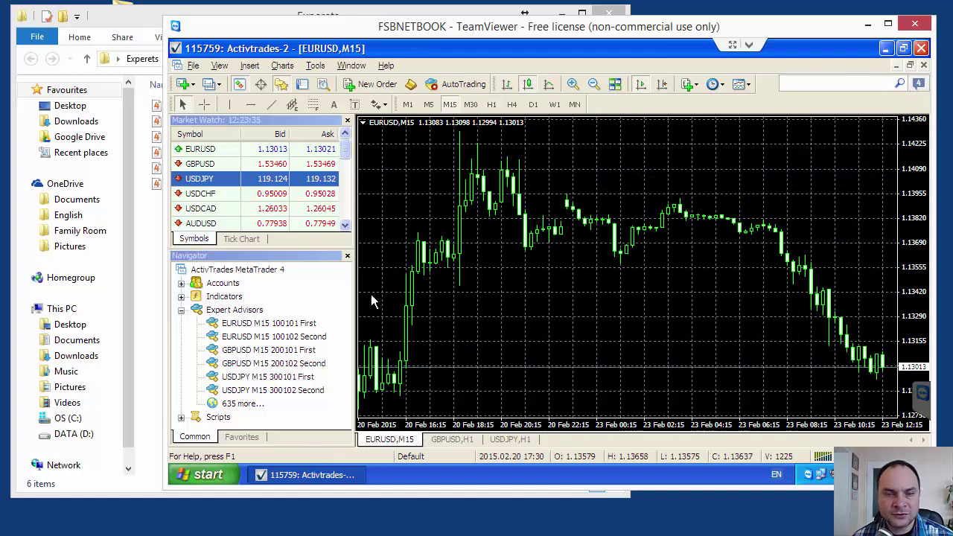
- Open a second EURUSD chart beside the first, set to M15, zoomed in twice, as candlesticks
left_click(207, 151)
right_click(209, 154)
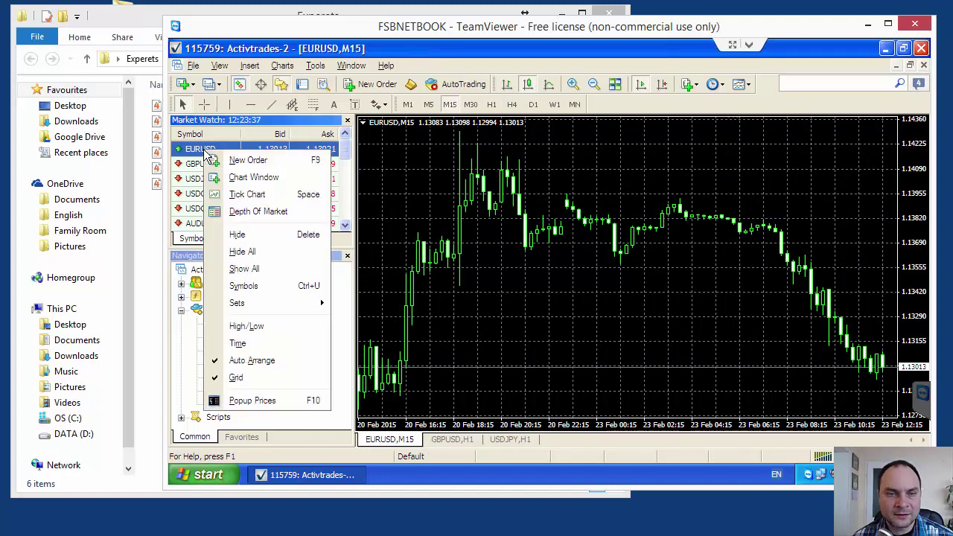
left_click(261, 181)
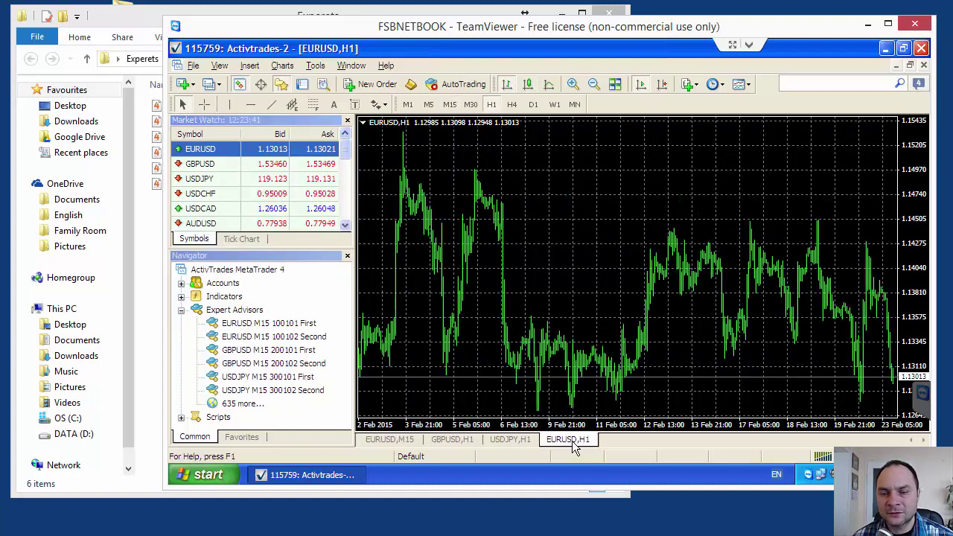
left_click_drag(575, 446, 444, 443)
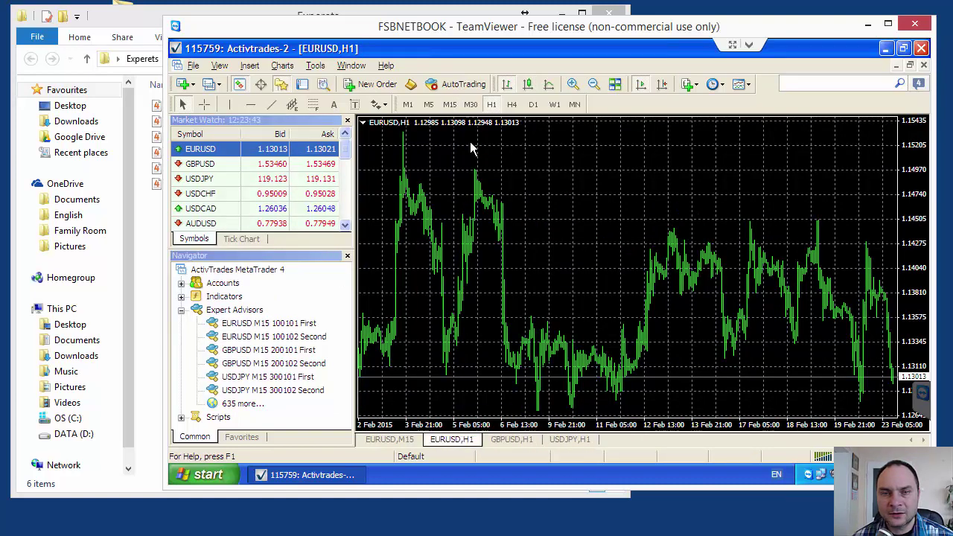
left_click(449, 104)
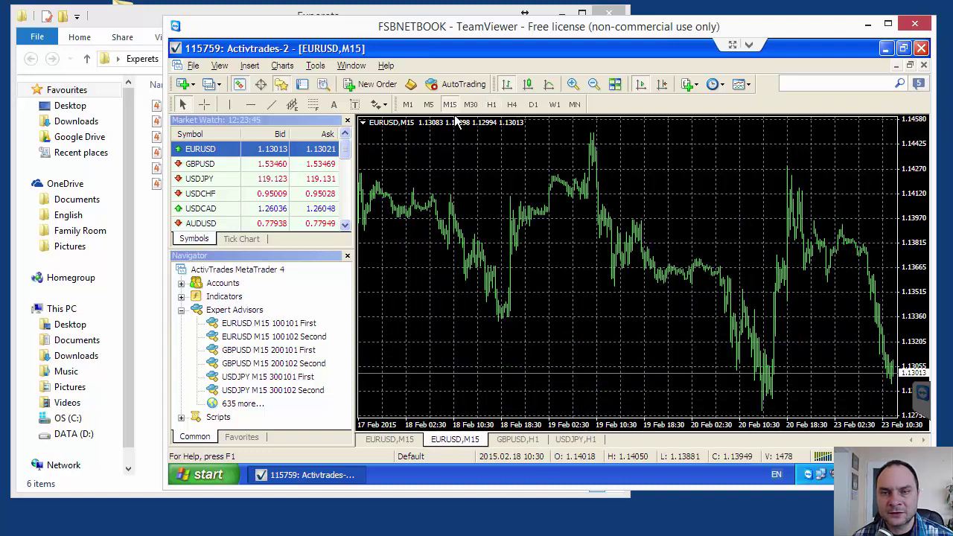
left_click(572, 84)
left_click(572, 85)
left_click(527, 84)
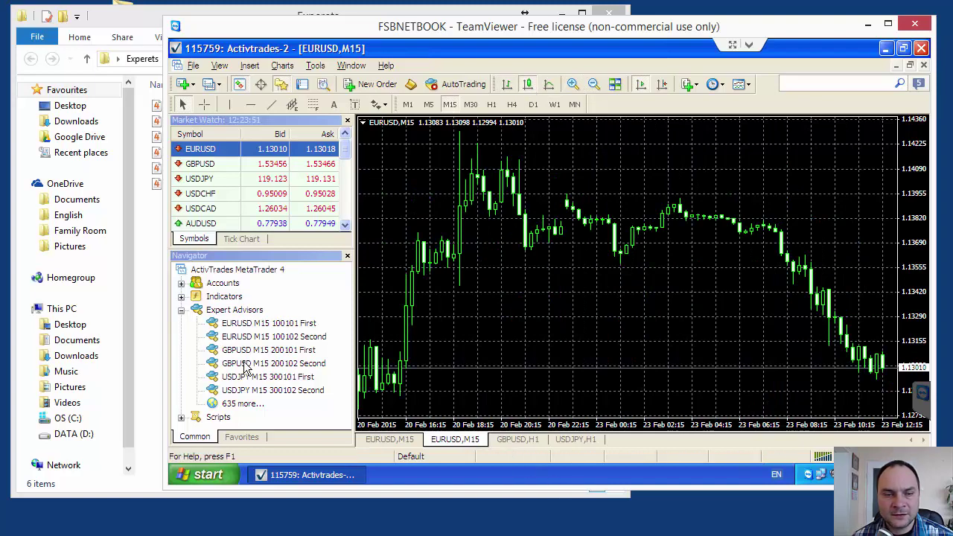
- Set the GBPUSD chart to M15 and open a second GBPUSD chart window
left_click(516, 440)
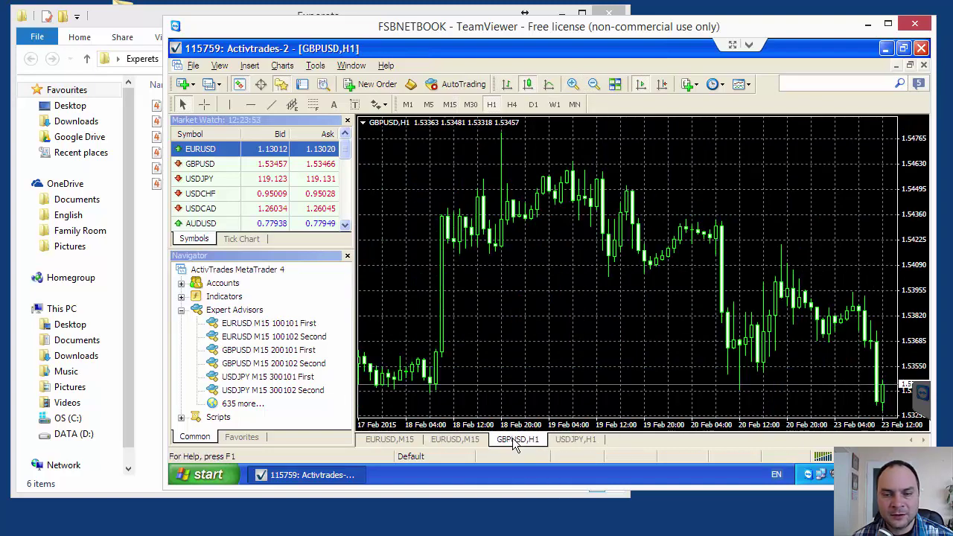
left_click(450, 105)
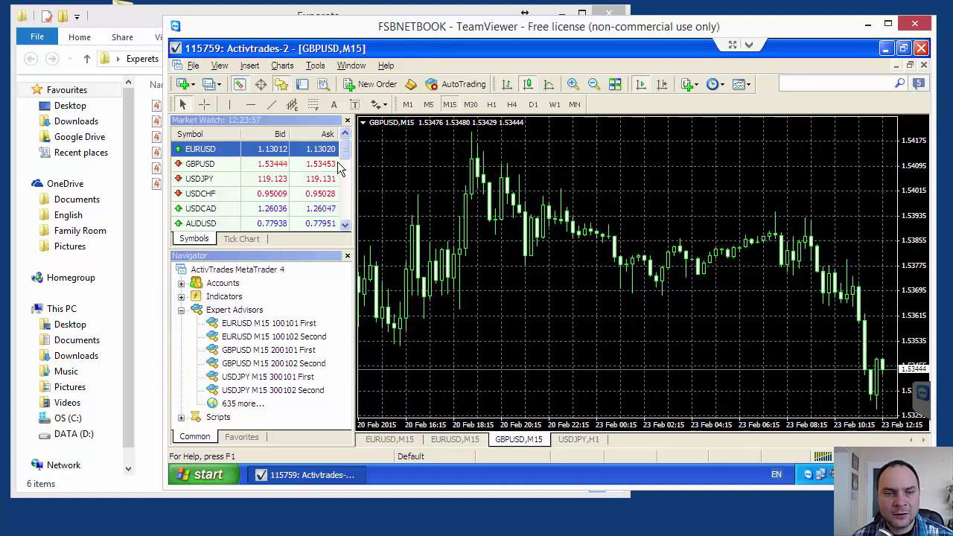
left_click(205, 168)
right_click(205, 167)
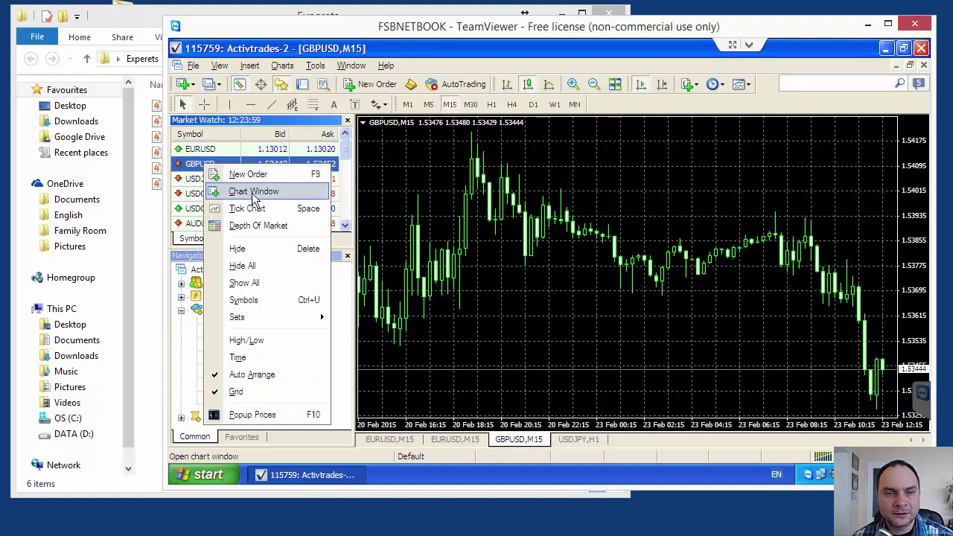
left_click(253, 192)
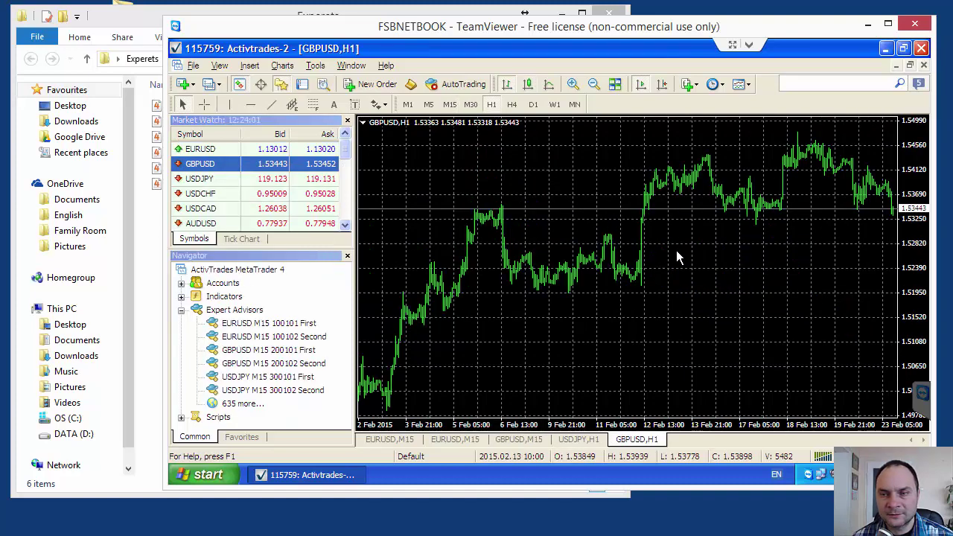
- Zoom the new GBPUSD chart in twice as M15 candlesticks, and move the USDJPY chart after it
left_click(572, 83)
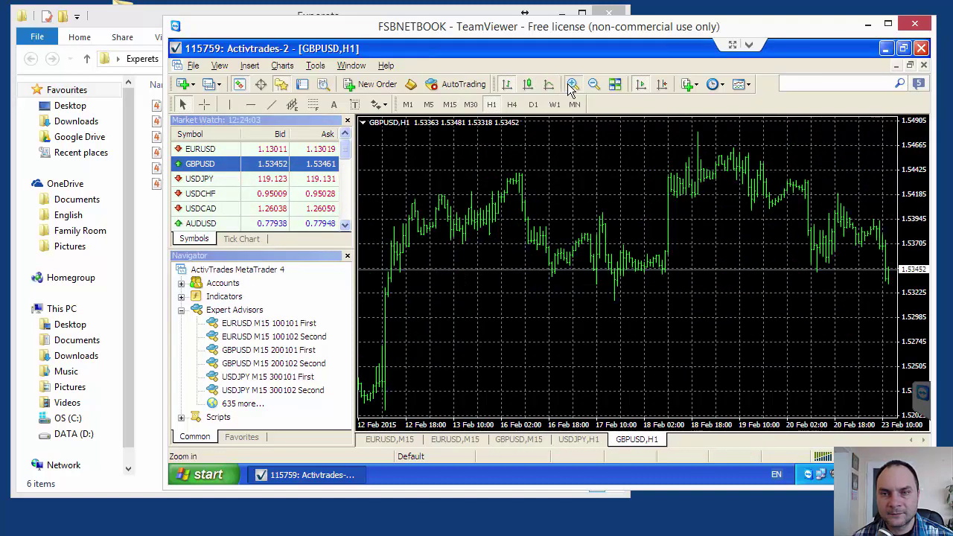
left_click(573, 84)
left_click(528, 85)
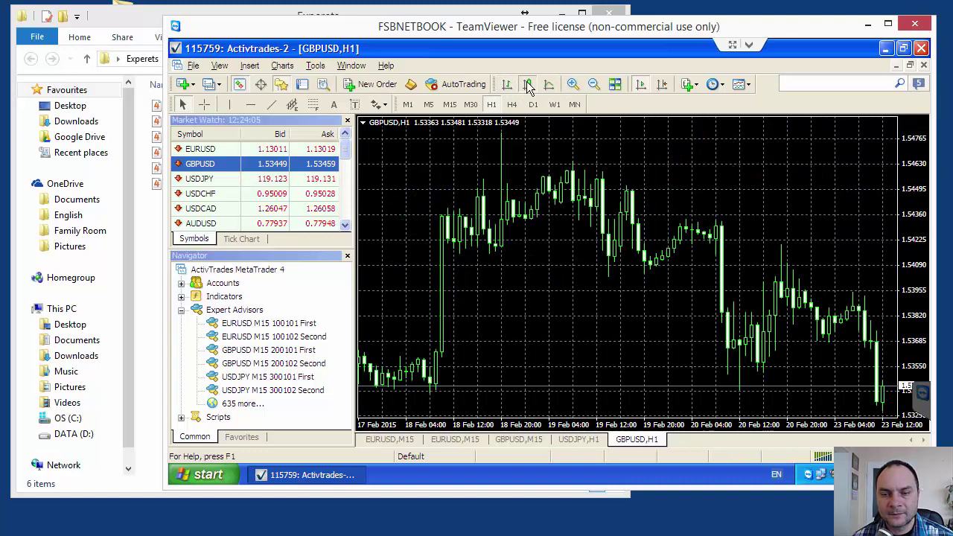
left_click(450, 104)
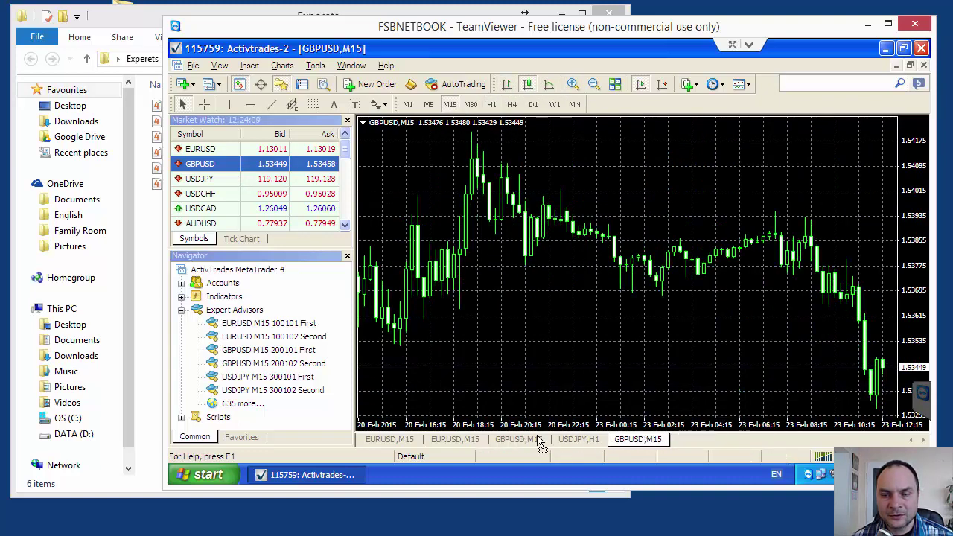
left_click_drag(551, 441, 566, 463)
left_click(635, 439)
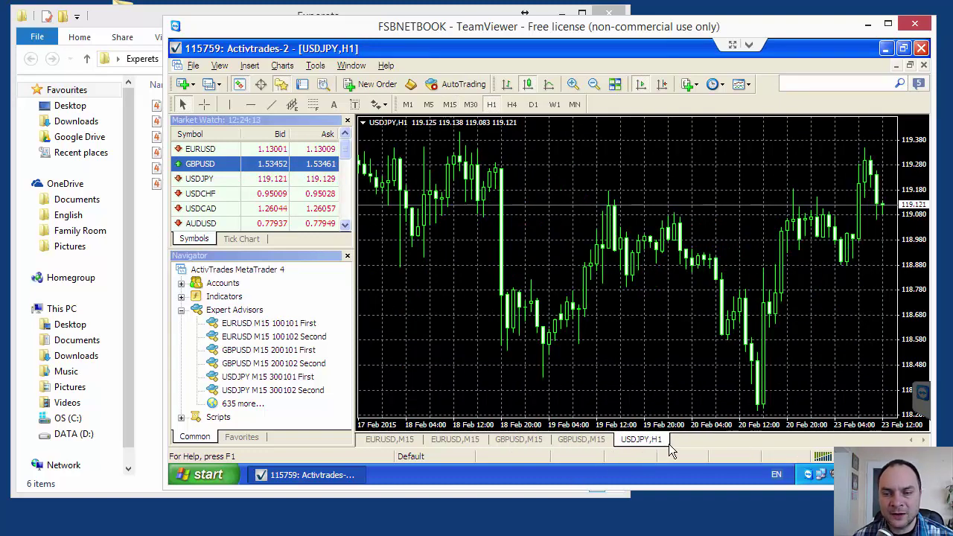
- Set the USDJPY chart to M15, then open a second USDJPY M15 chart zoomed in twice
left_click(449, 105)
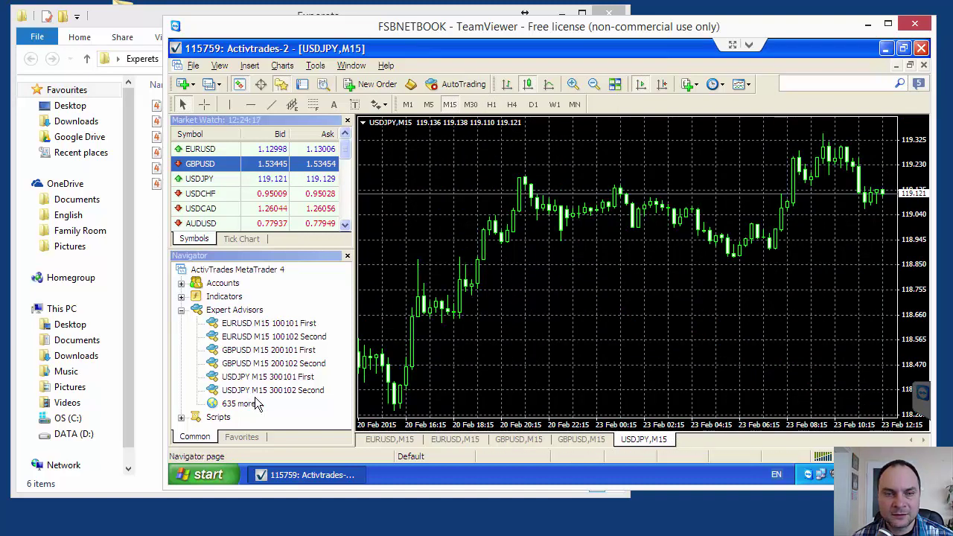
left_click(201, 179)
right_click(202, 178)
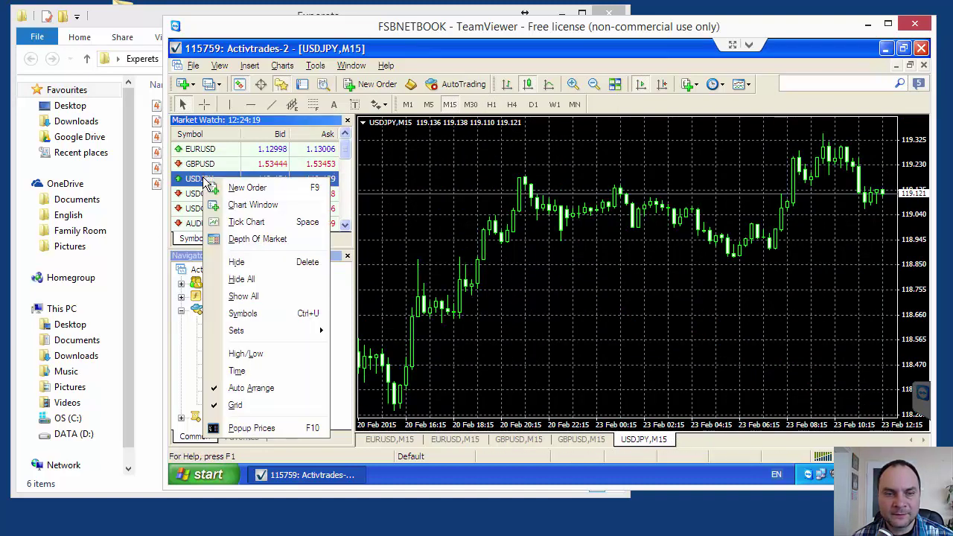
left_click(245, 205)
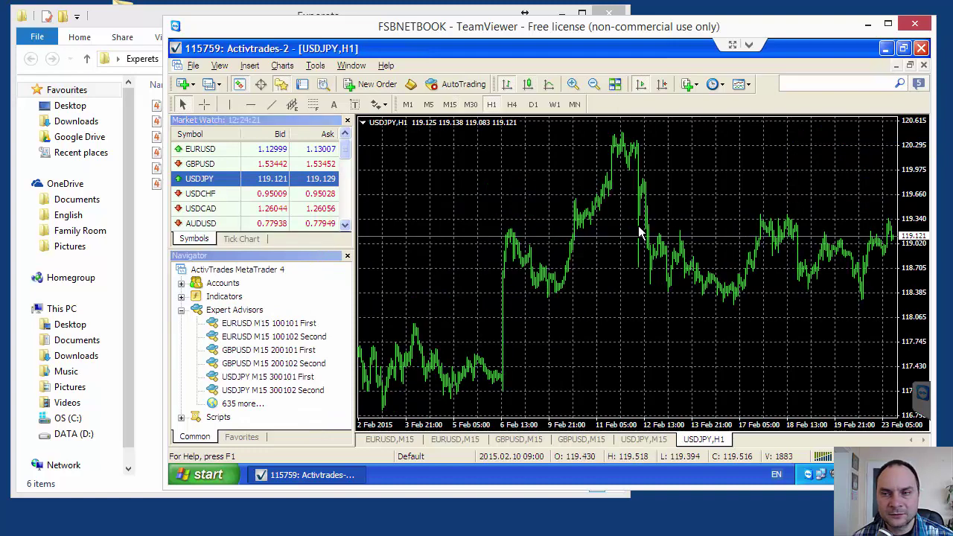
left_click(450, 104)
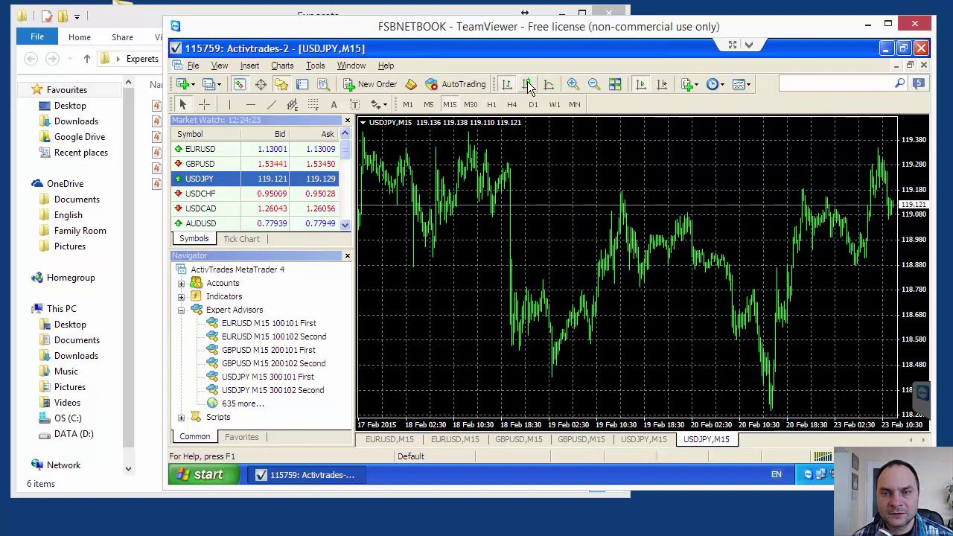
left_click(572, 84)
left_click(572, 84)
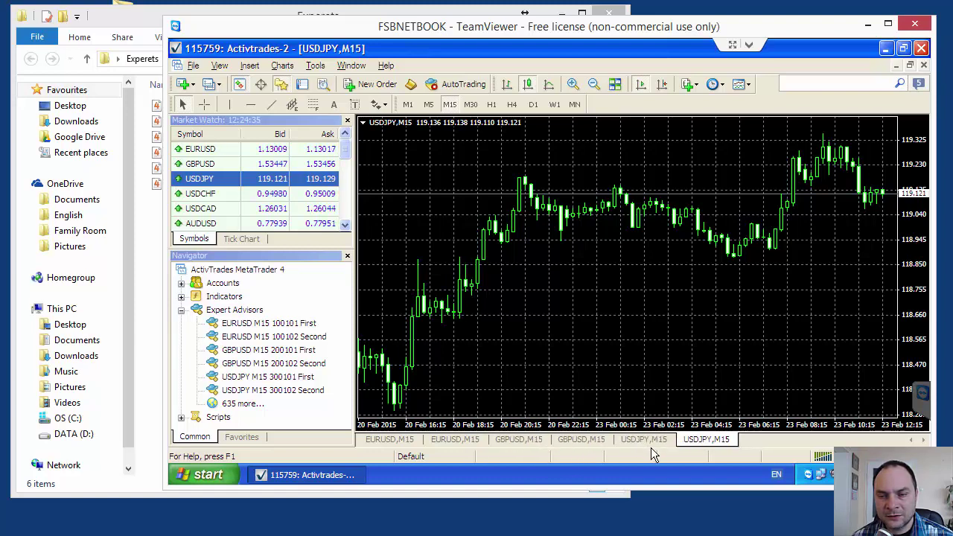
- Return to the first EURUSD M15 chart and move the Explorer and remote session windows out of the way
left_click(391, 440)
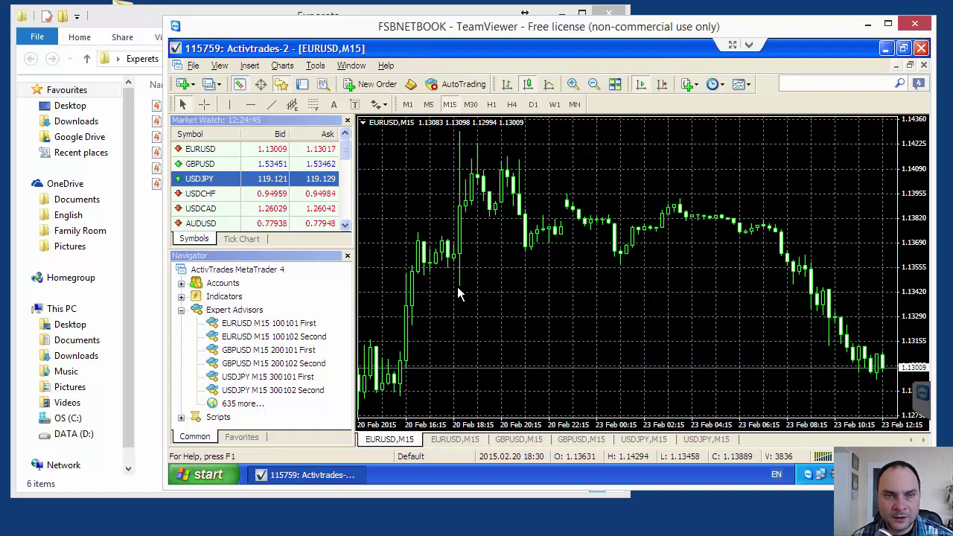
left_click(562, 14)
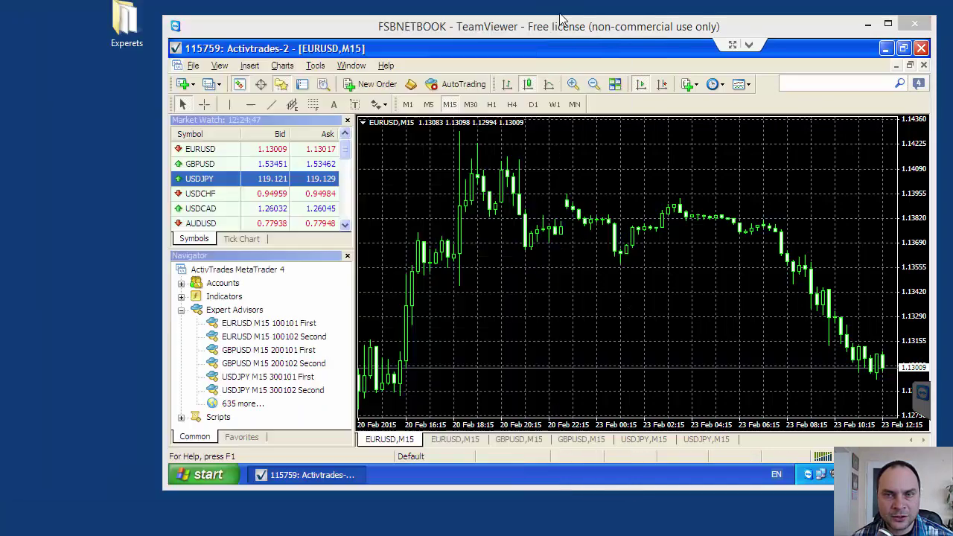
left_click_drag(547, 36, 578, 30)
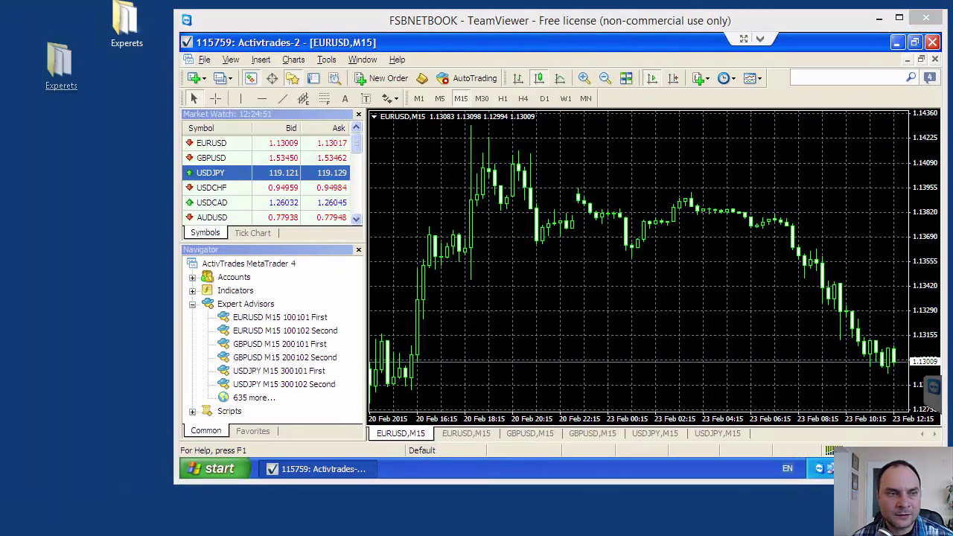
left_click(123, 60)
left_click_drag(295, 21, 191, 23)
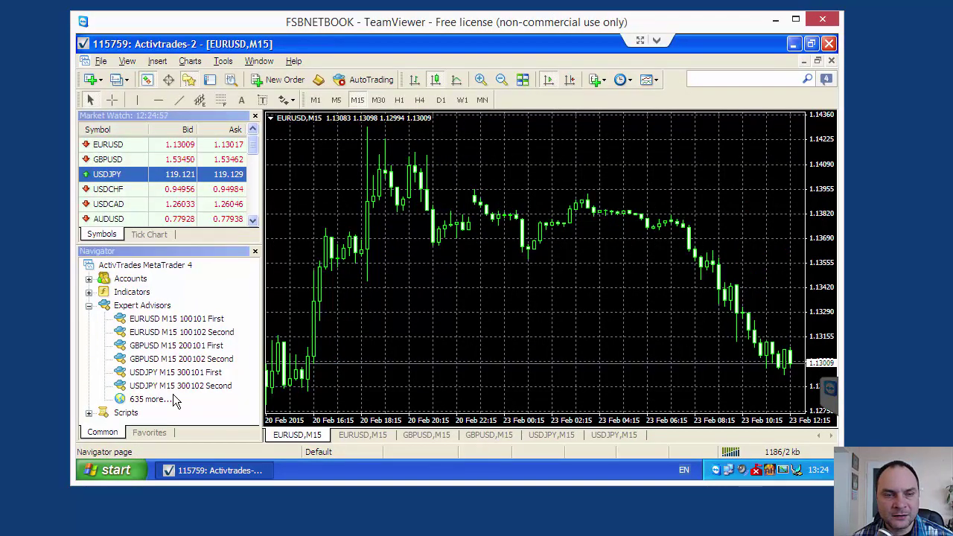
- Open MetaTrader's data folder and go into the empty MQL4\Files folder
left_click(99, 62)
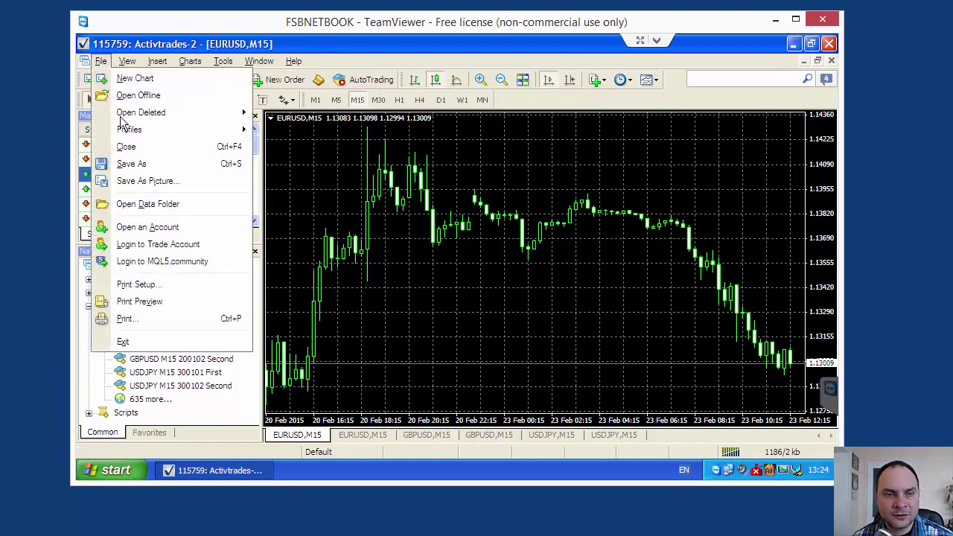
left_click(162, 207)
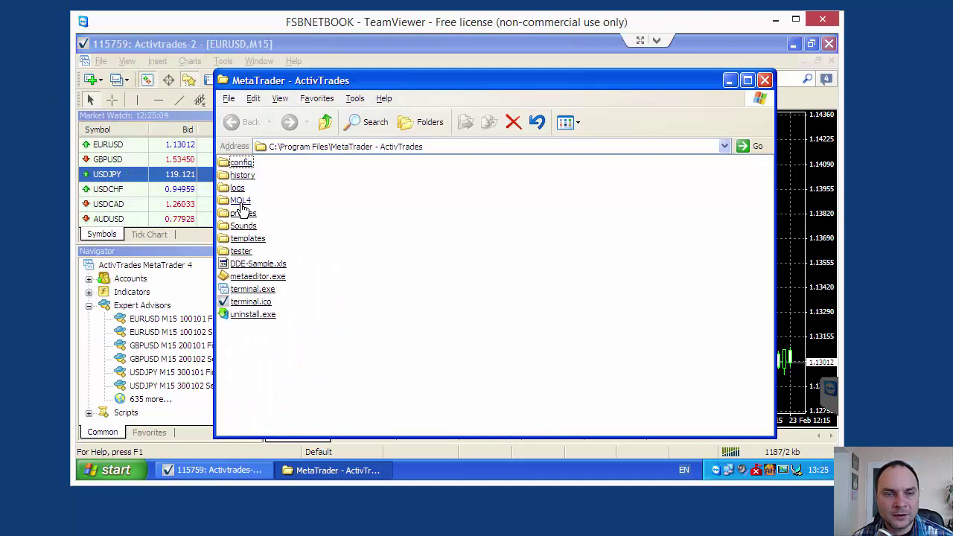
left_click(240, 203)
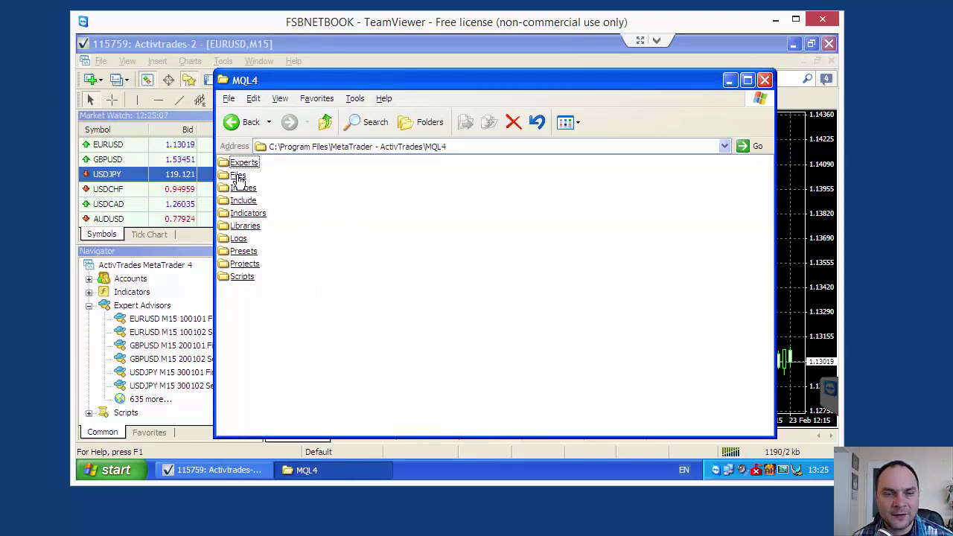
double_click(238, 175)
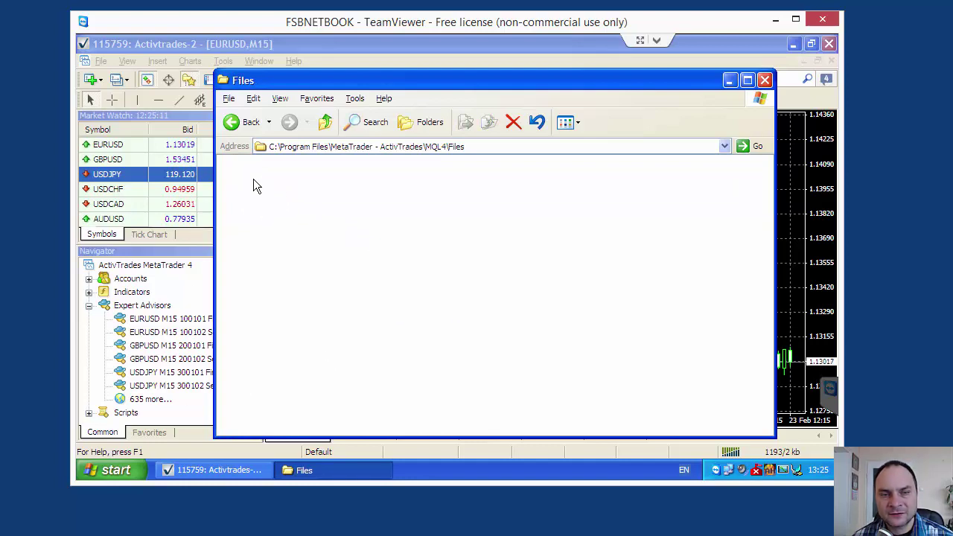
- Move the Files window aside and bring MetaTrader 4 back to the front
left_click_drag(253, 185, 476, 363)
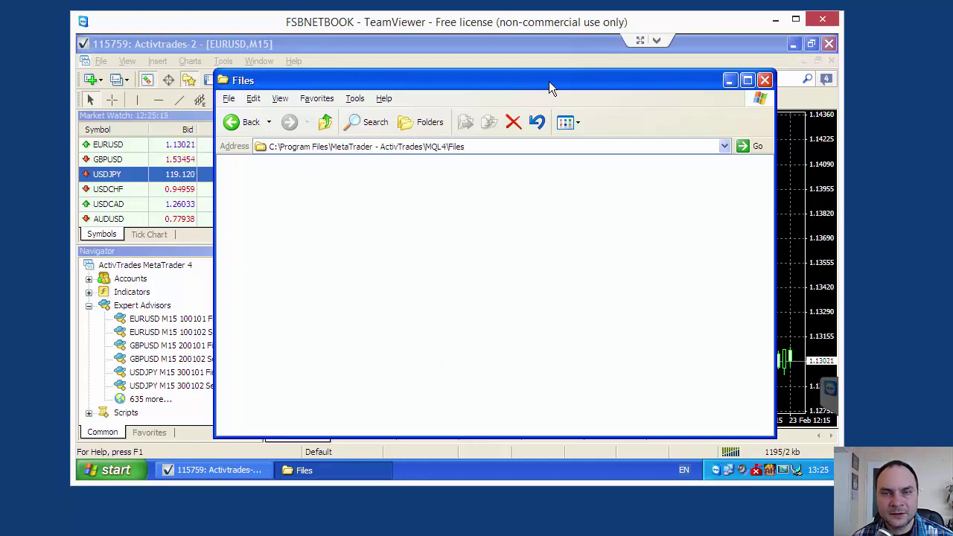
left_click_drag(426, 84, 270, 86)
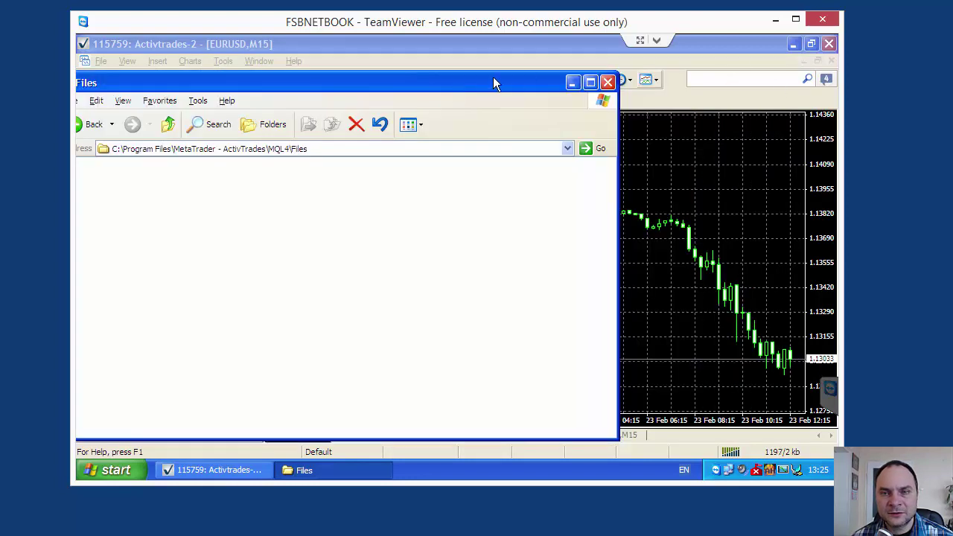
left_click_drag(547, 84, 627, 79)
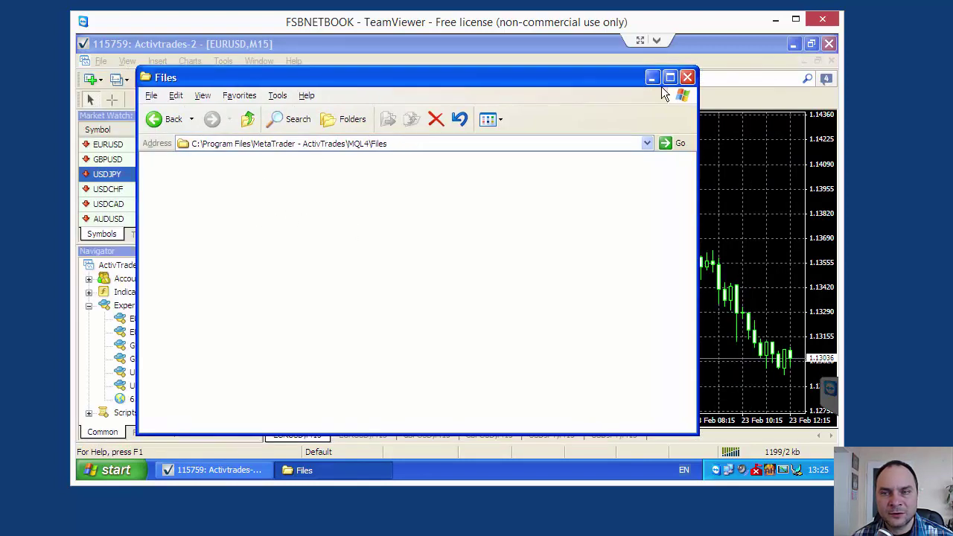
left_click(739, 41)
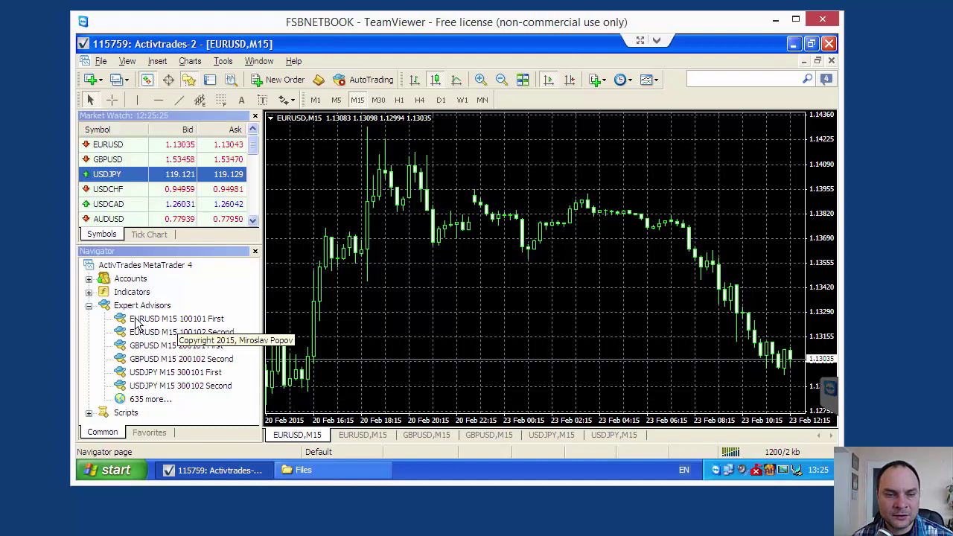
- Drag the EURUSD M15 100101 First expert from Navigator onto the first EURUSD M15 chart
left_click_drag(136, 325, 298, 275)
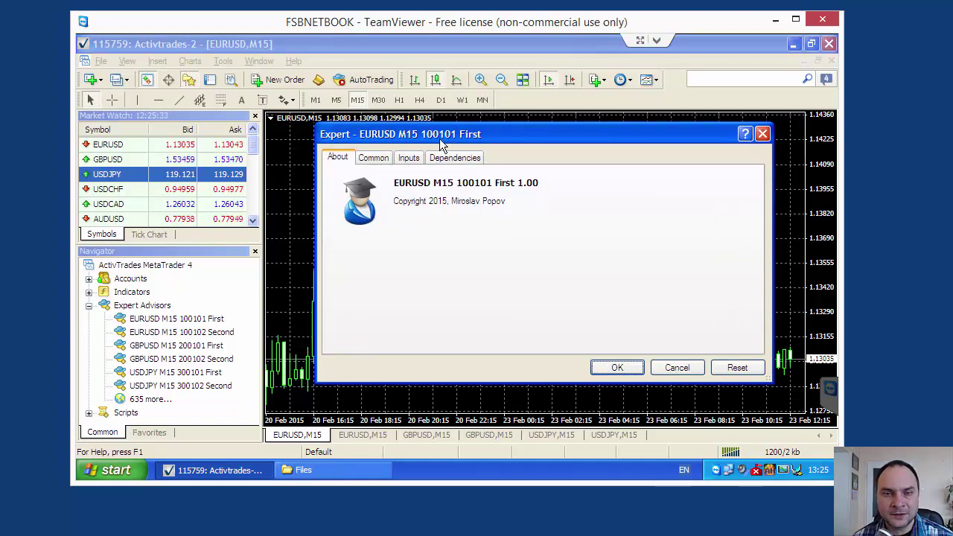
- Tick 'Allow live trading' on the expert's Common tab
left_click(375, 159)
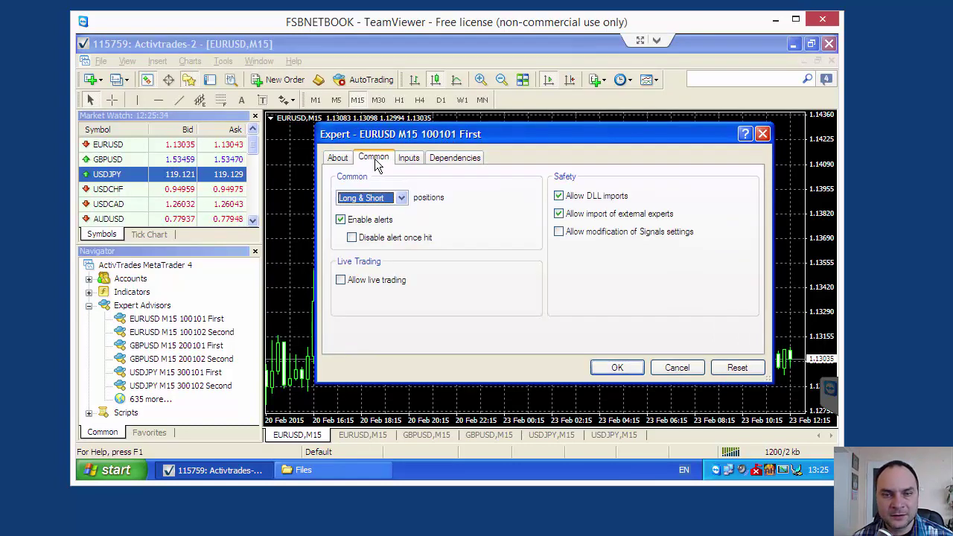
left_click(343, 282)
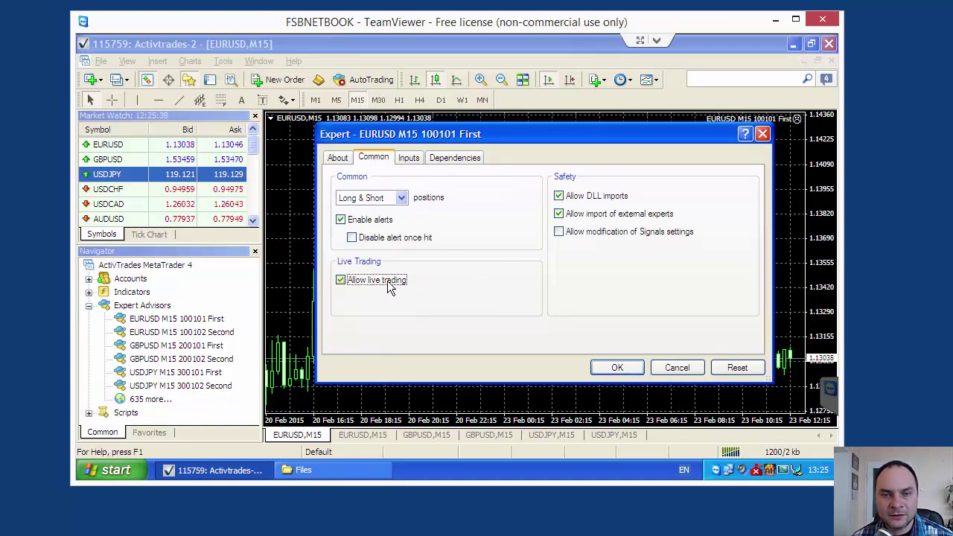
- Close the expert settings and enable 'Allow automated trading' under Tools > Options > Expert Advisors
left_click(676, 367)
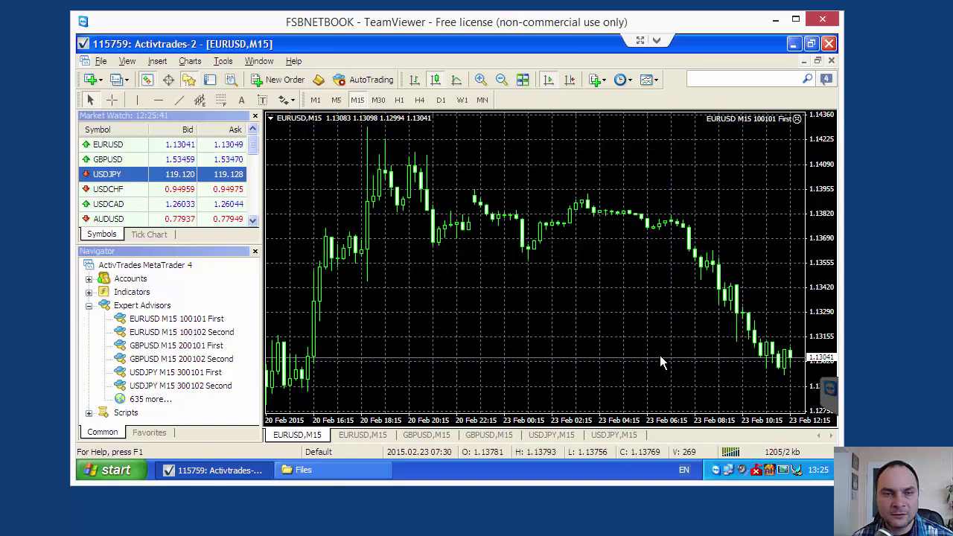
left_click(223, 61)
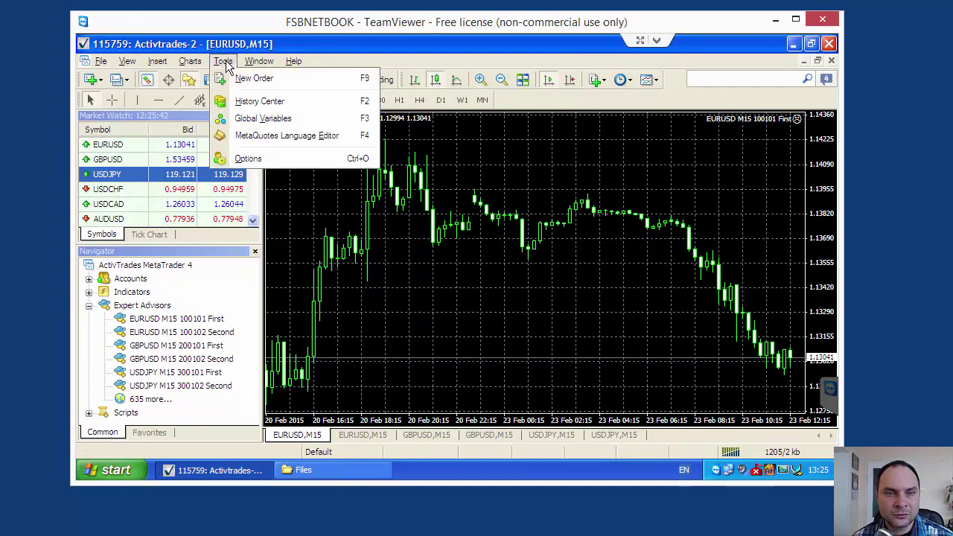
left_click(266, 157)
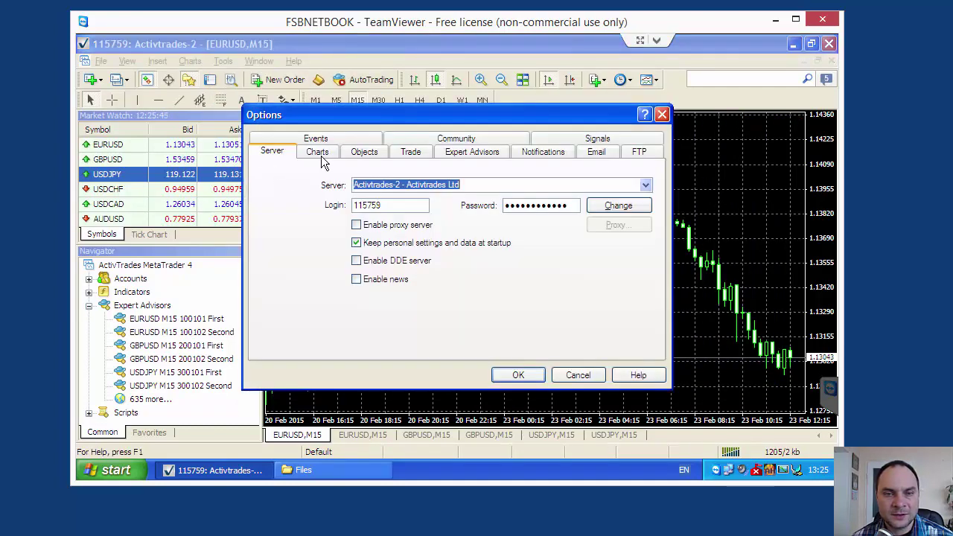
left_click(470, 153)
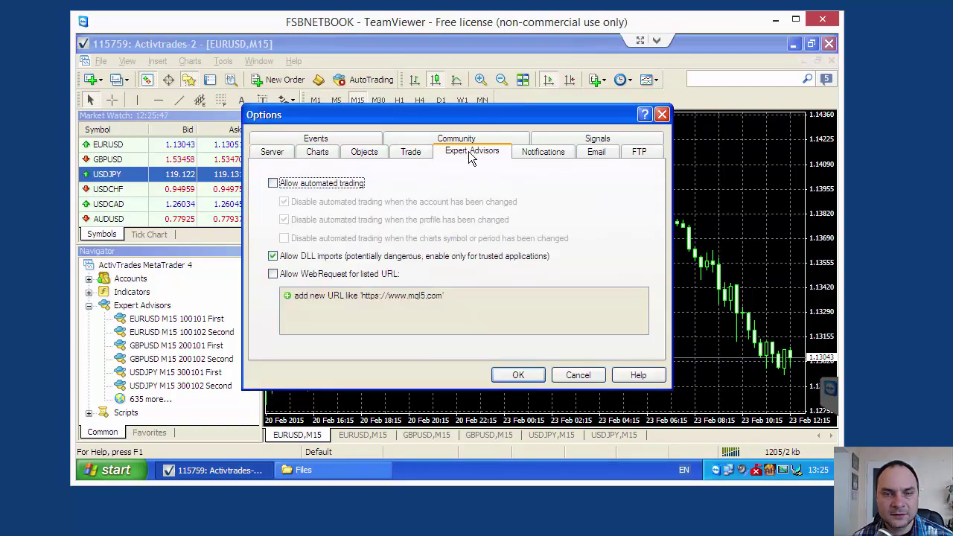
left_click(274, 184)
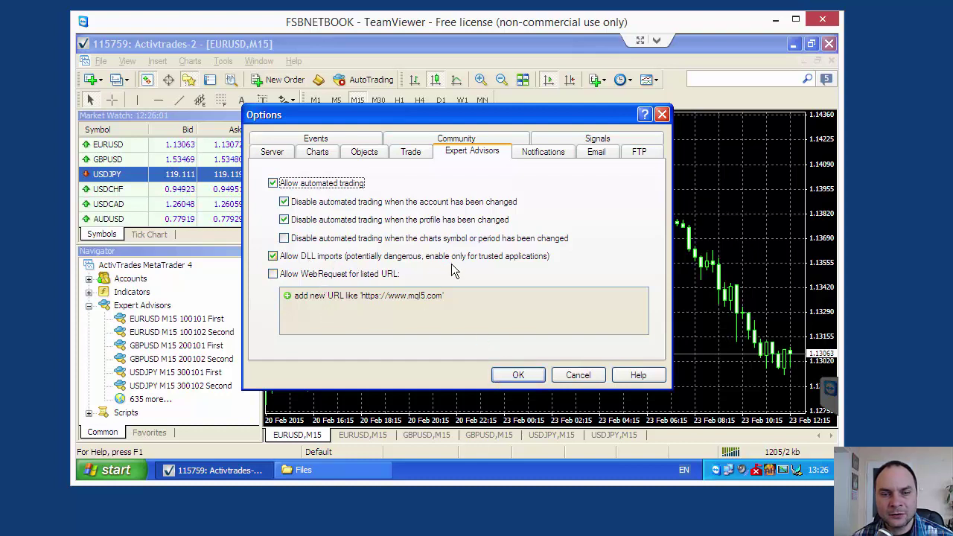
left_click(517, 376)
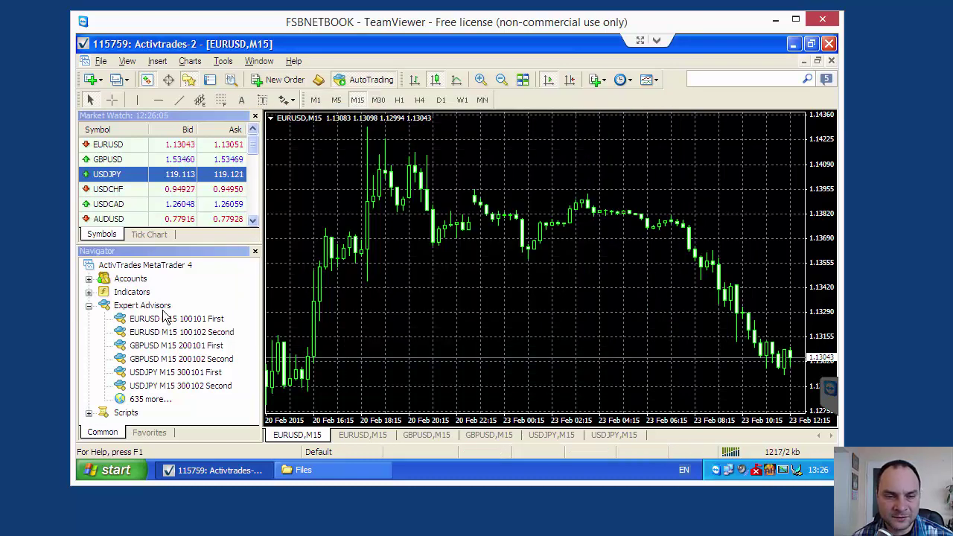
- Reattach EURUSD M15 100101 First and set its Expert Magic Number to 100101
left_click_drag(565, 188, 565, 188)
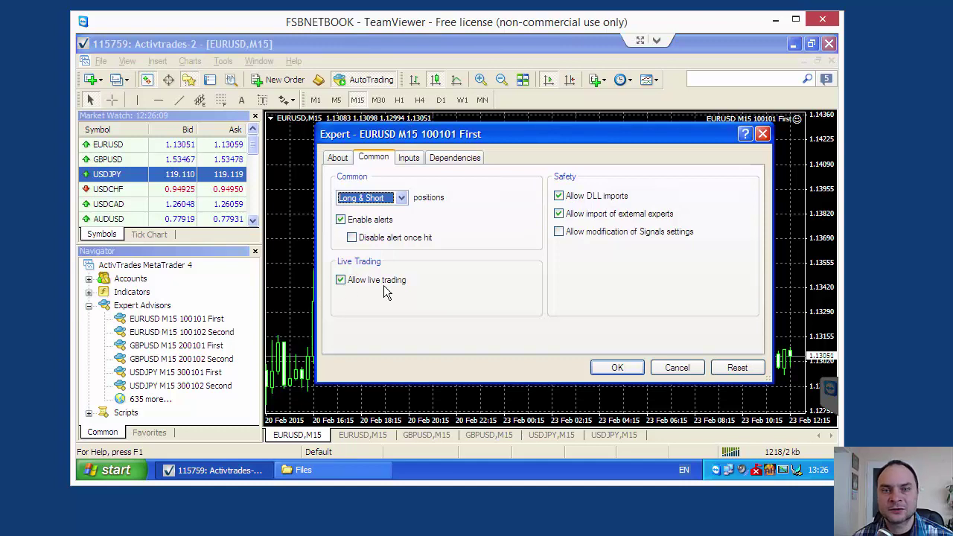
left_click(400, 158)
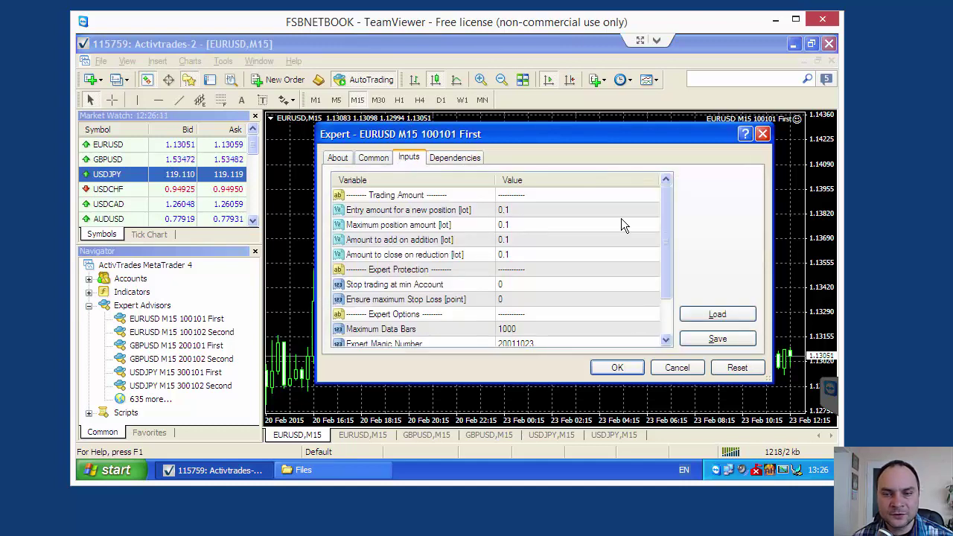
mouse_move(666, 200)
left_mouse_down()
mouse_move(668, 260)
mouse_move(673, 184)
left_mouse_up()
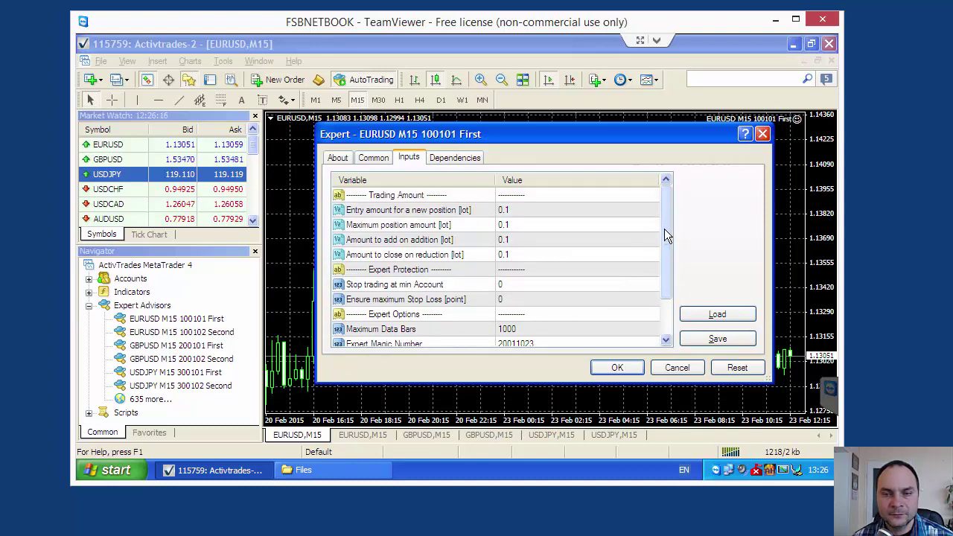
left_click_drag(666, 243, 667, 277)
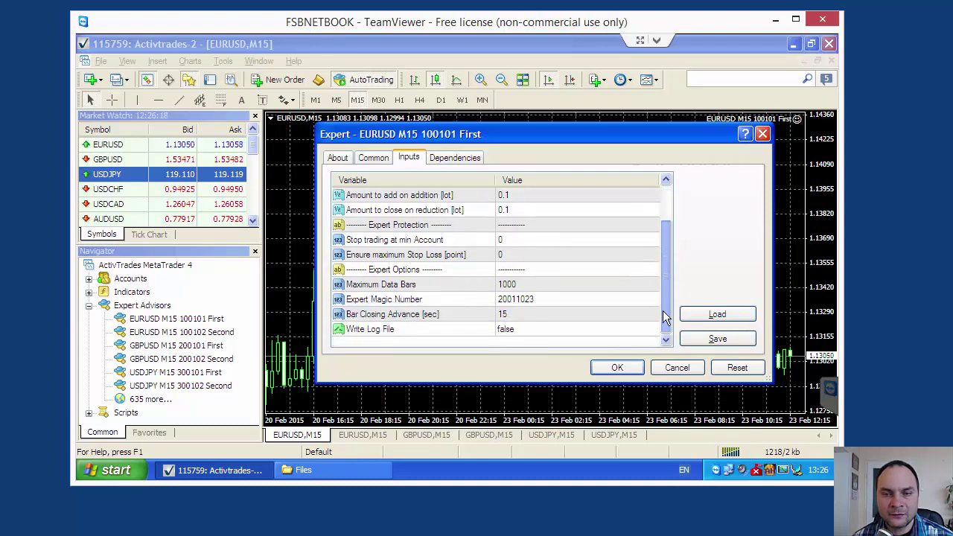
left_click(525, 299)
left_click(525, 299)
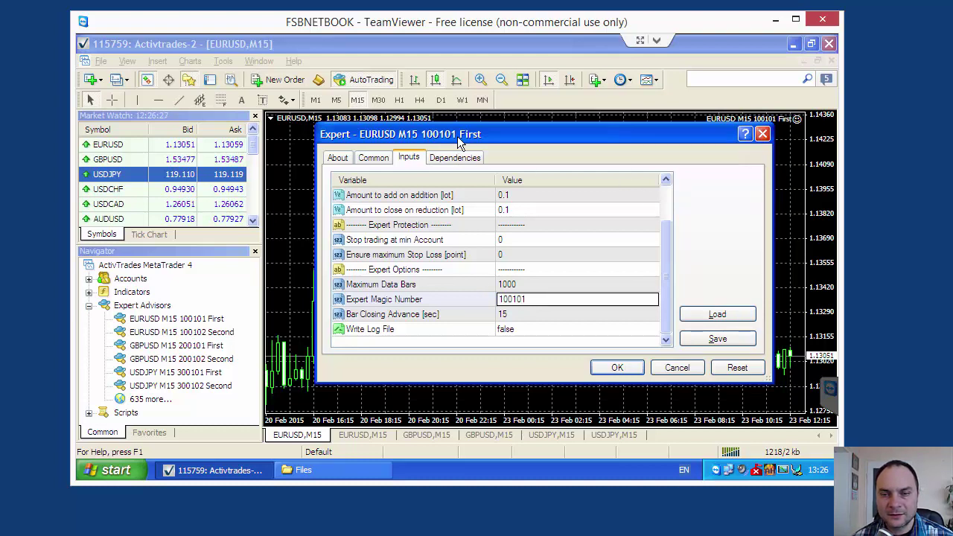
key("Return")
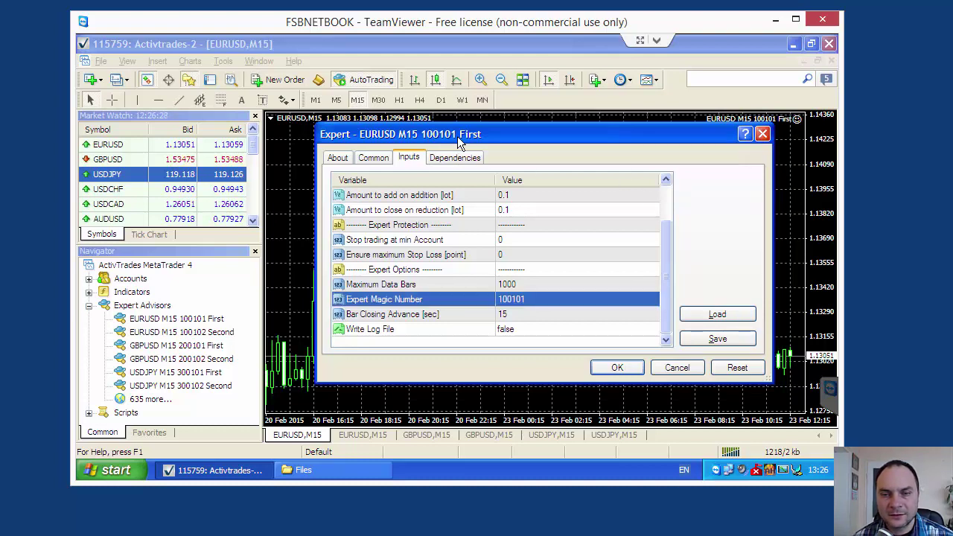
- Set Write Log File to true and start the expert
left_click(547, 333)
left_click(547, 332)
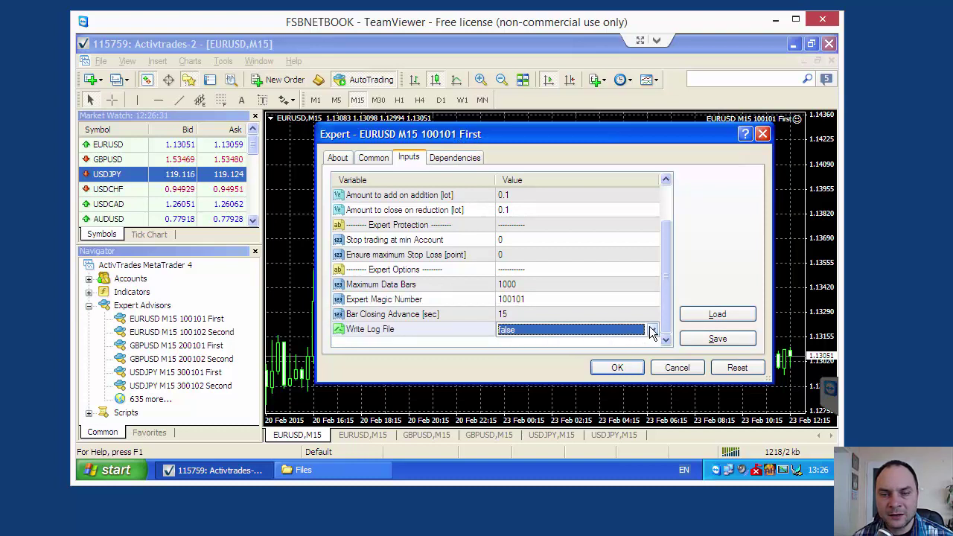
left_click(652, 332)
left_click(519, 348)
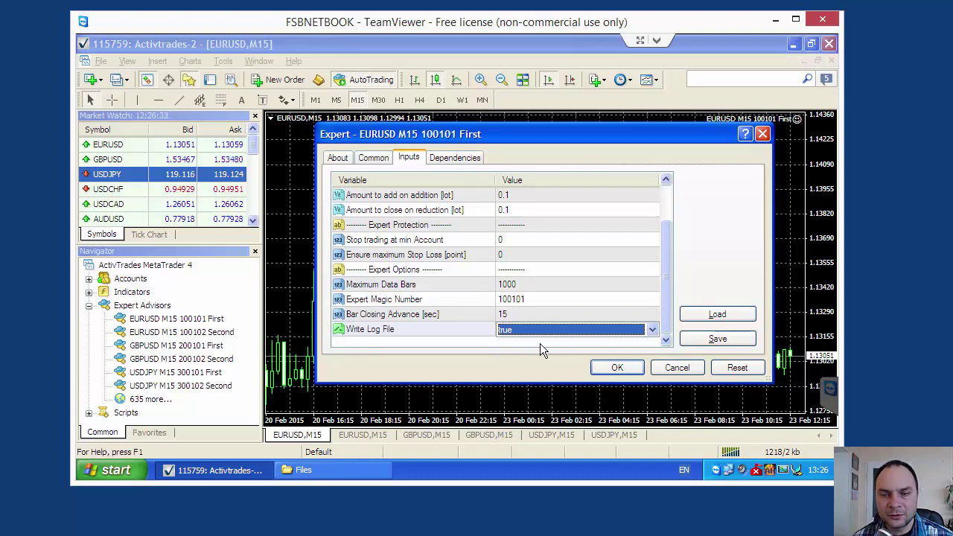
left_click(580, 330)
left_click(615, 368)
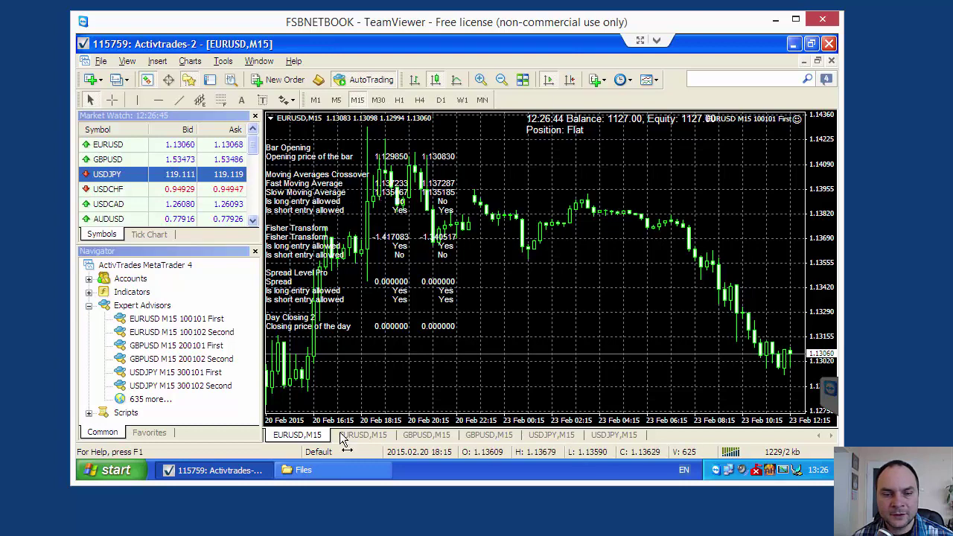
- Show the MQL4\Files folder in Details view with a widened Name column
left_click(324, 469)
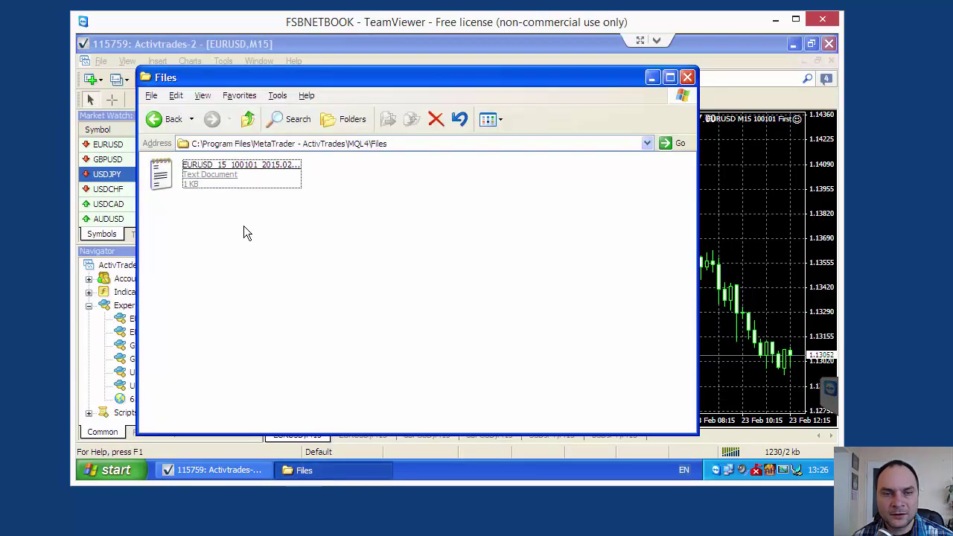
right_click(390, 213)
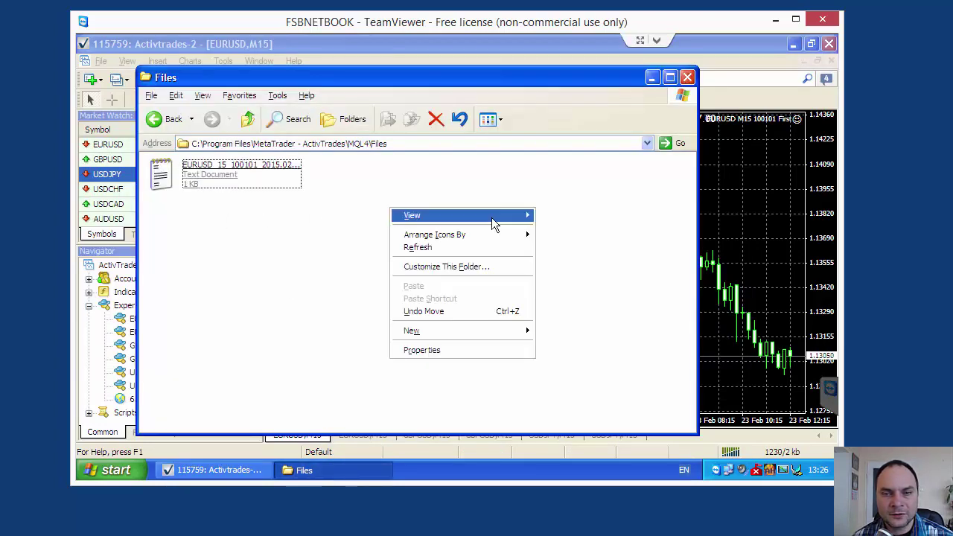
mouse_move(506, 216)
left_click(564, 268)
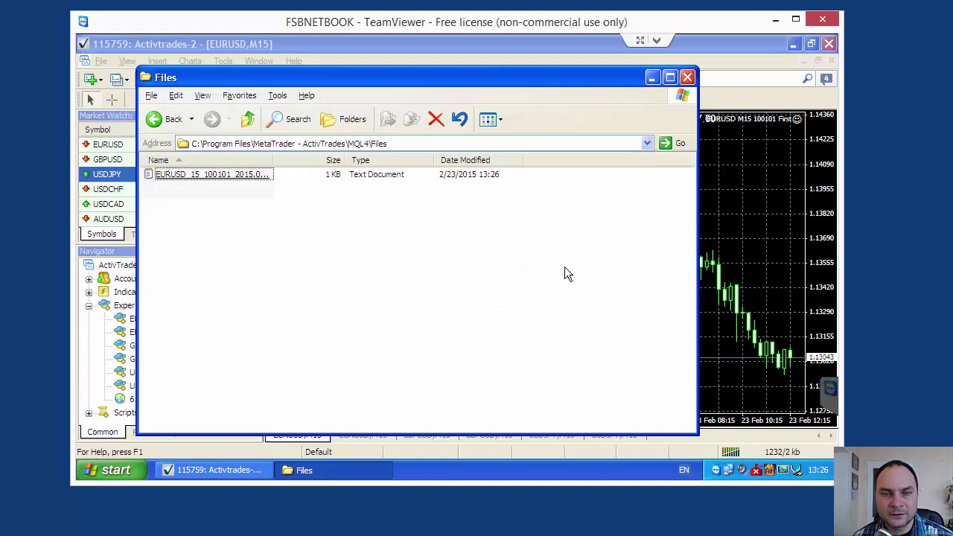
left_click_drag(272, 159, 394, 160)
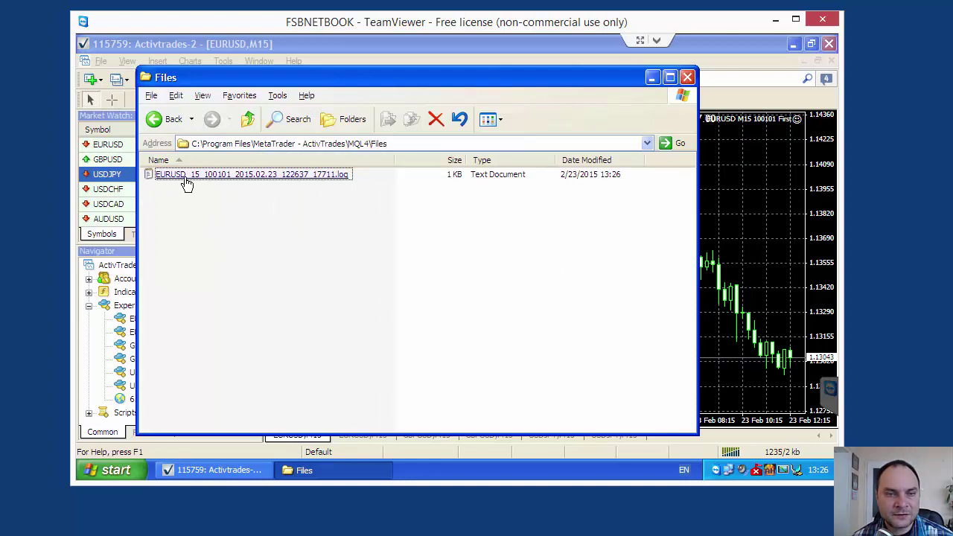
- Select the new EURUSD_15_100101_2015.02.23_122637_17711.log file and begin renaming it
mouse_move(221, 186)
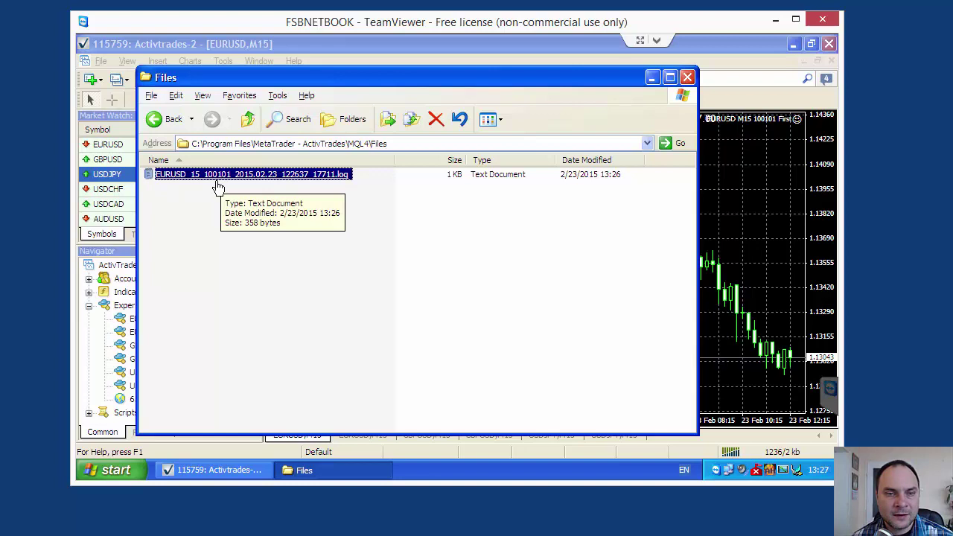
left_click(180, 181)
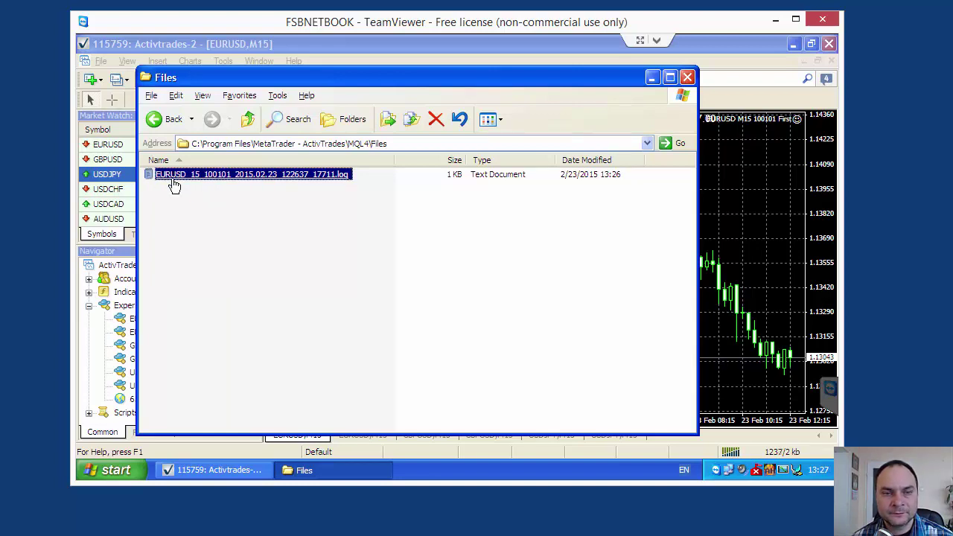
left_click(220, 186)
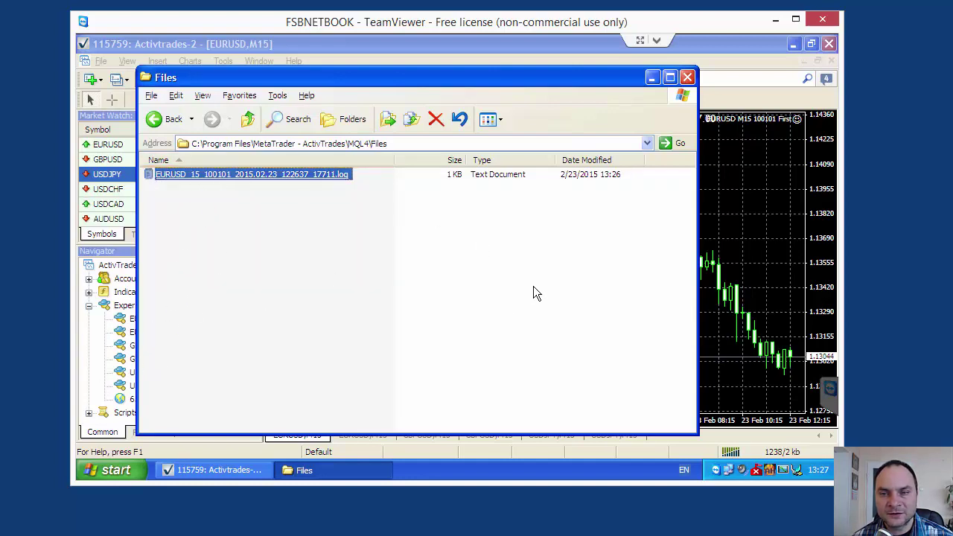
- Close the Files window and attach EURUSD M15 100102 Second to the second EURUSD M15 chart
left_click(686, 78)
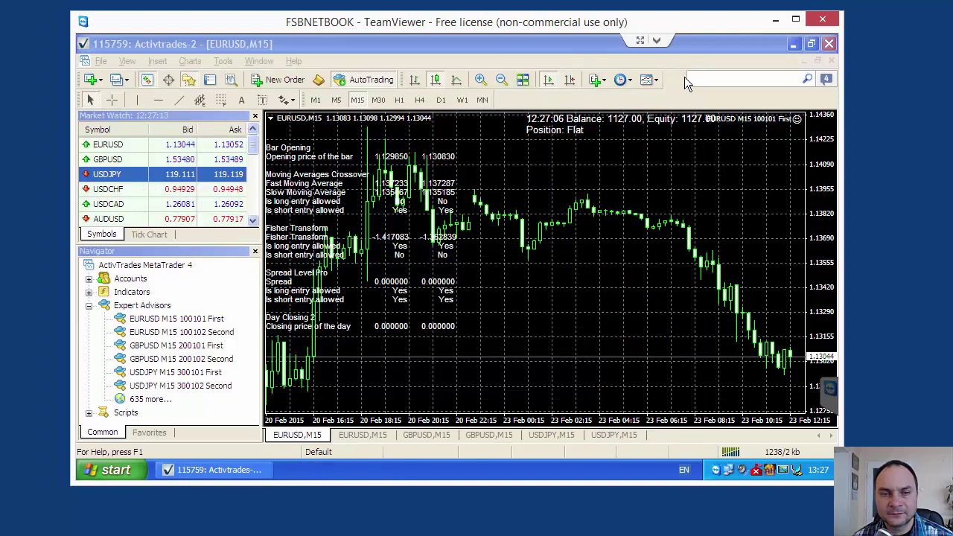
left_click(361, 436)
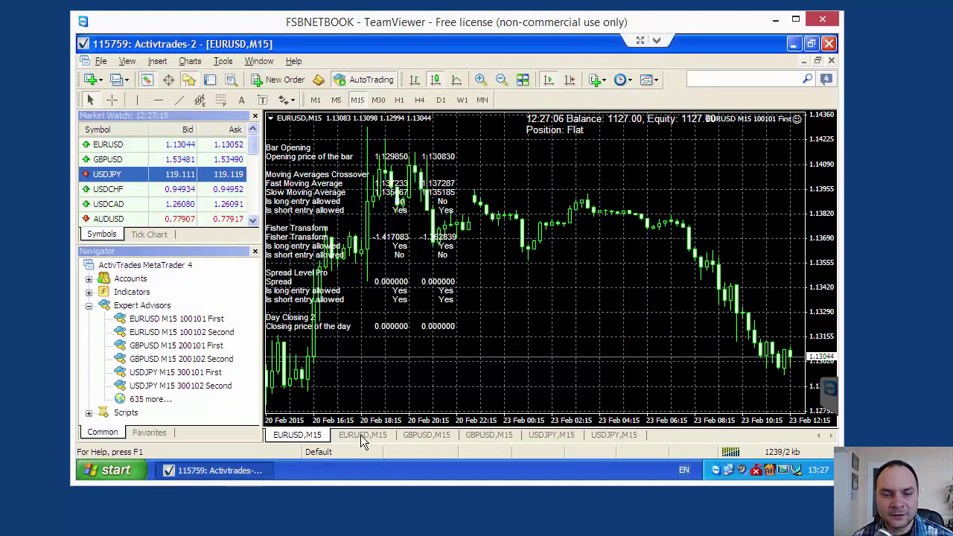
left_click(219, 333)
left_click_drag(186, 335, 516, 174)
left_click(373, 158)
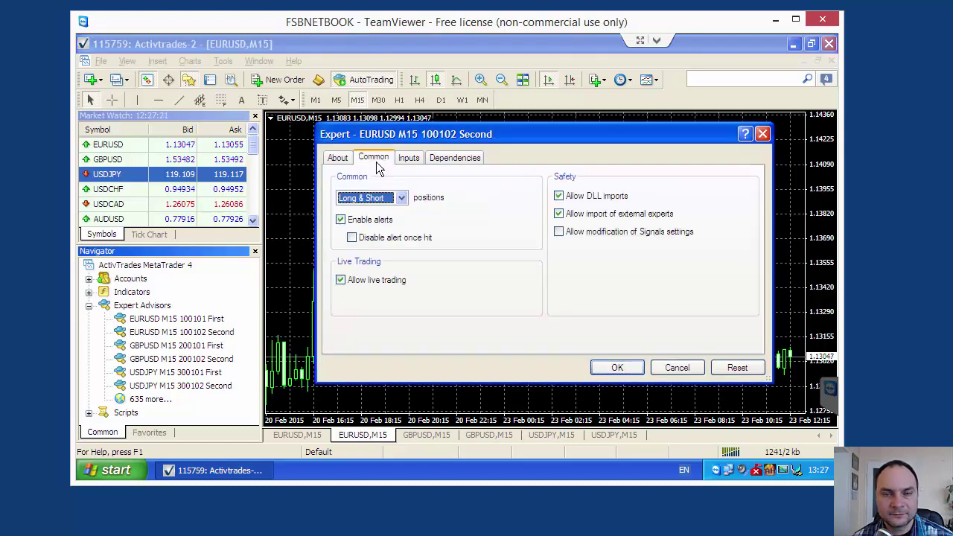
left_click(409, 158)
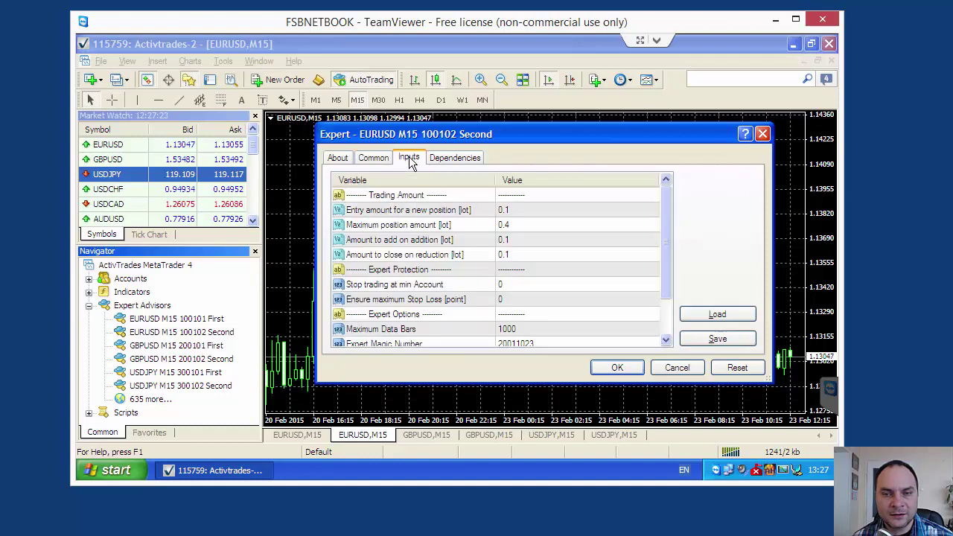
- Set Expert Magic Number to 100102 and Write Log File to true, then start the expert
left_click_drag(666, 238, 668, 316)
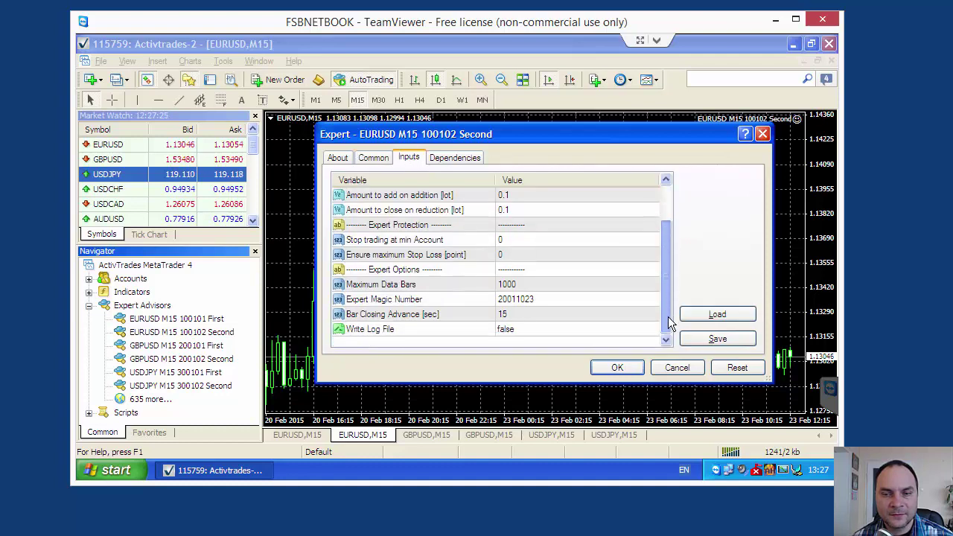
double_click(544, 299)
type("100")
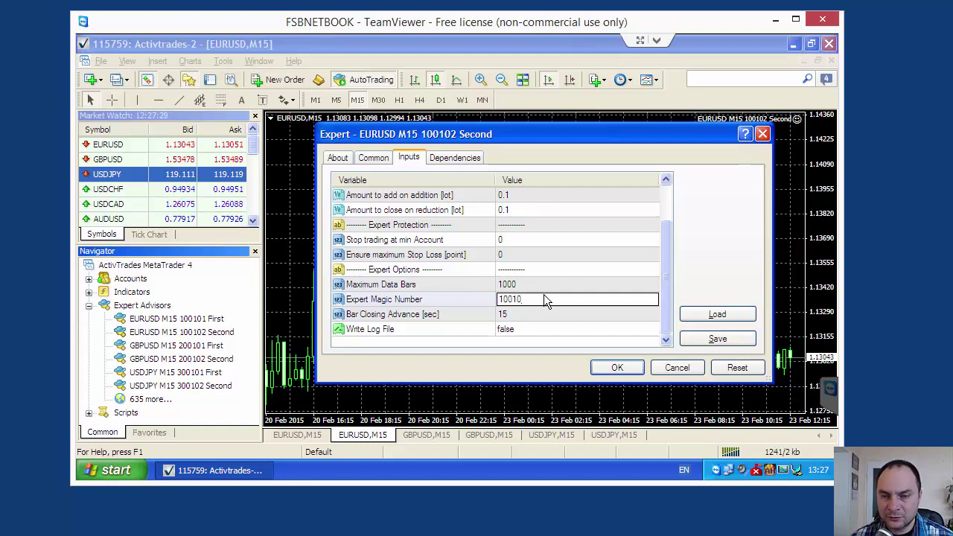
left_click(530, 331)
left_click(530, 332)
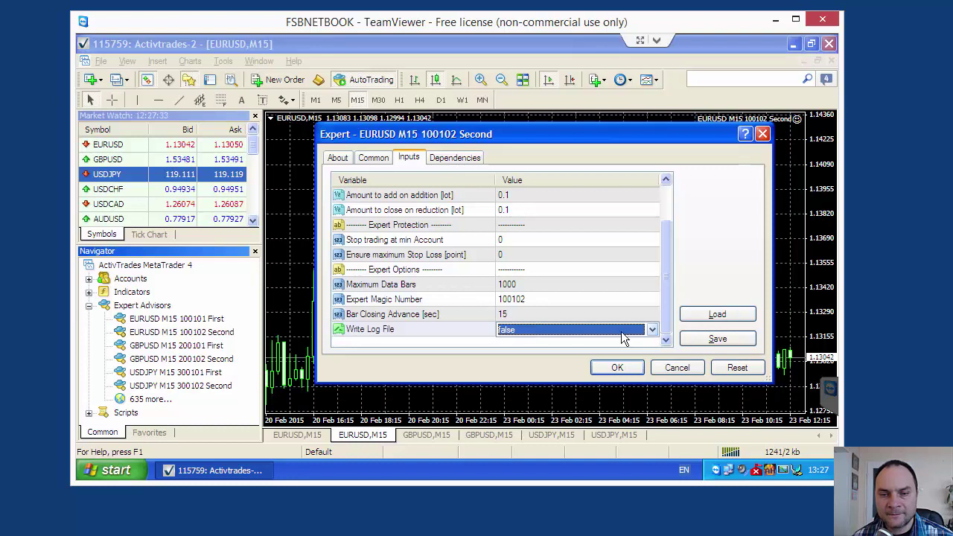
left_click(652, 329)
left_click(527, 351)
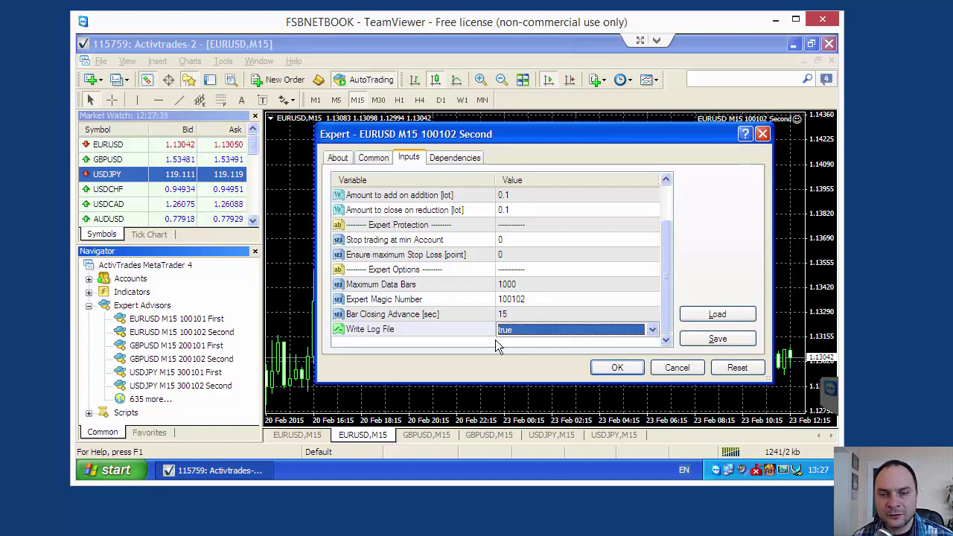
left_click(558, 340)
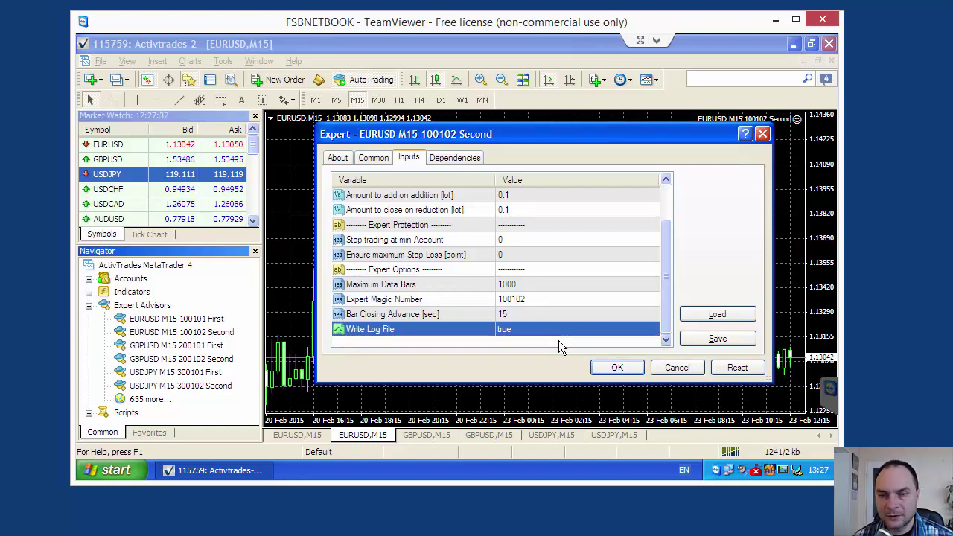
left_click(613, 367)
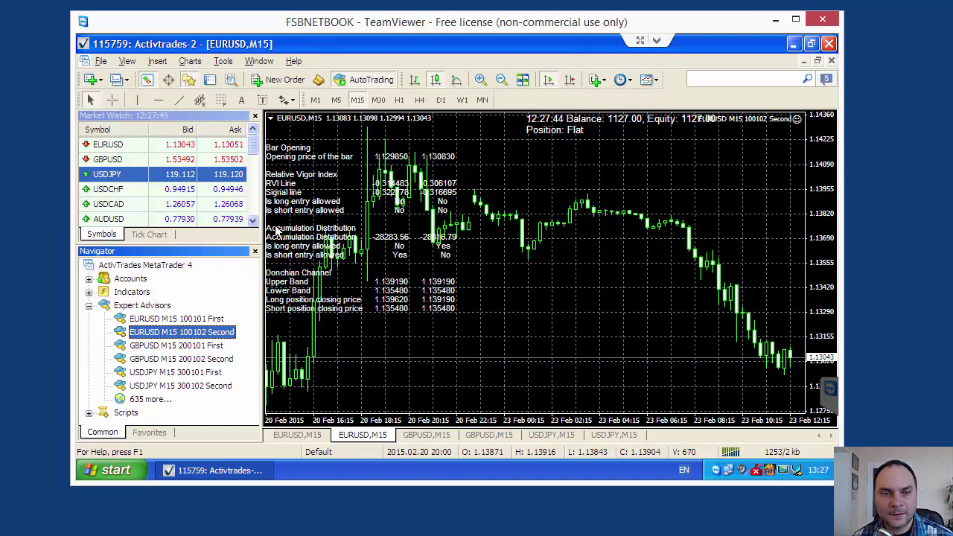
- Attach GBPUSD M15 200101 First to the first GBPUSD M15 chart and view its inputs
left_click(426, 439)
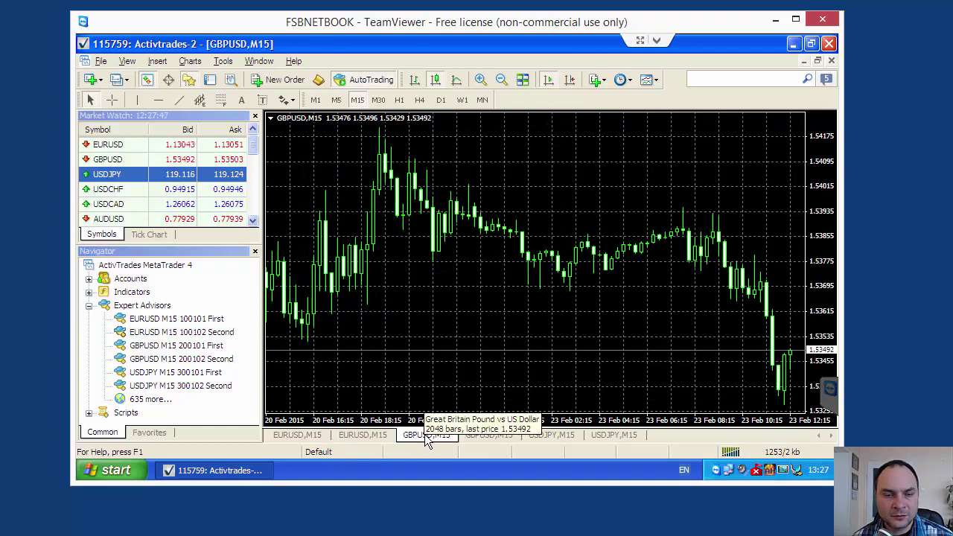
left_click(154, 348)
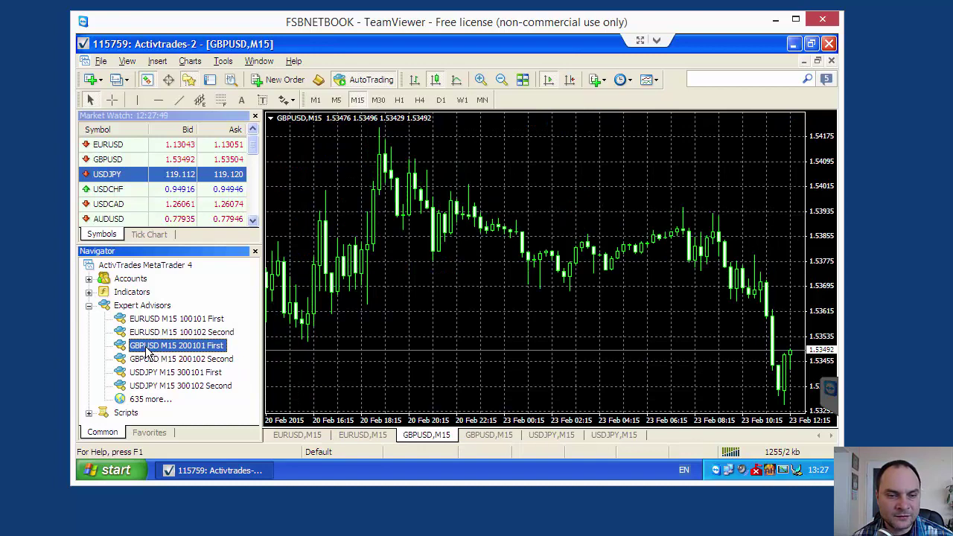
left_click_drag(622, 178, 622, 178)
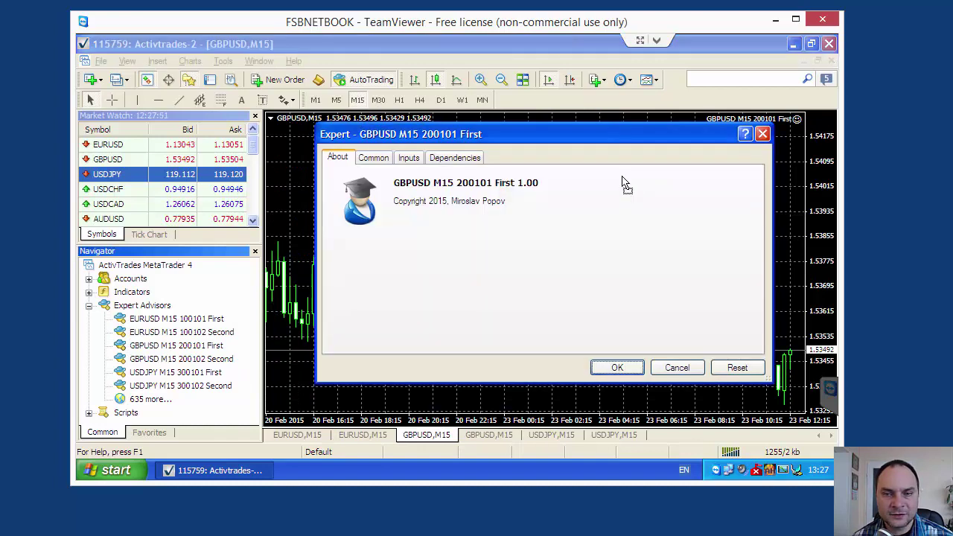
left_click(373, 158)
left_click(408, 157)
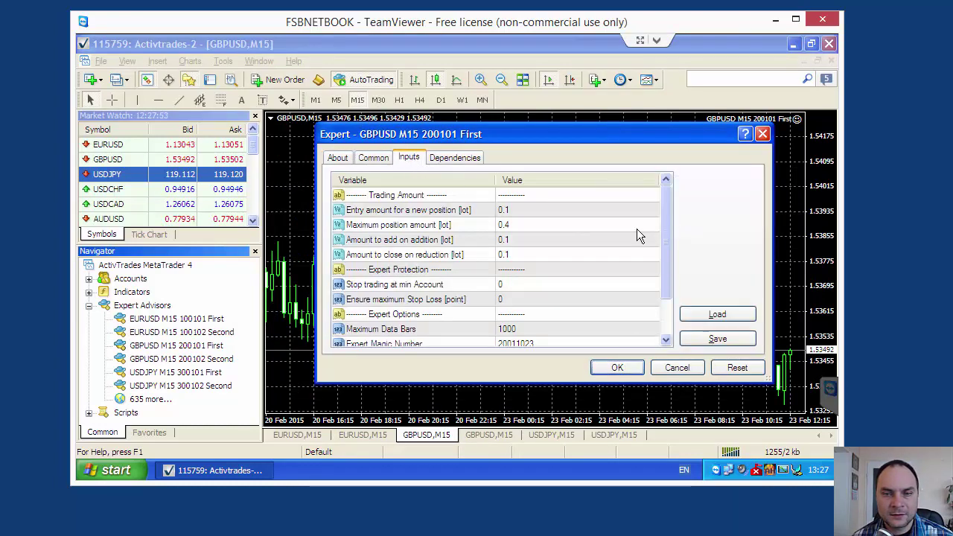
- Set Expert Magic Number to 200101 and Write Log File to true
scroll(644, 334, "down", 1)
left_click(522, 297)
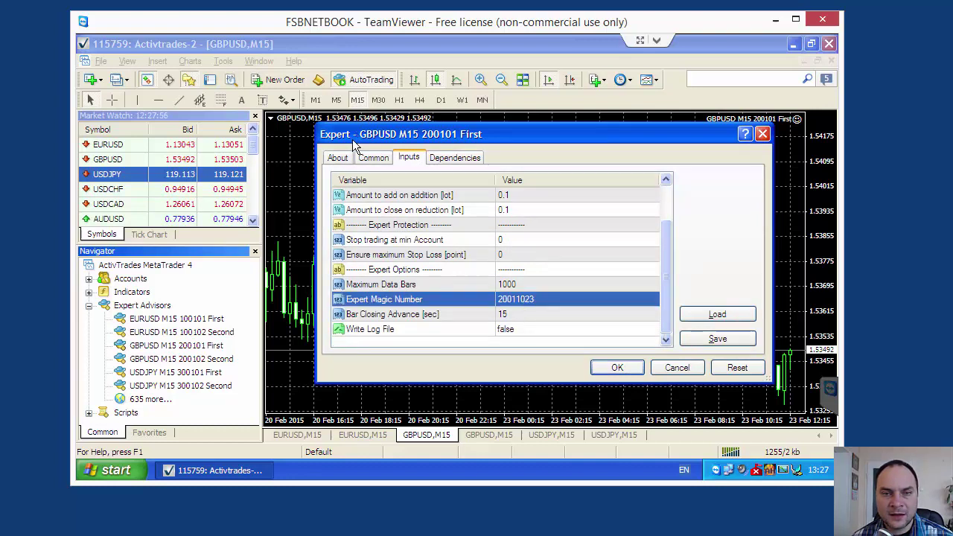
left_click(528, 298)
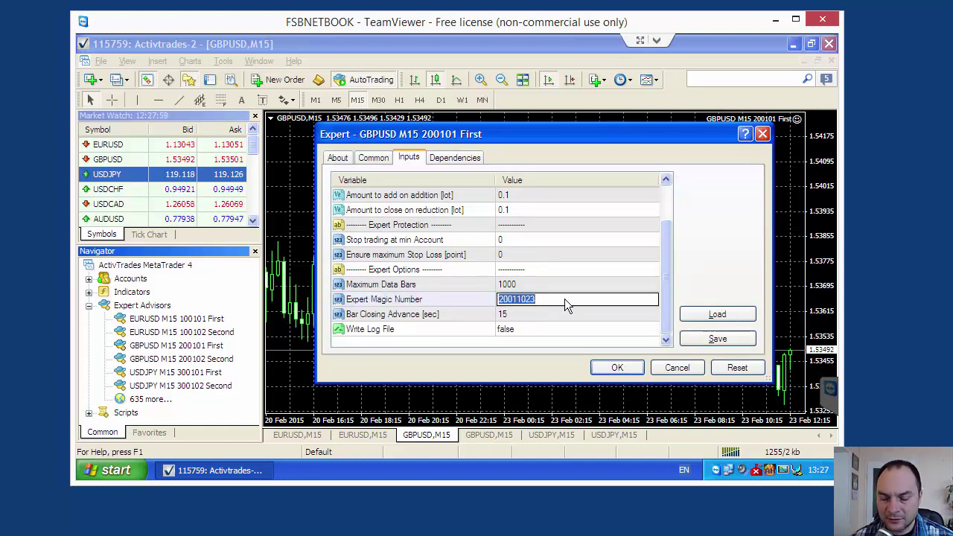
type("200101")
key("Return")
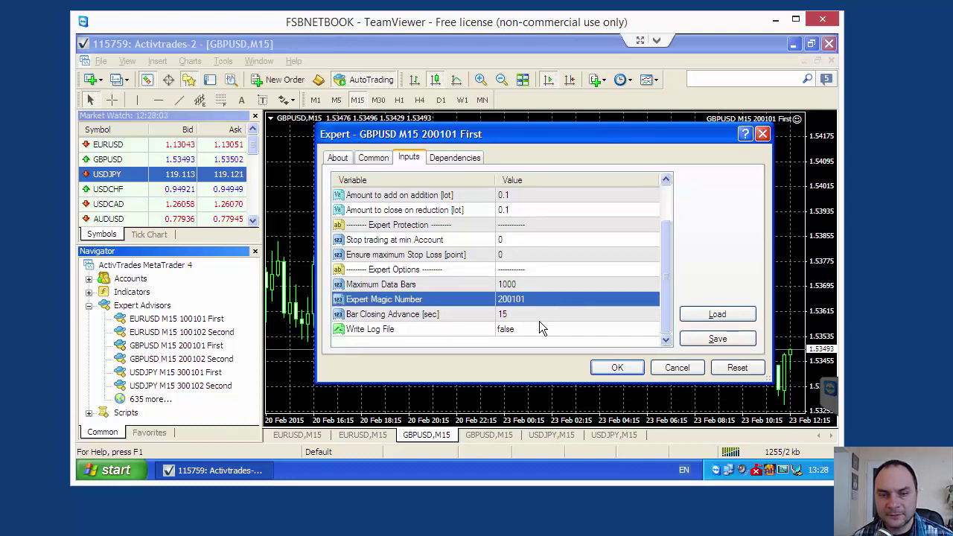
left_click(537, 327)
left_click(537, 328)
left_click(652, 332)
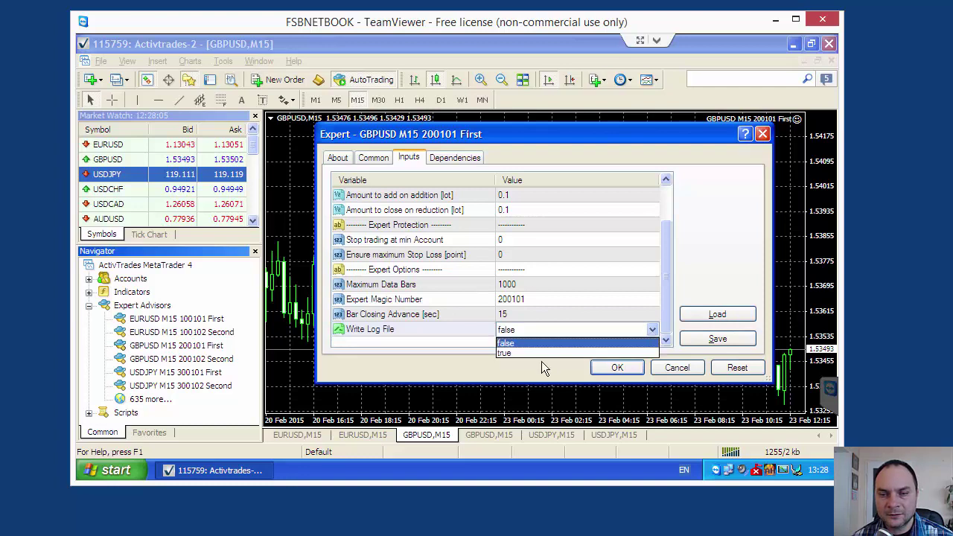
left_click(519, 350)
key("Return")
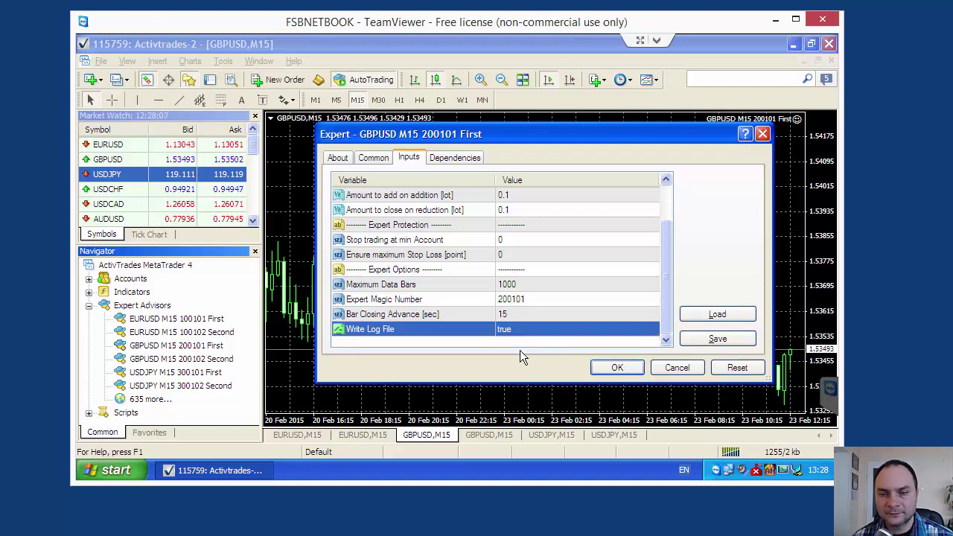
- Start the GBPUSD 200101 expert, then attach GBPUSD M15 200102 Second to the second GBPUSD chart
left_click(615, 369)
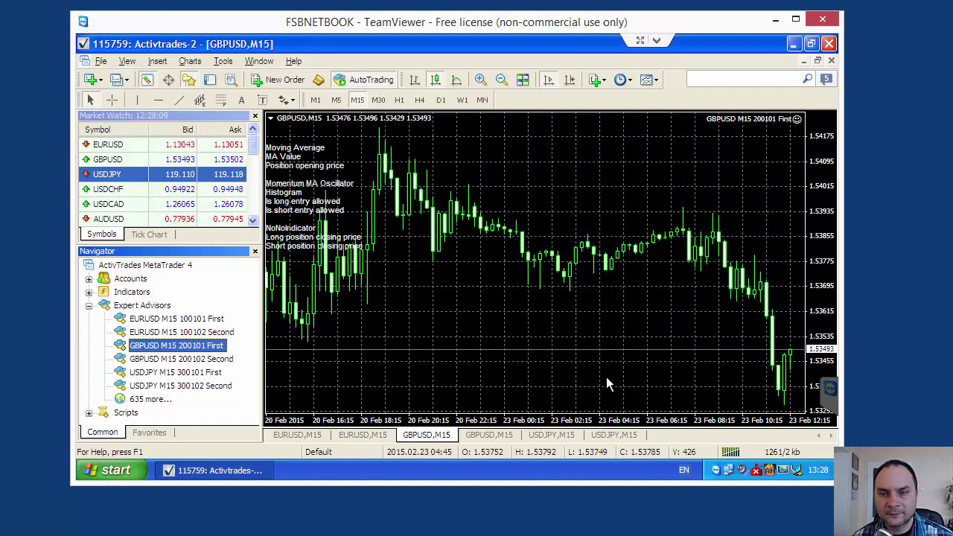
left_click(484, 440)
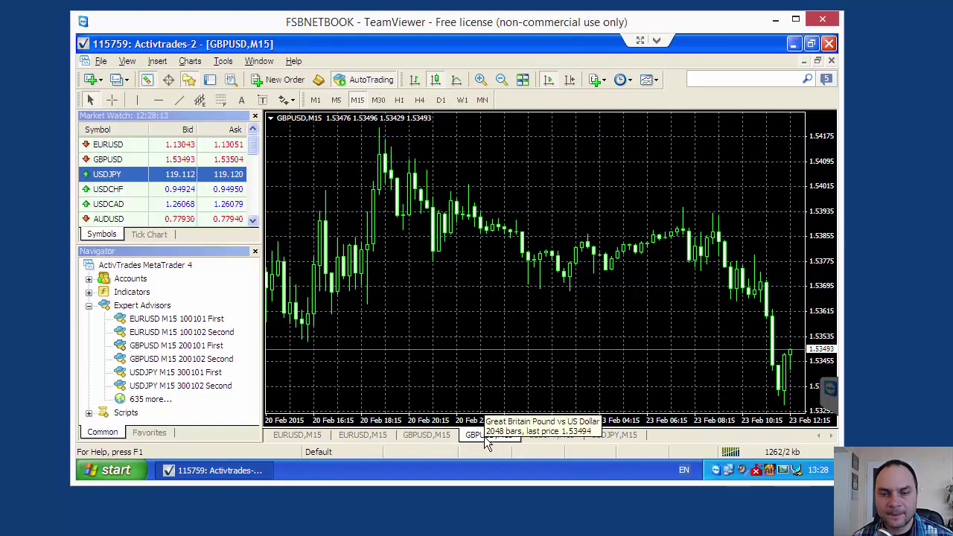
left_click(171, 363)
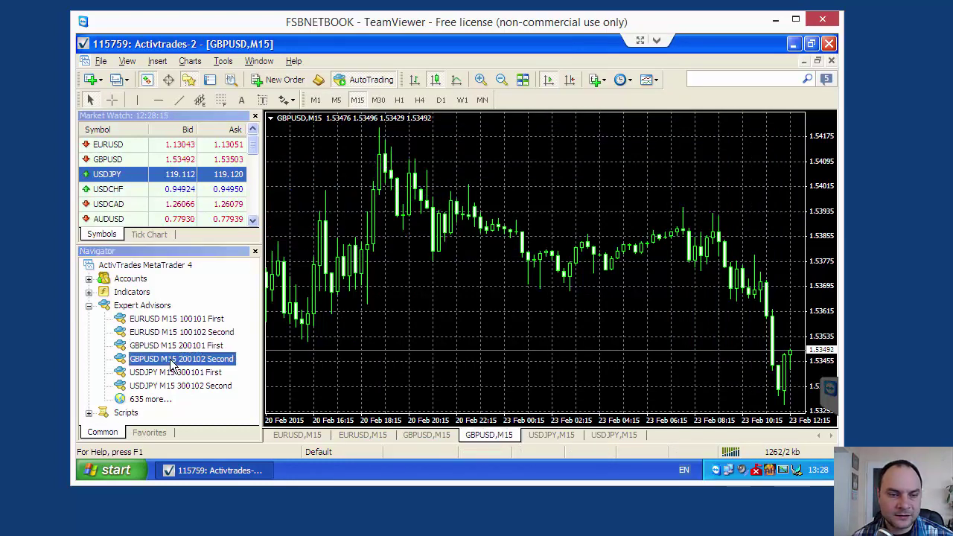
left_click_drag(171, 362, 532, 177)
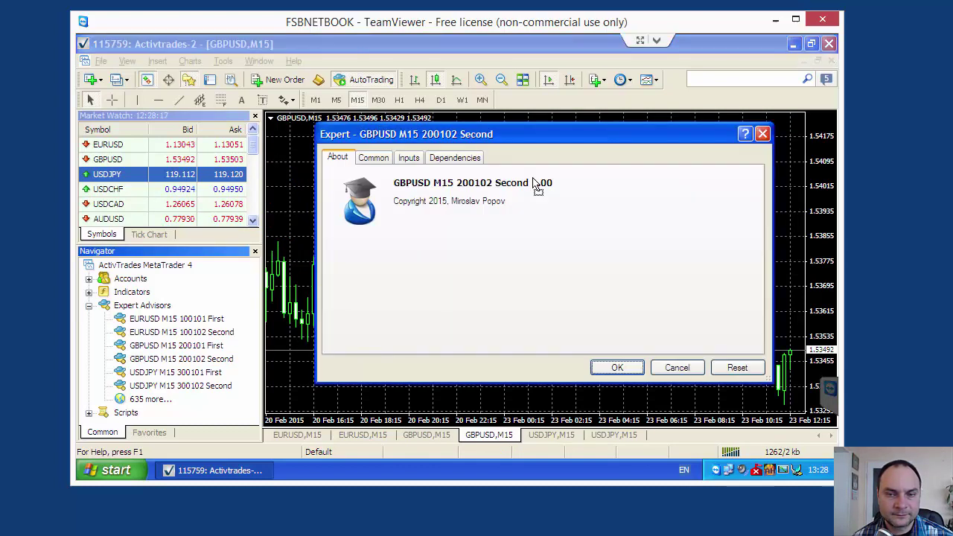
left_click(410, 159)
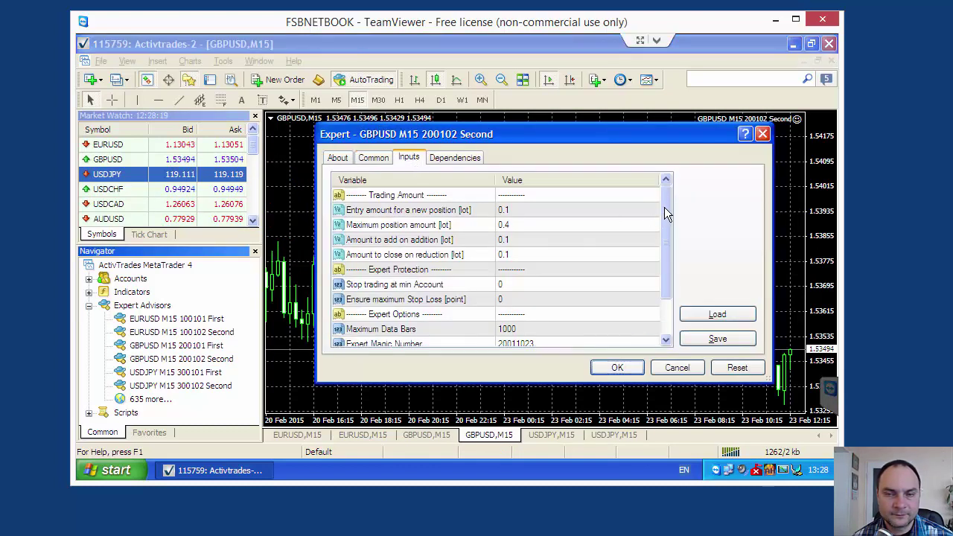
- Set Expert Magic Number to 200102 and Write Log File to true, then start the expert
scroll(667, 214, "down", 1)
double_click(531, 298)
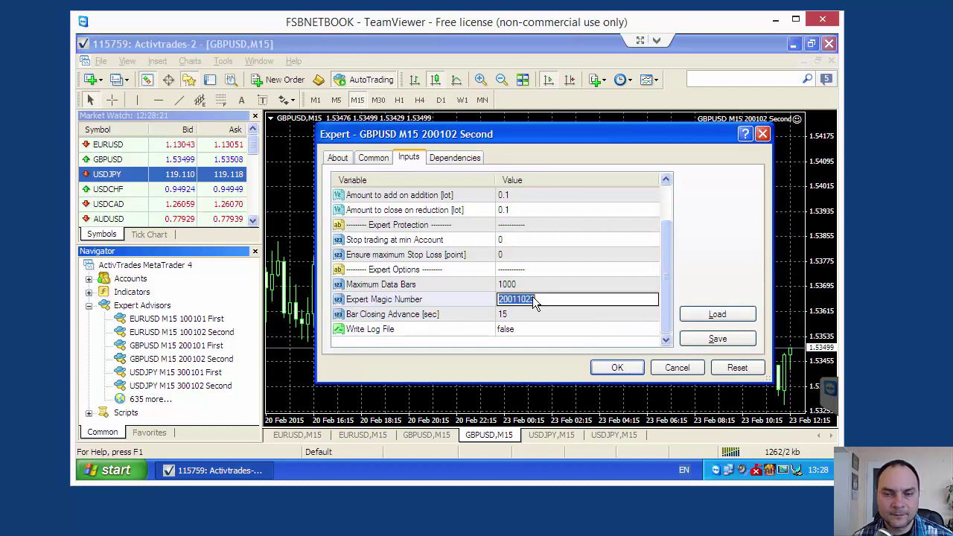
type("20")
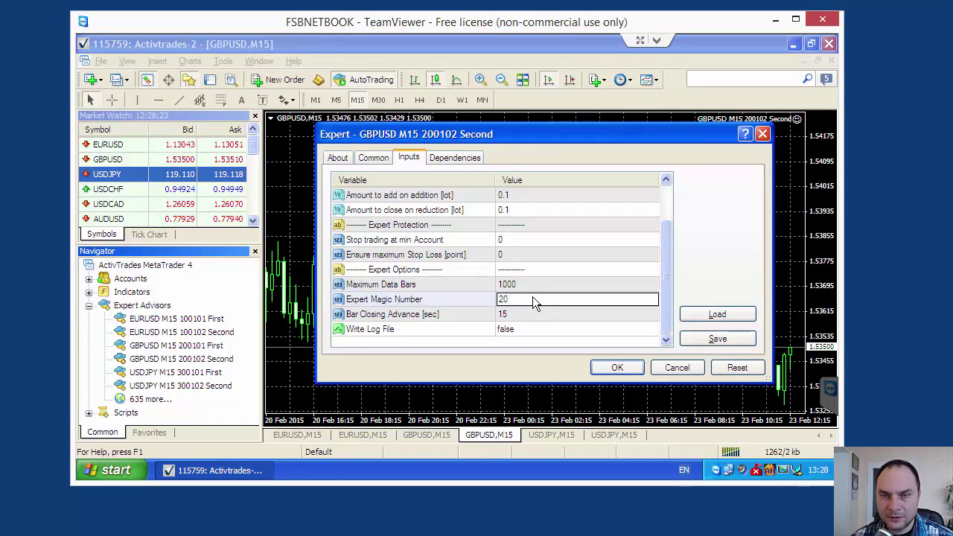
type("0102")
key("Return")
left_click(516, 330)
left_click(515, 330)
left_click(652, 329)
left_click(520, 355)
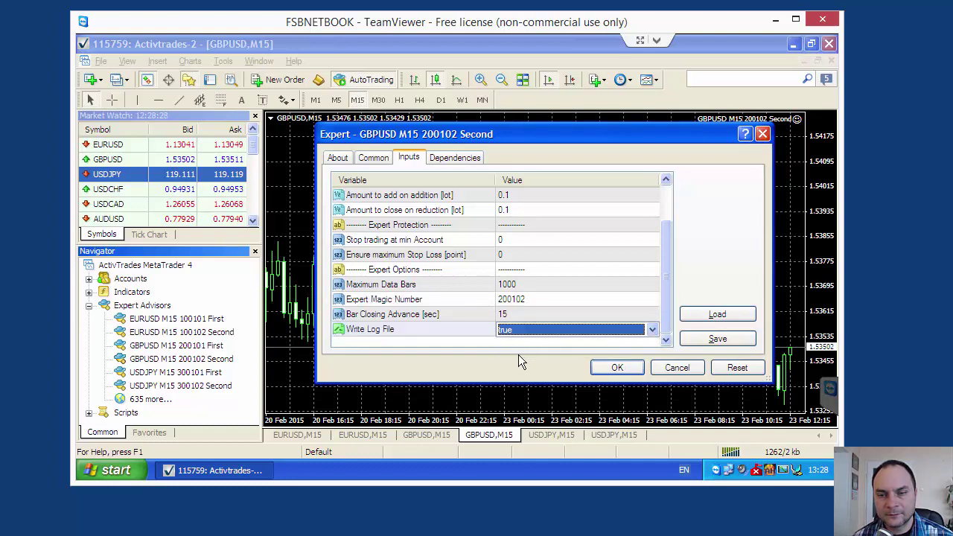
key("Return")
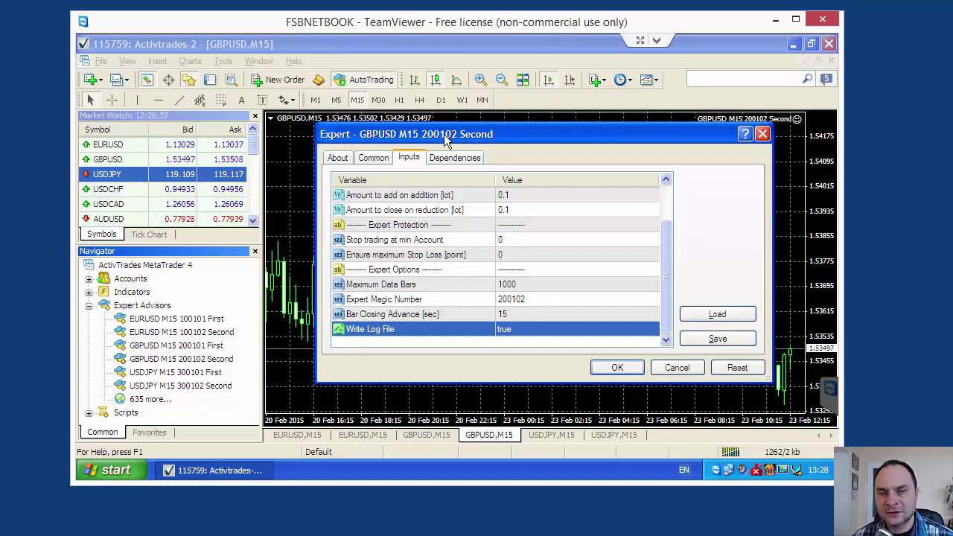
left_click(613, 369)
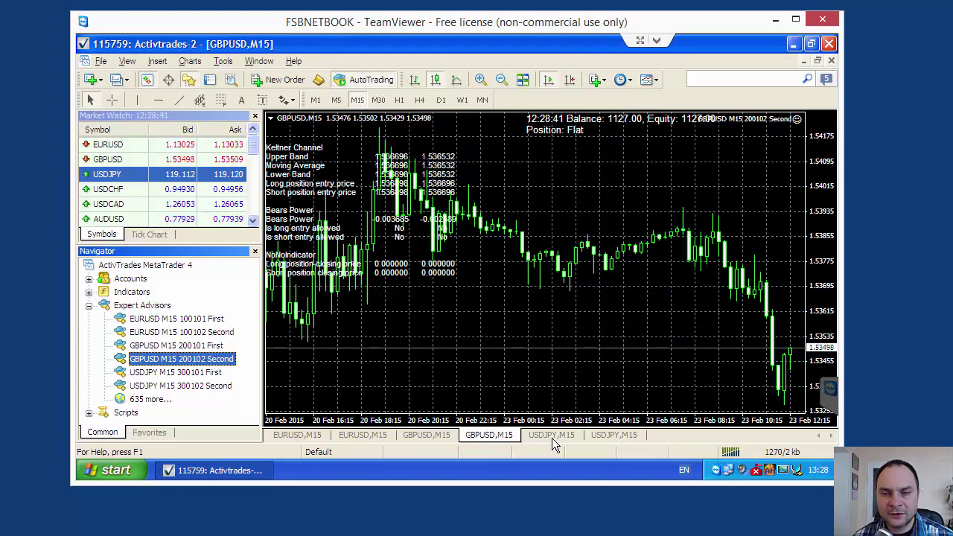
- Attach the USDJPY M15 300101 First expert to the first USDJPY M15 chart
left_click(552, 436)
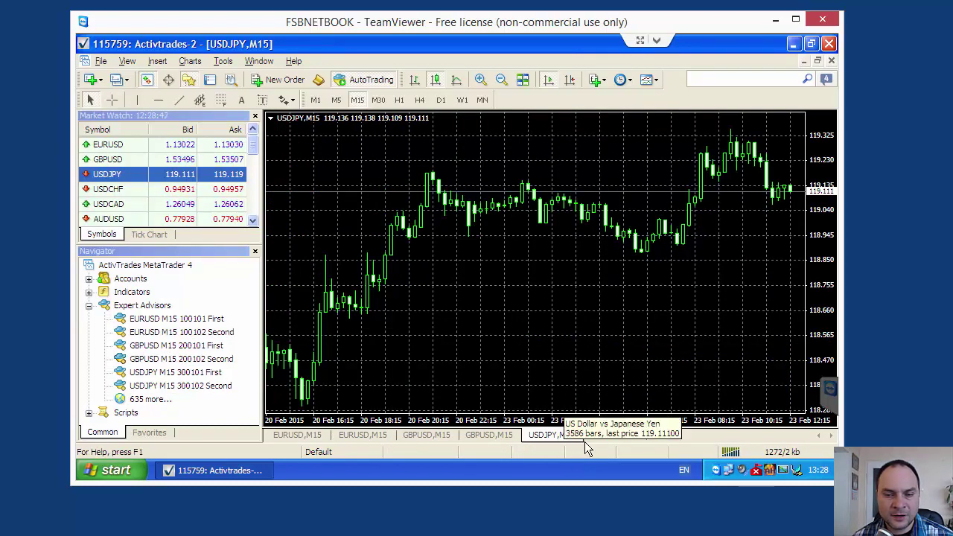
left_click(162, 374)
left_click_drag(162, 378, 551, 256)
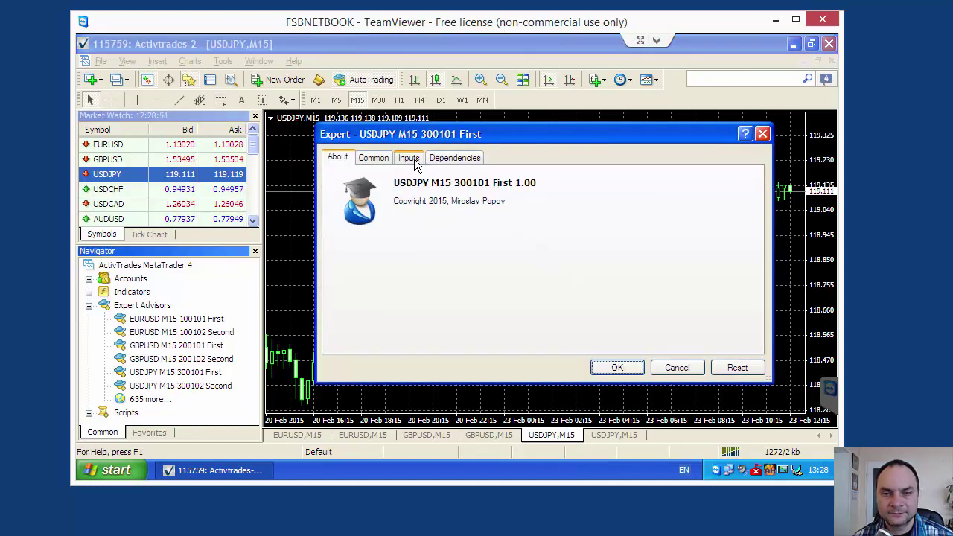
left_click(414, 161)
- Set Expert Magic Number to 300101 and Write Log File to true, then confirm
scroll(668, 243, "down", 1)
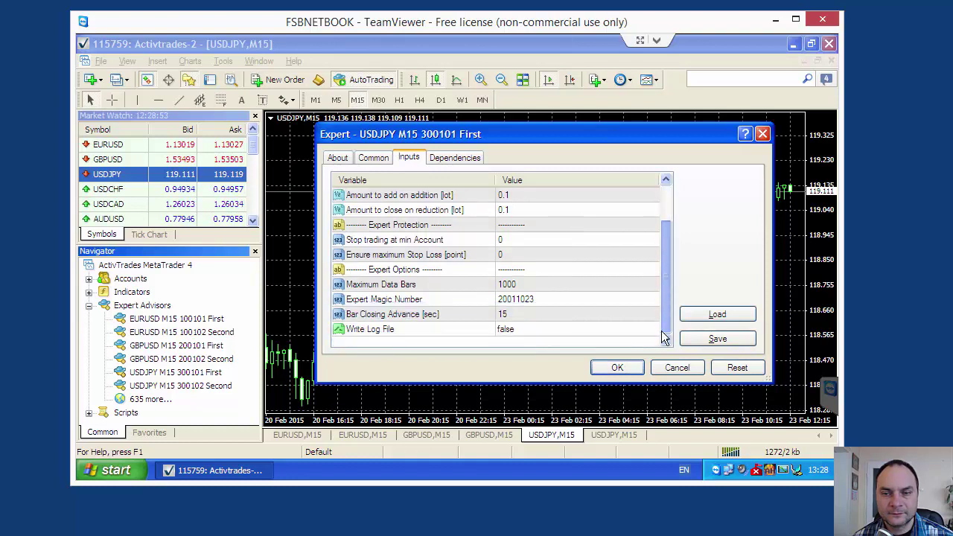
double_click(583, 299)
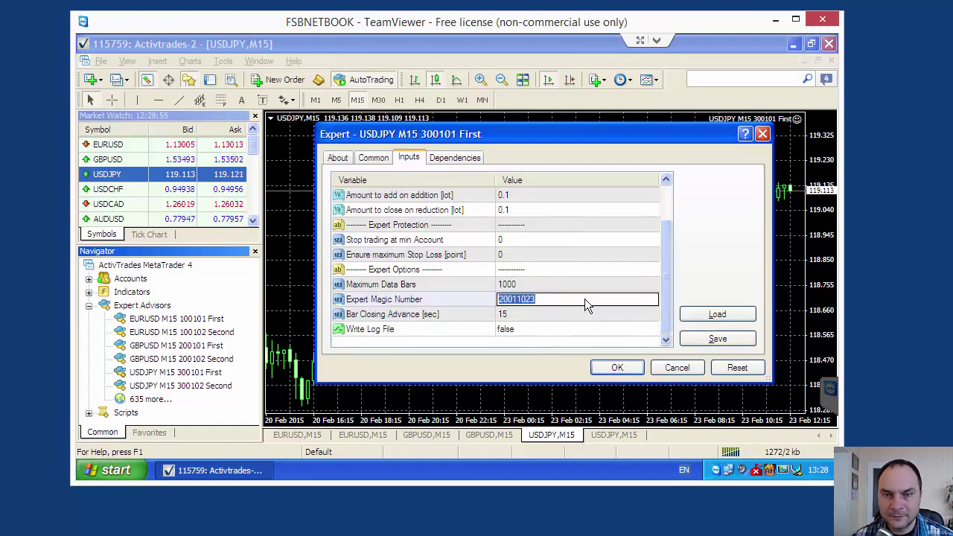
type("300101")
key("Return")
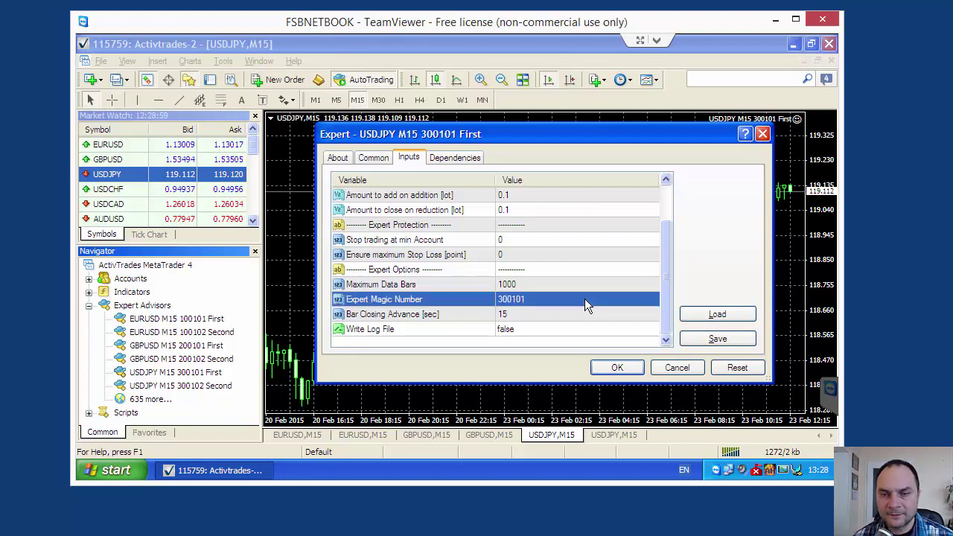
left_click(523, 326)
left_click(523, 326)
left_click(640, 333)
left_click(559, 352)
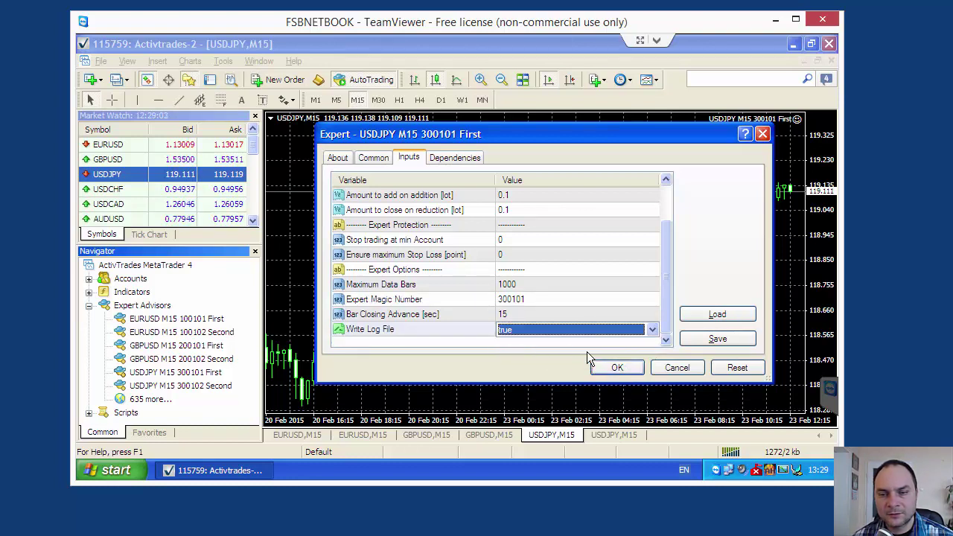
key("Return")
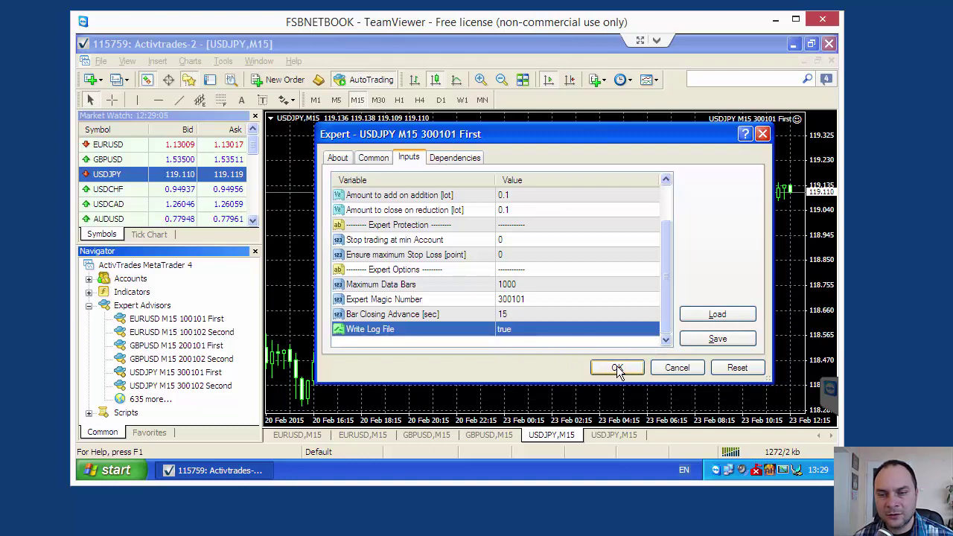
left_click(617, 367)
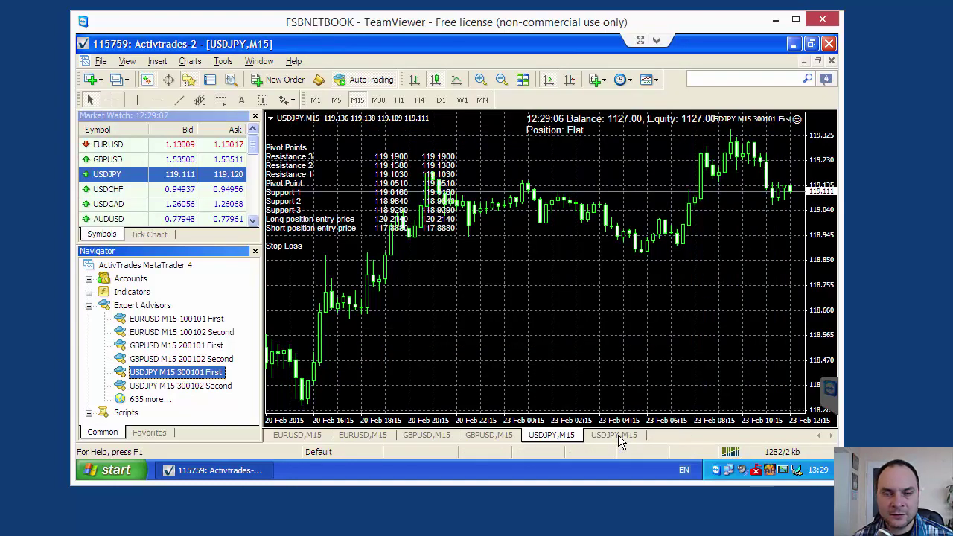
- Attach the USDJPY M15 300102 Second expert to the second USDJPY M15 chart
left_click(619, 439)
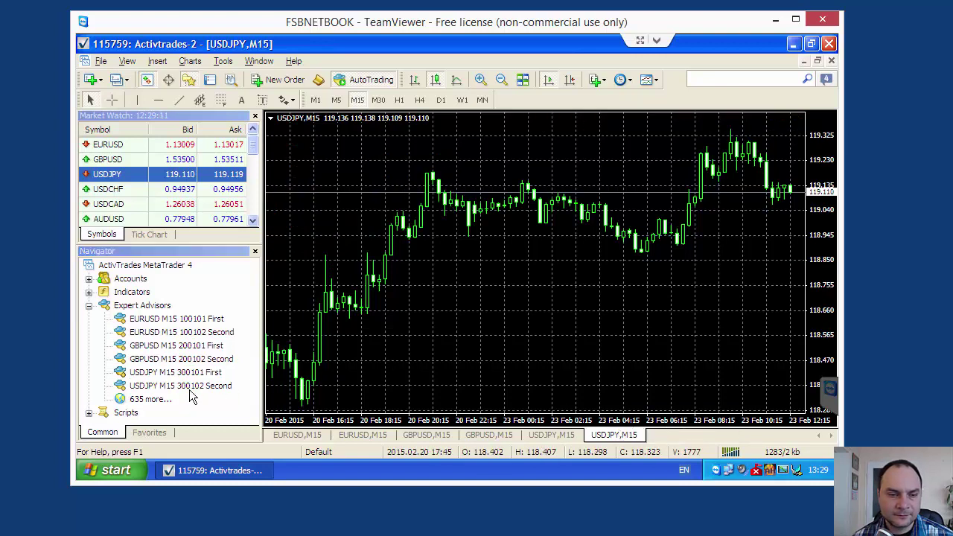
left_click_drag(190, 386, 485, 187)
left_click(408, 157)
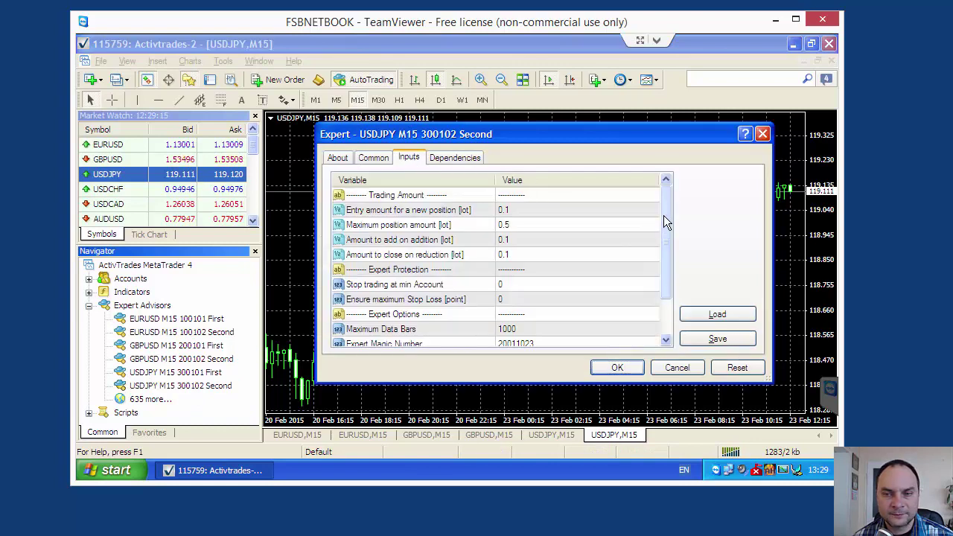
- Set Expert Magic Number to 300102 and Write Log File to true, then confirm
left_click_drag(664, 221, 669, 293)
double_click(519, 301)
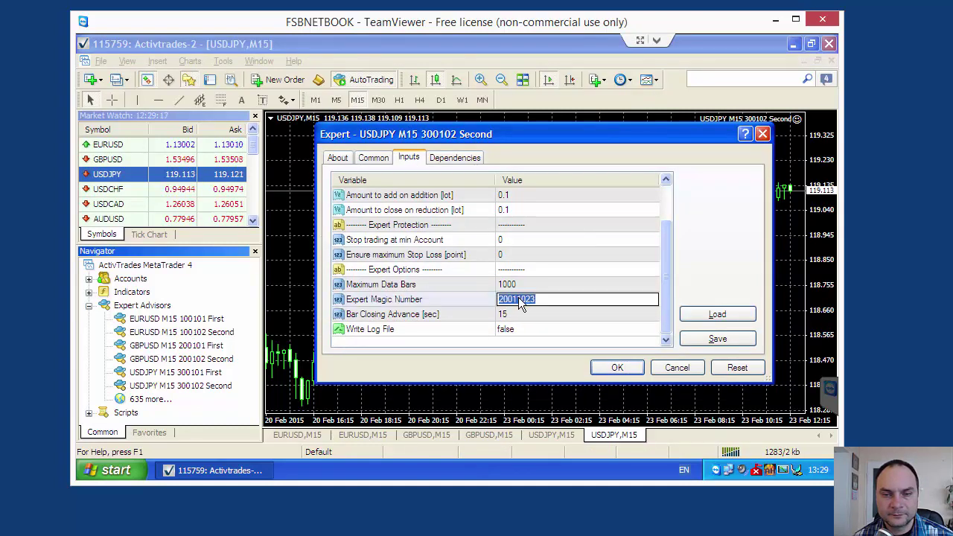
type("30")
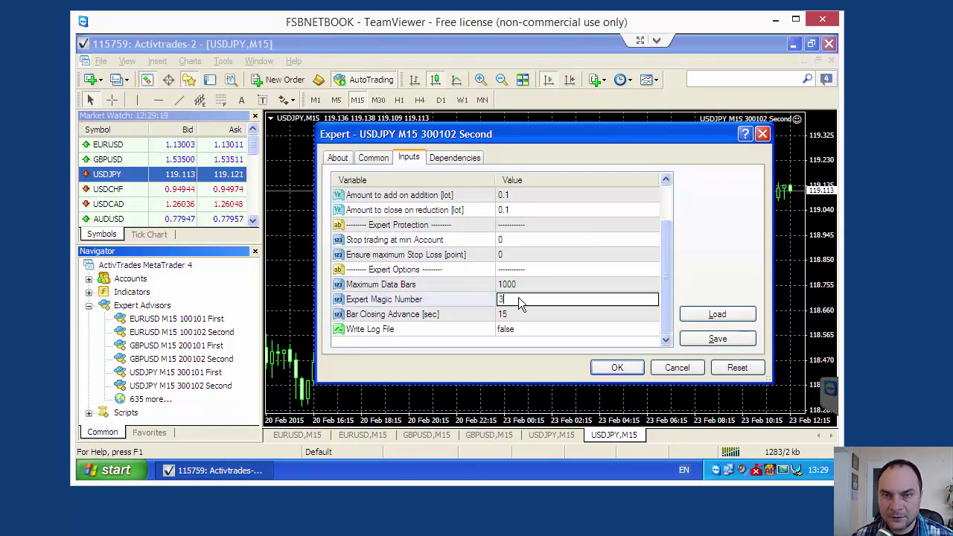
type("0102")
key("Return")
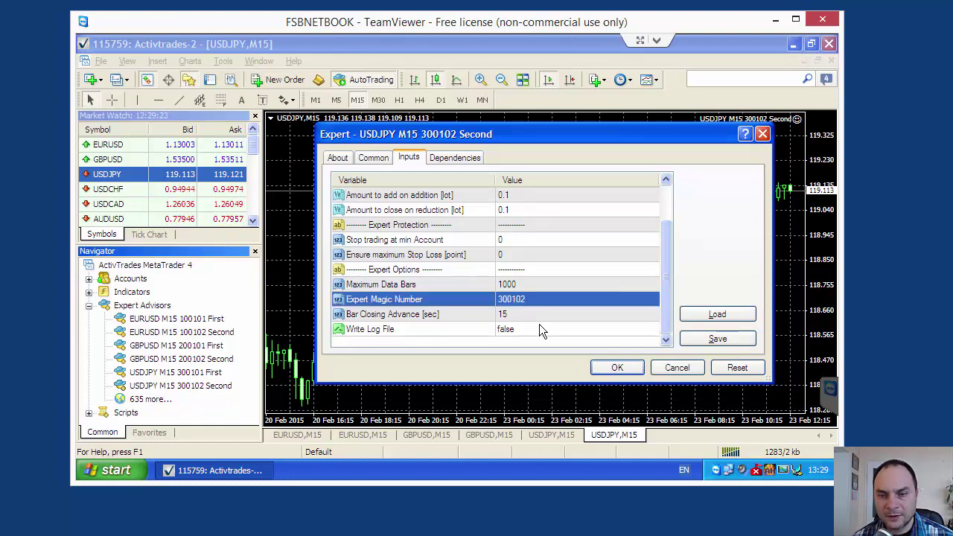
left_click(539, 327)
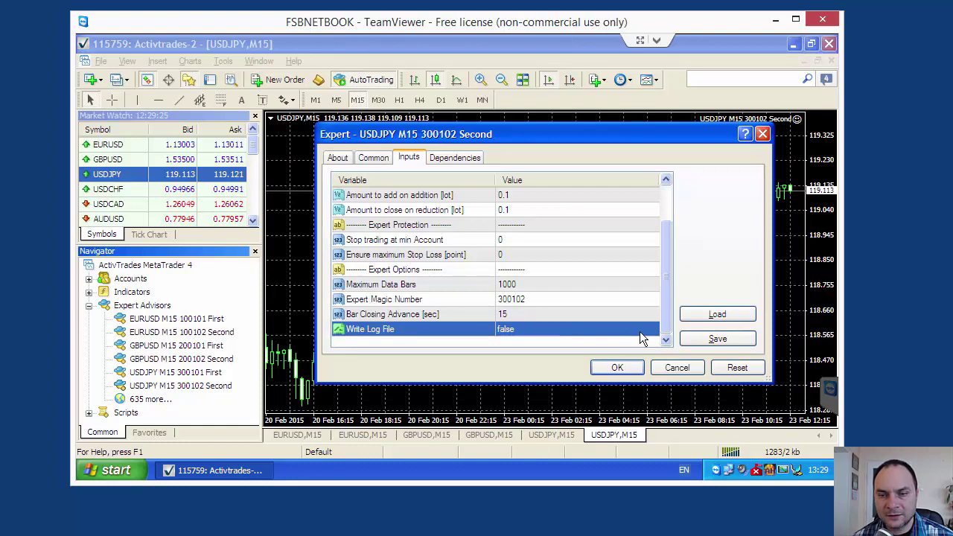
left_click(540, 328)
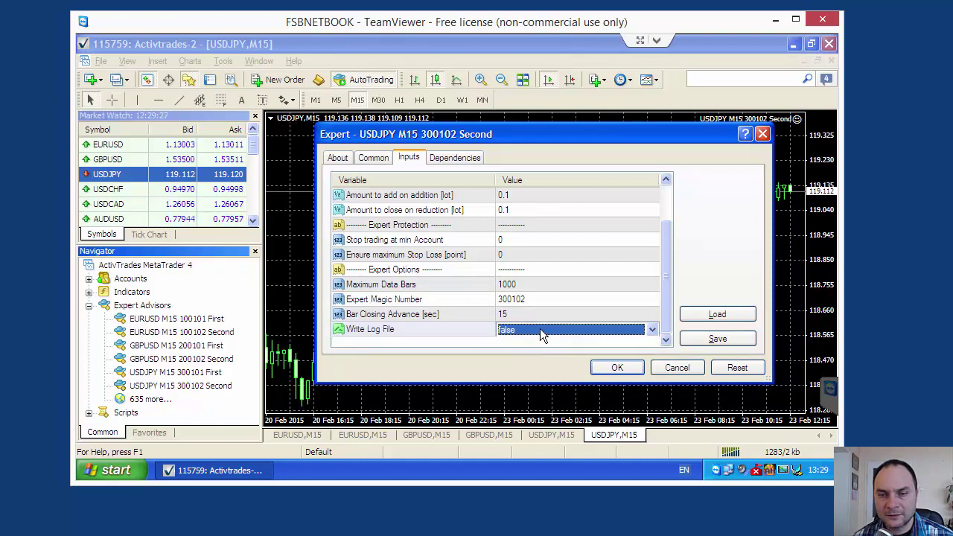
left_click(652, 330)
left_click(562, 352)
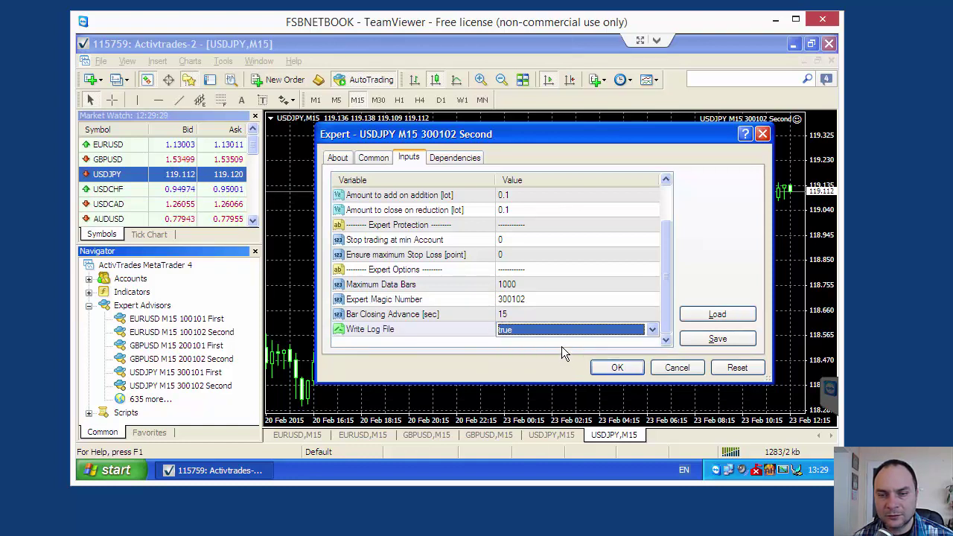
left_click(620, 367)
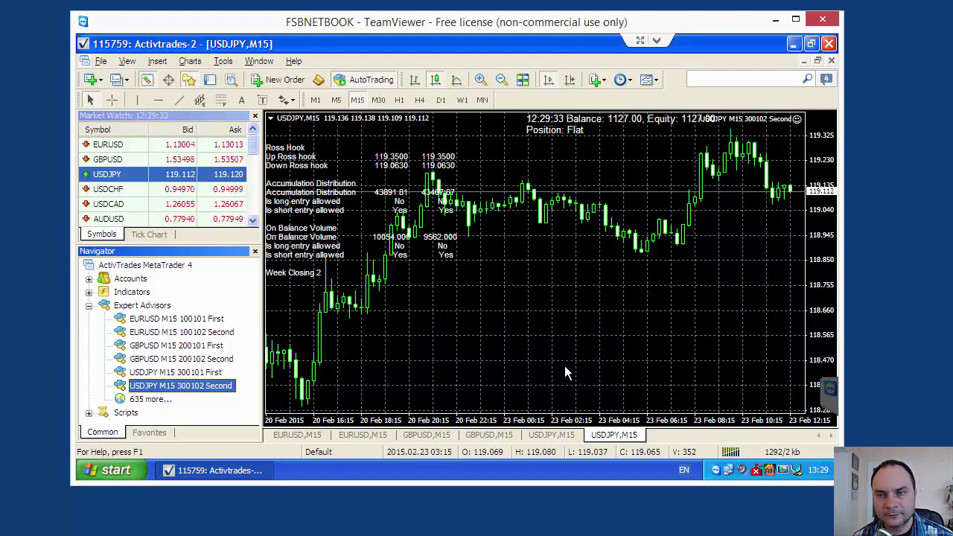
- Close Market Watch and Navigator and switch to the first EURUSD,M15 chart
left_click(255, 115)
left_click(255, 116)
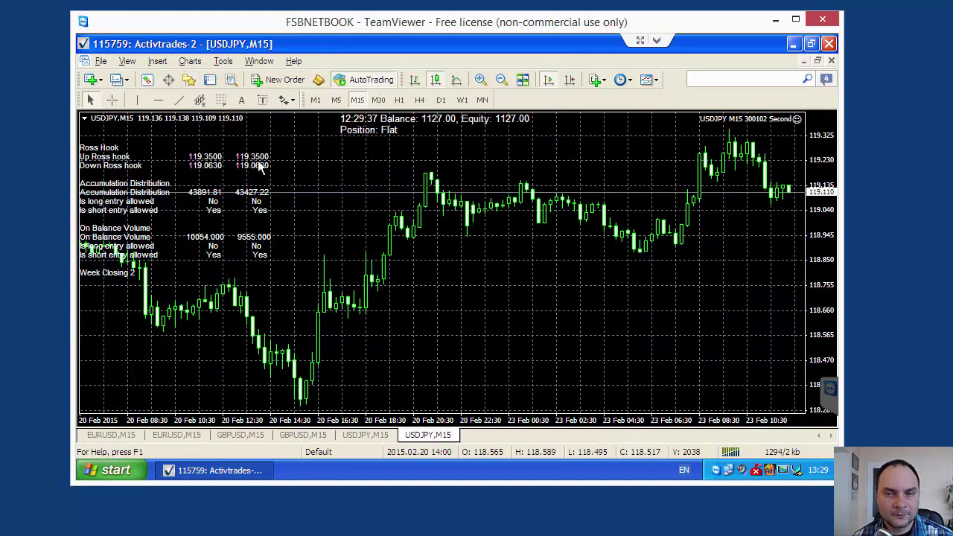
left_click(109, 433)
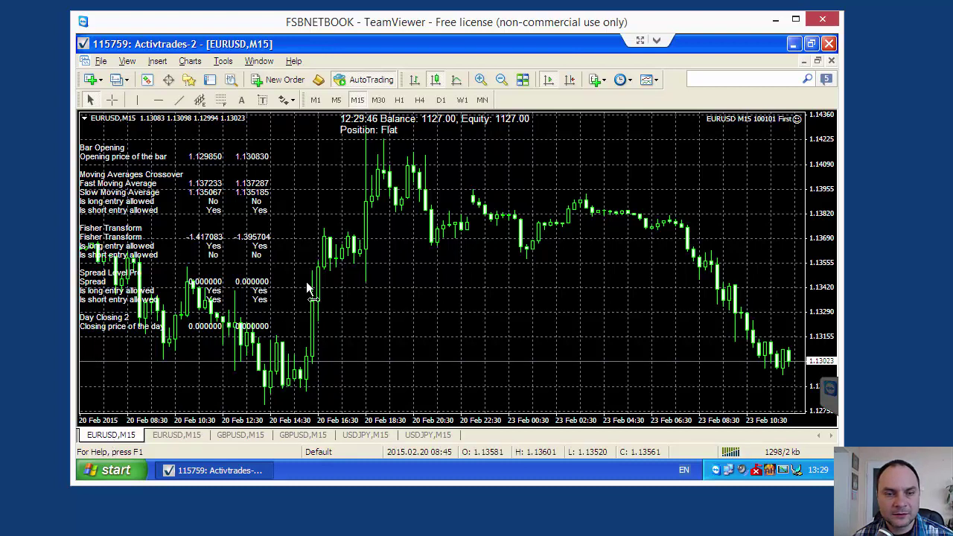
- Show and enlarge the Terminal, then review the Journal and Experts logs for loaded experts
left_click(210, 80)
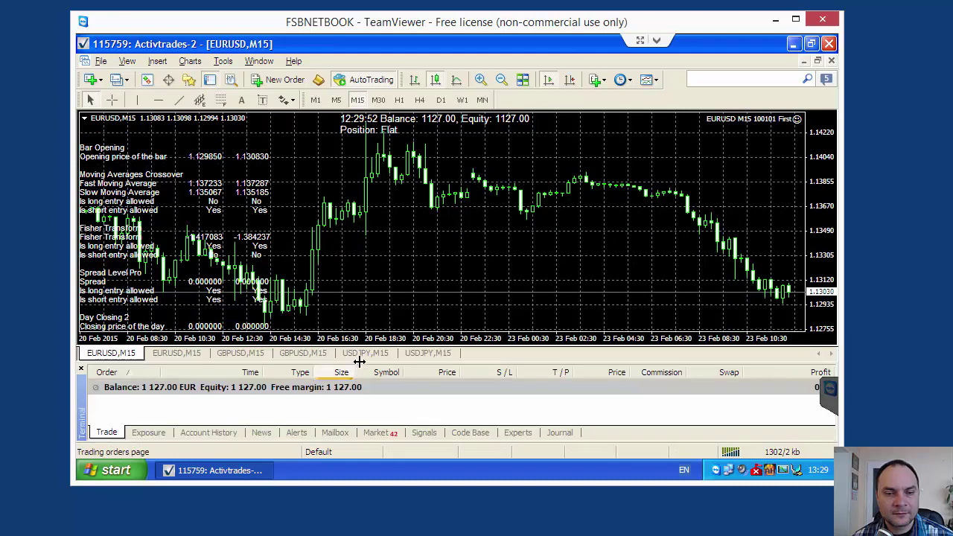
left_click_drag(360, 362, 362, 313)
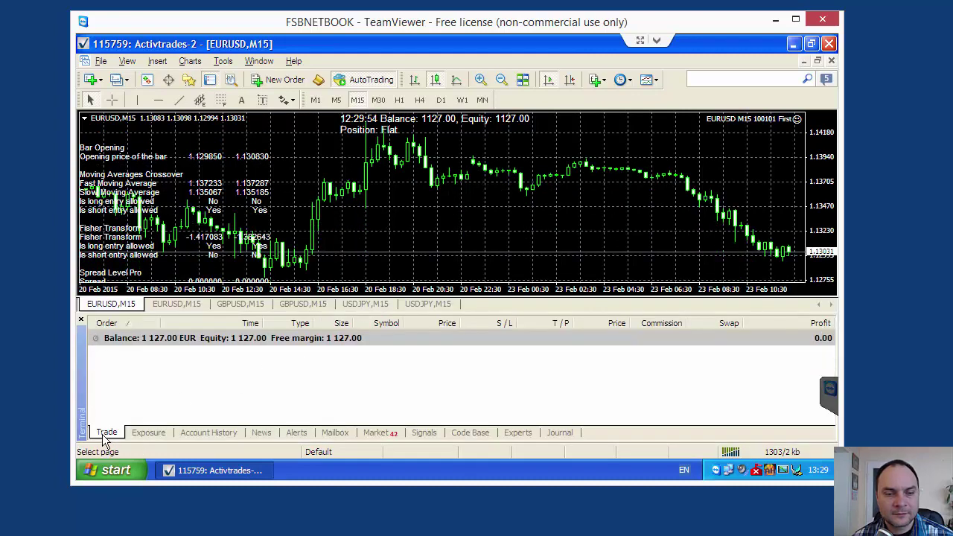
left_click(554, 433)
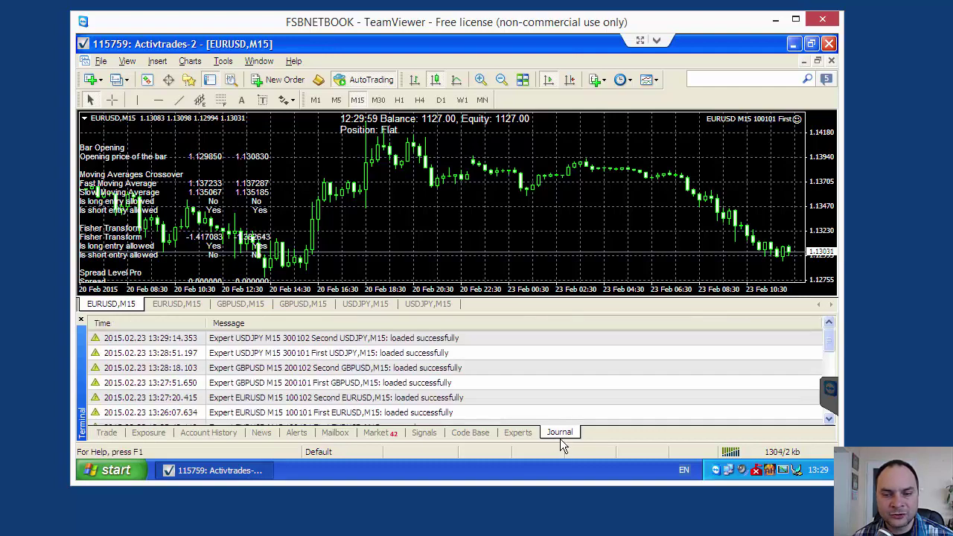
mouse_move(832, 344)
left_mouse_down()
mouse_move(829, 365)
mouse_move(831, 334)
left_mouse_up()
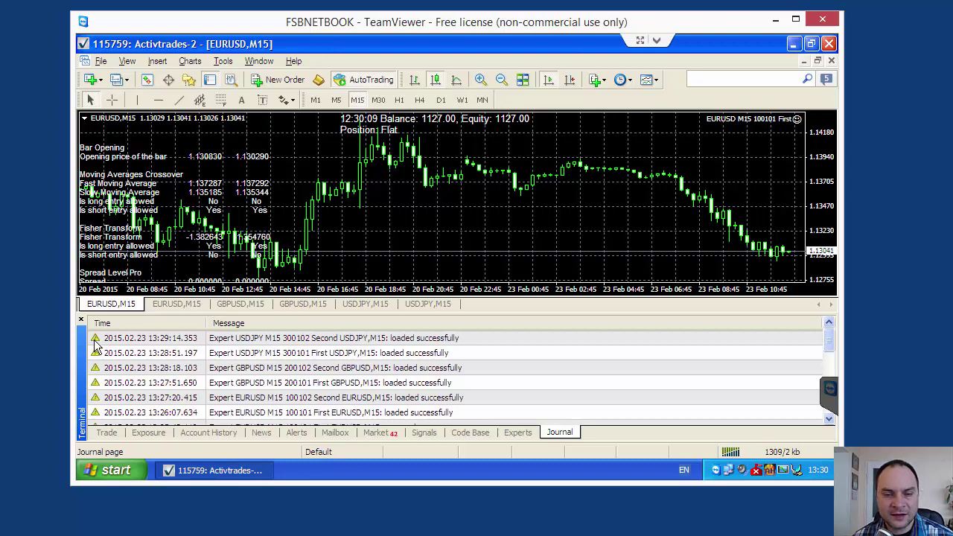
left_click(517, 433)
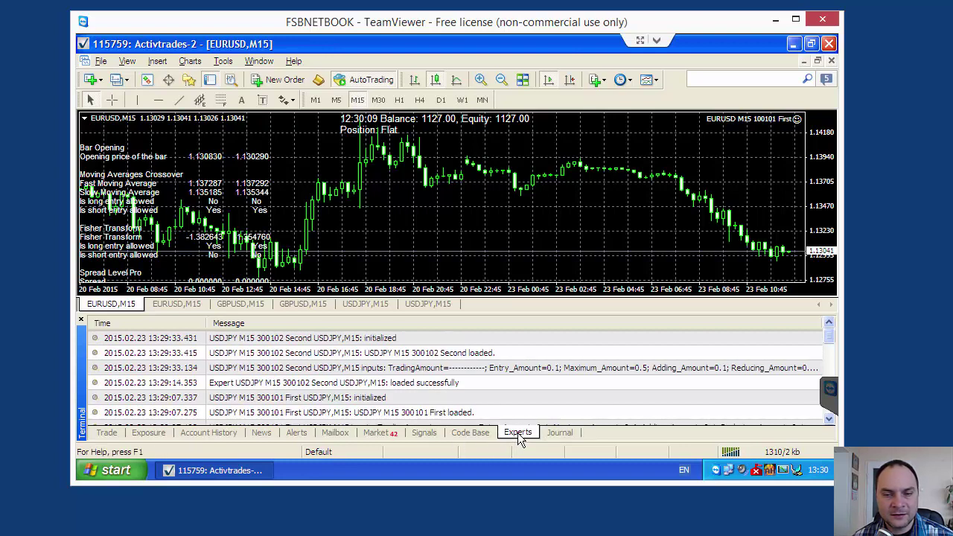
scroll(828, 347, "down", 1)
left_click_drag(829, 347, 833, 324)
- Shrink the Terminal, check the EURUSD and USDJPY charts, and return to the first EURUSD,M15 chart
left_click(107, 432)
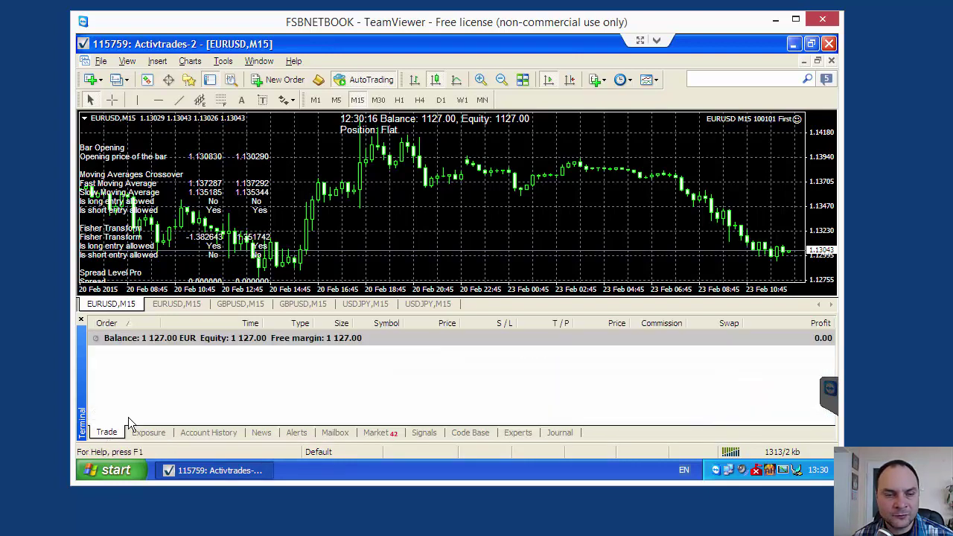
left_click_drag(427, 319, 427, 356)
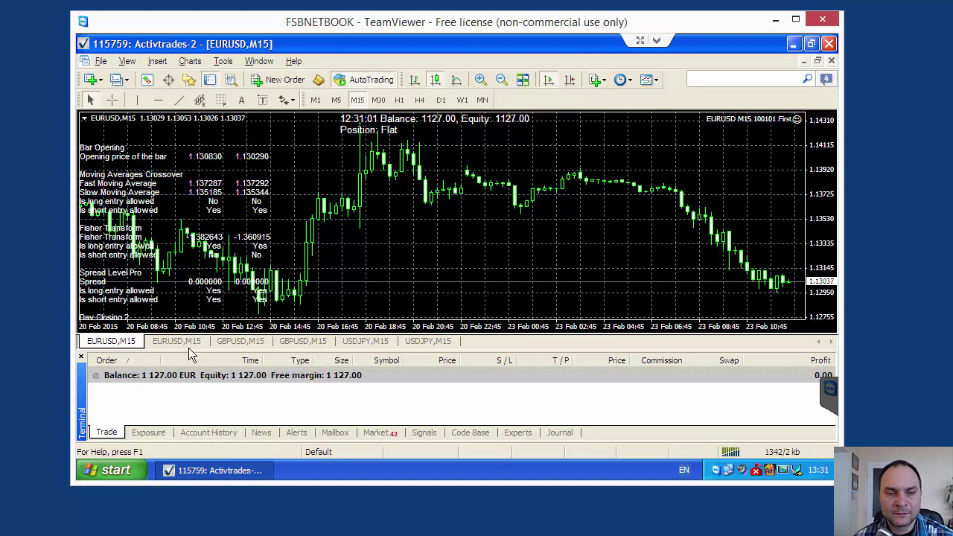
left_click(188, 345)
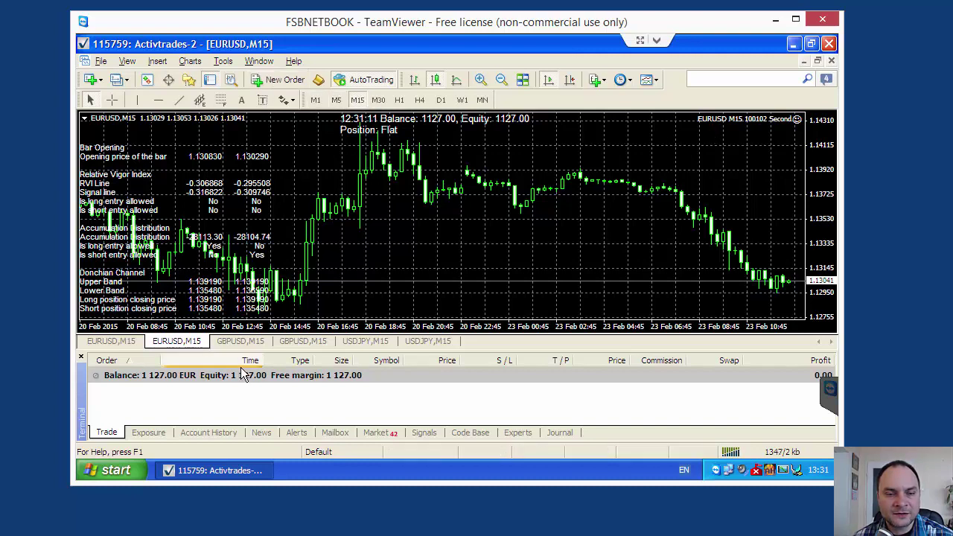
left_click(420, 342)
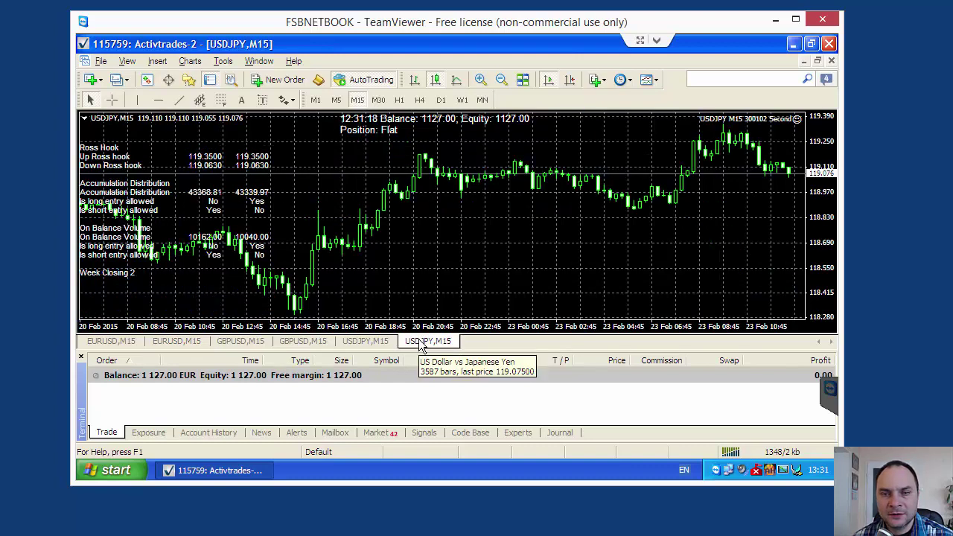
left_click(112, 341)
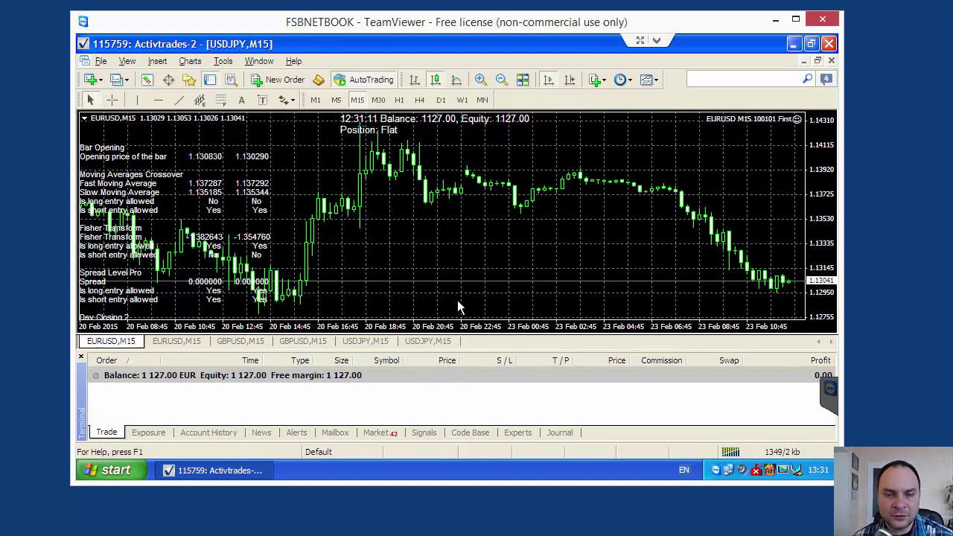